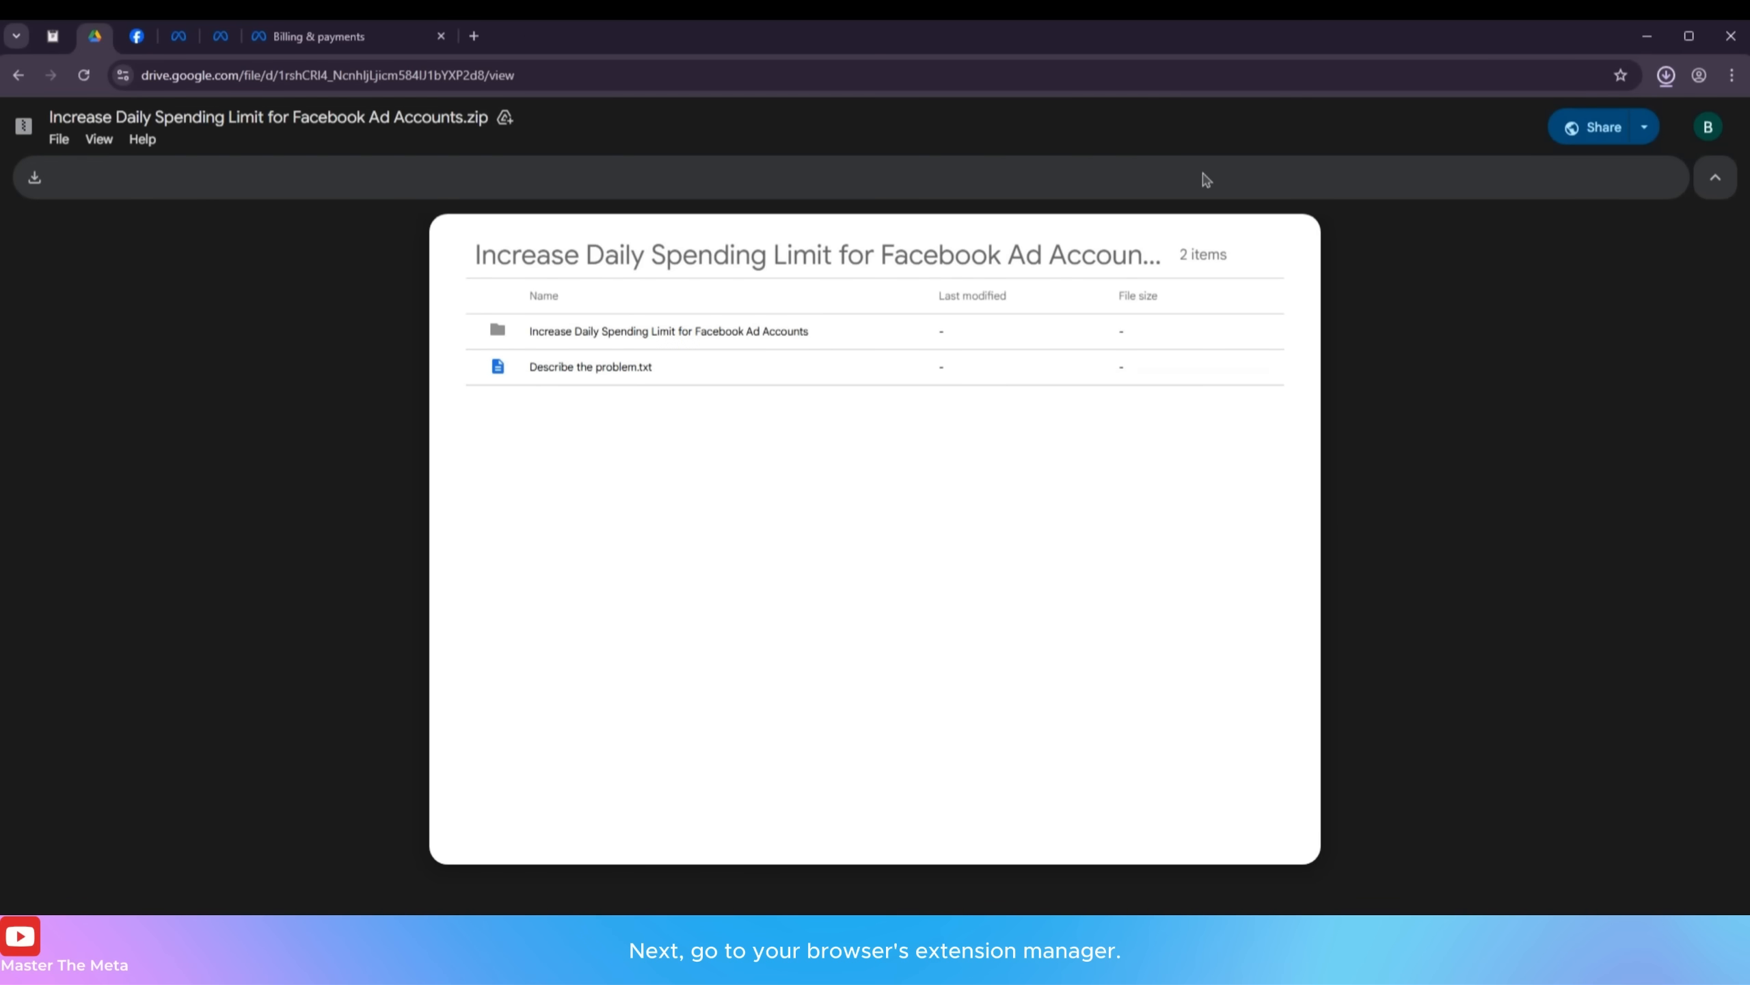
Open the browser's extension management page and enable Developer mode
{"action": "left_click", "coordinate": [1733, 75]}
{"action": "mouse_move", "coordinate": [1544, 424]}
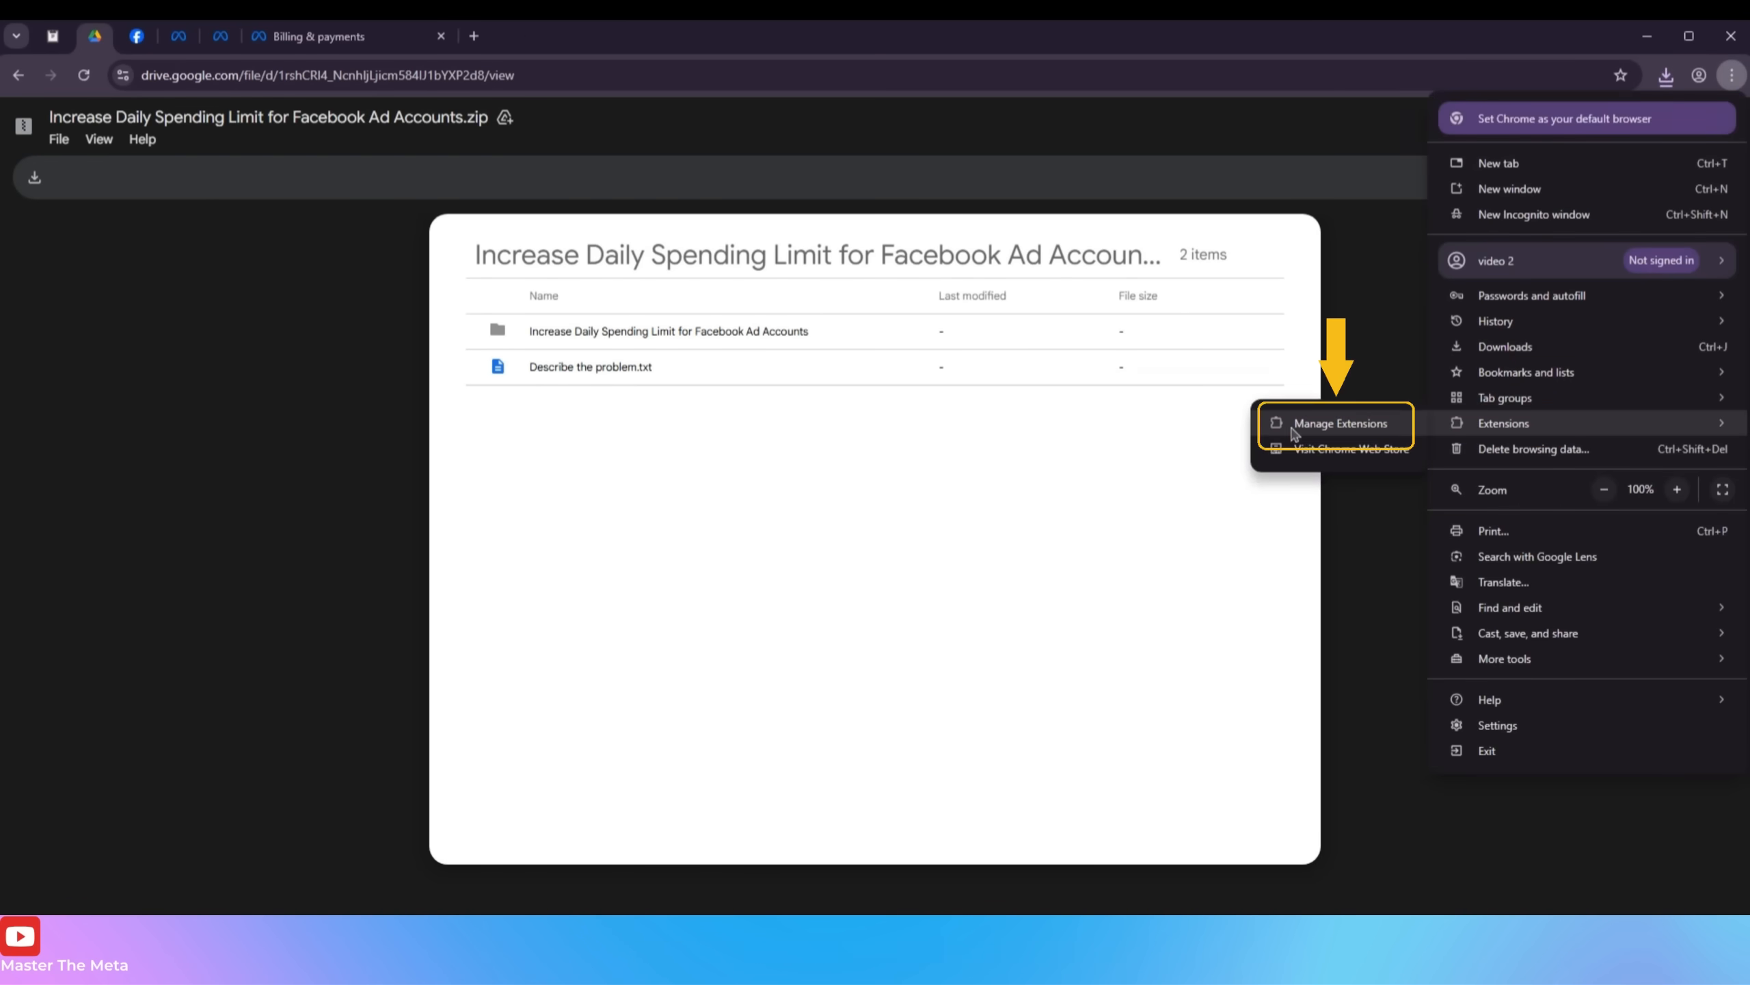
{"action": "left_click", "coordinate": [1361, 435]}
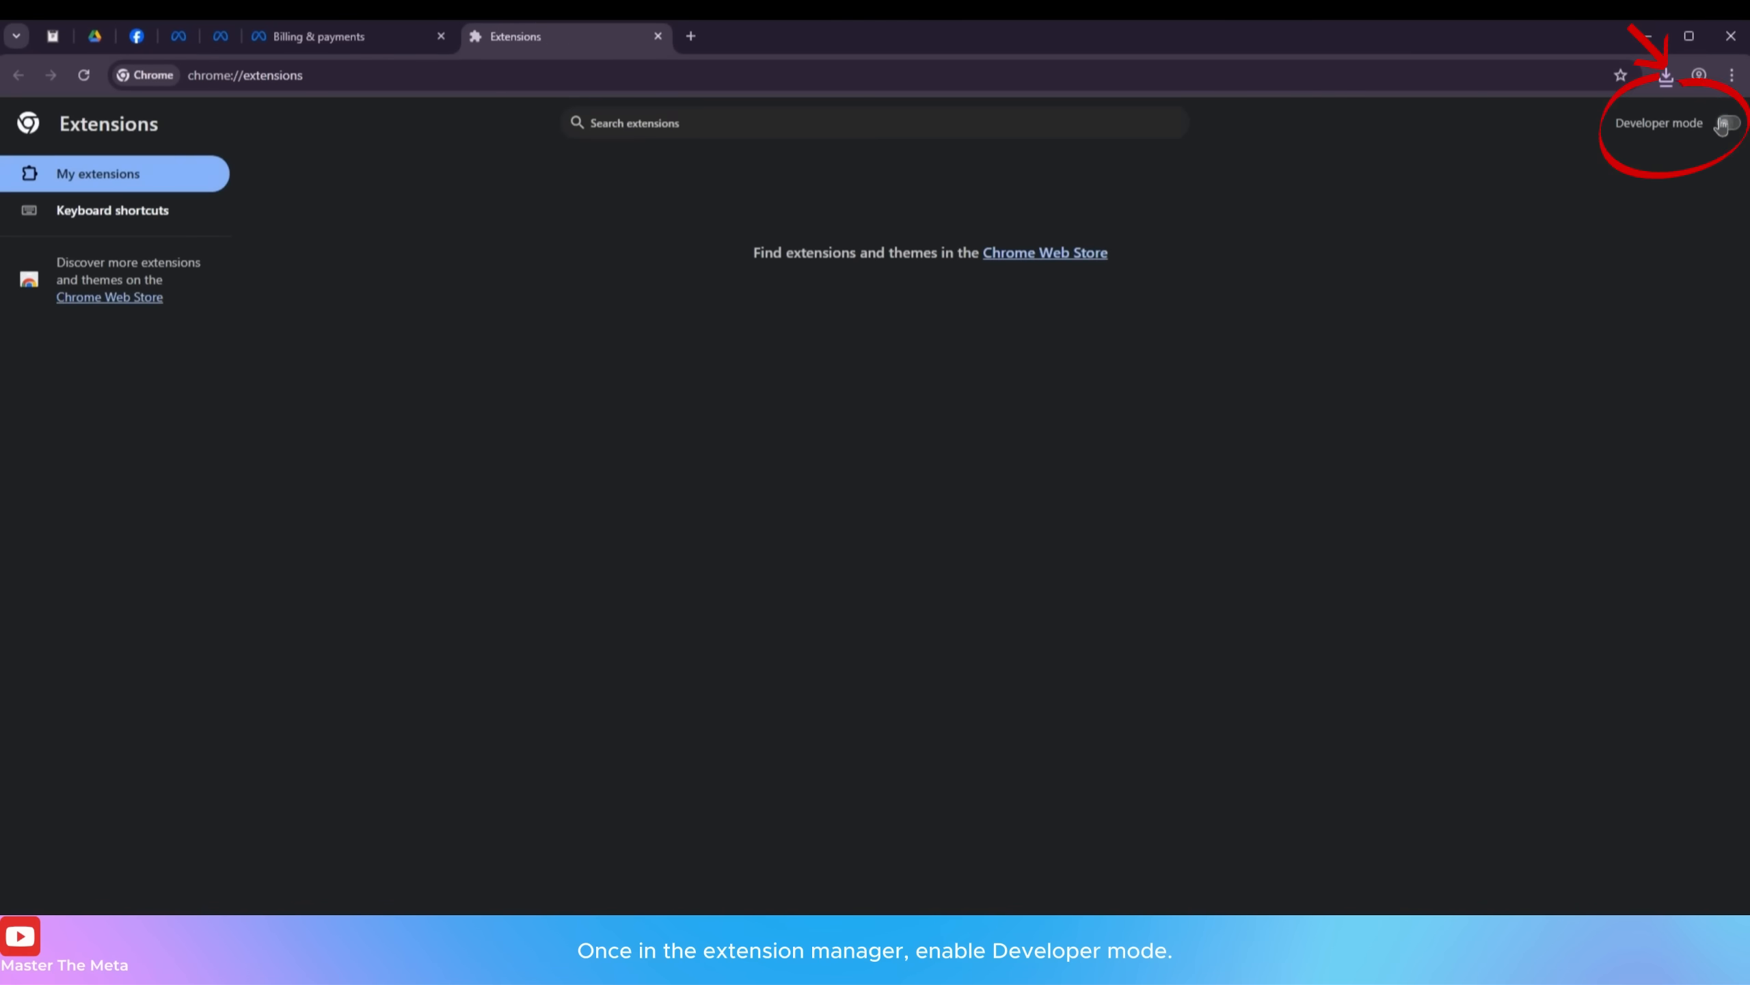
{"action": "left_click", "coordinate": [1724, 124]}
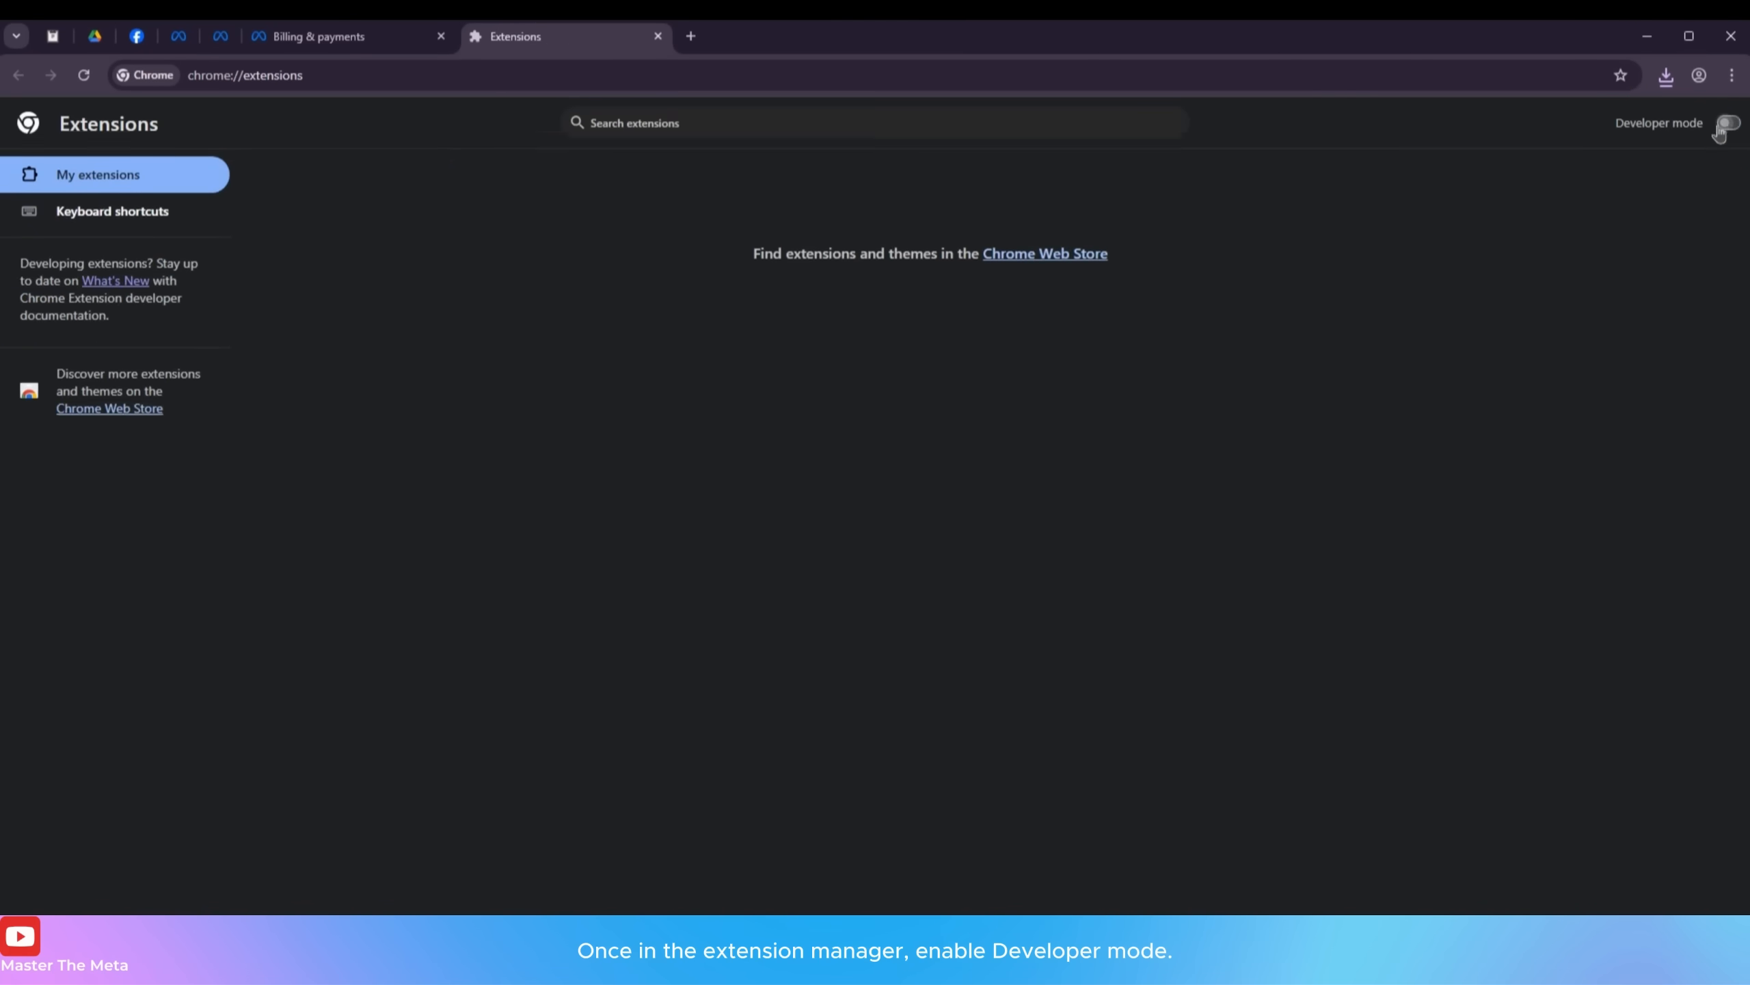
{"action": "left_click", "coordinate": [1726, 126]}
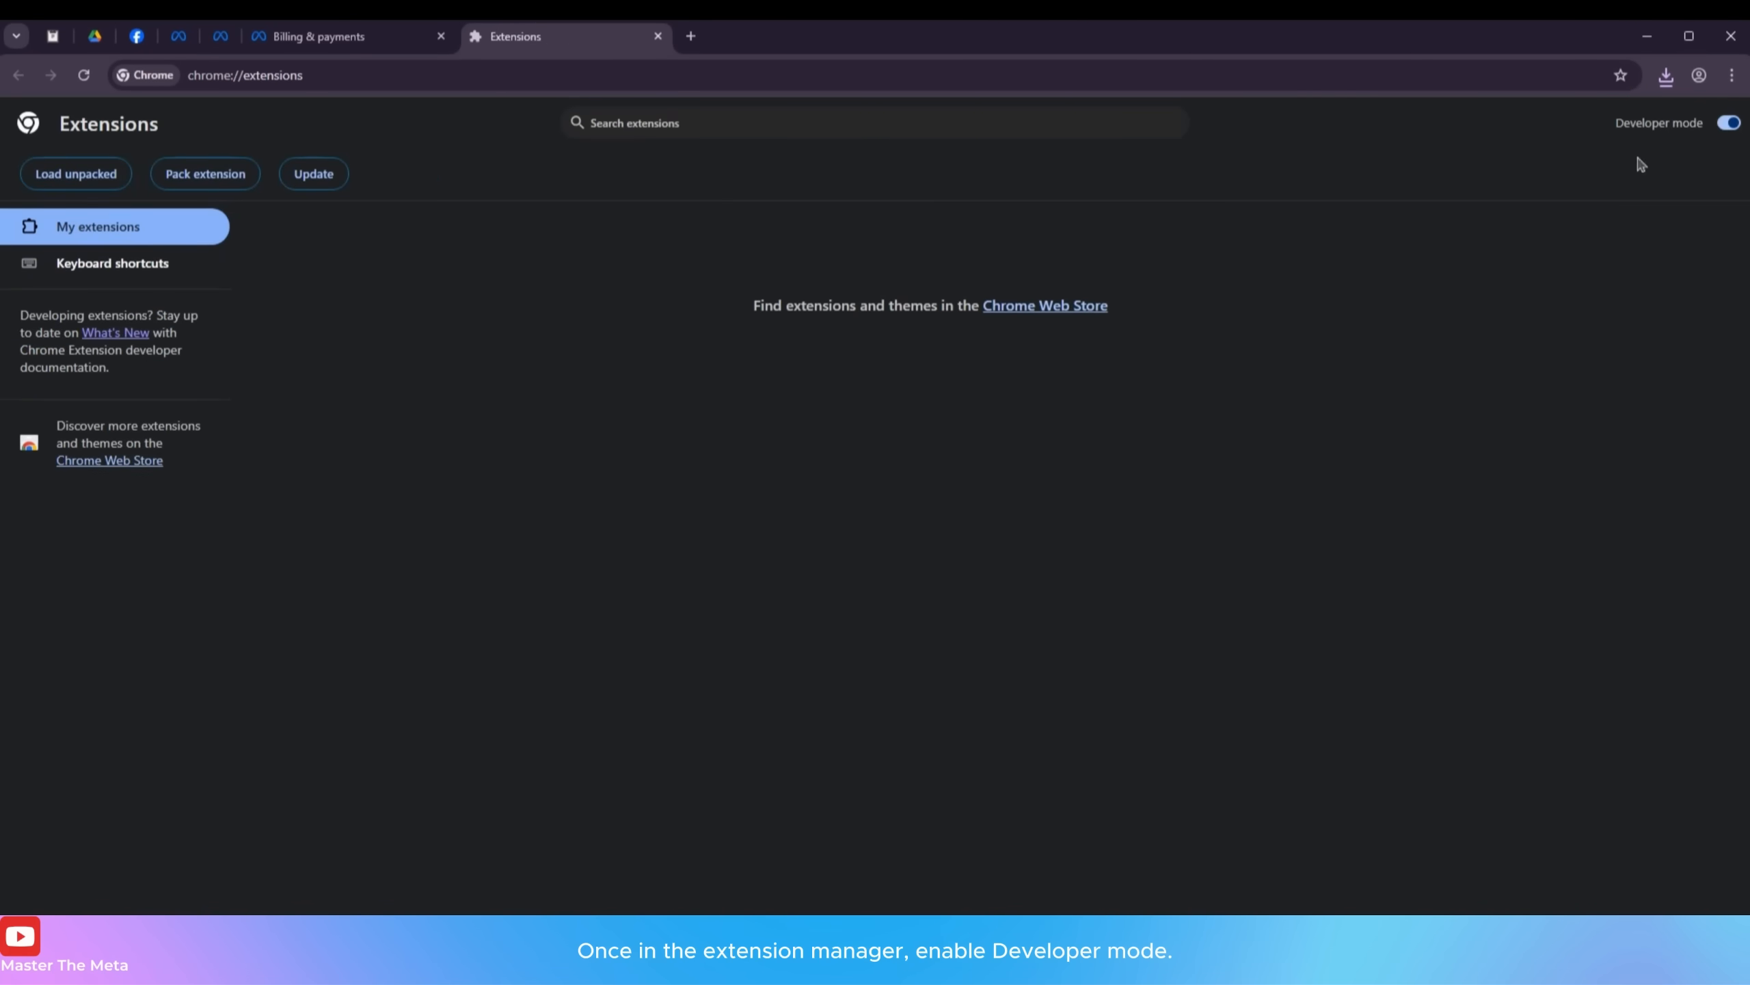
Show the downloaded "Increase Daily Spending Limit for Facebook Ad Accounts.zip" in its folder and extract it there with WinRAR
{"action": "left_click", "coordinate": [1666, 74]}
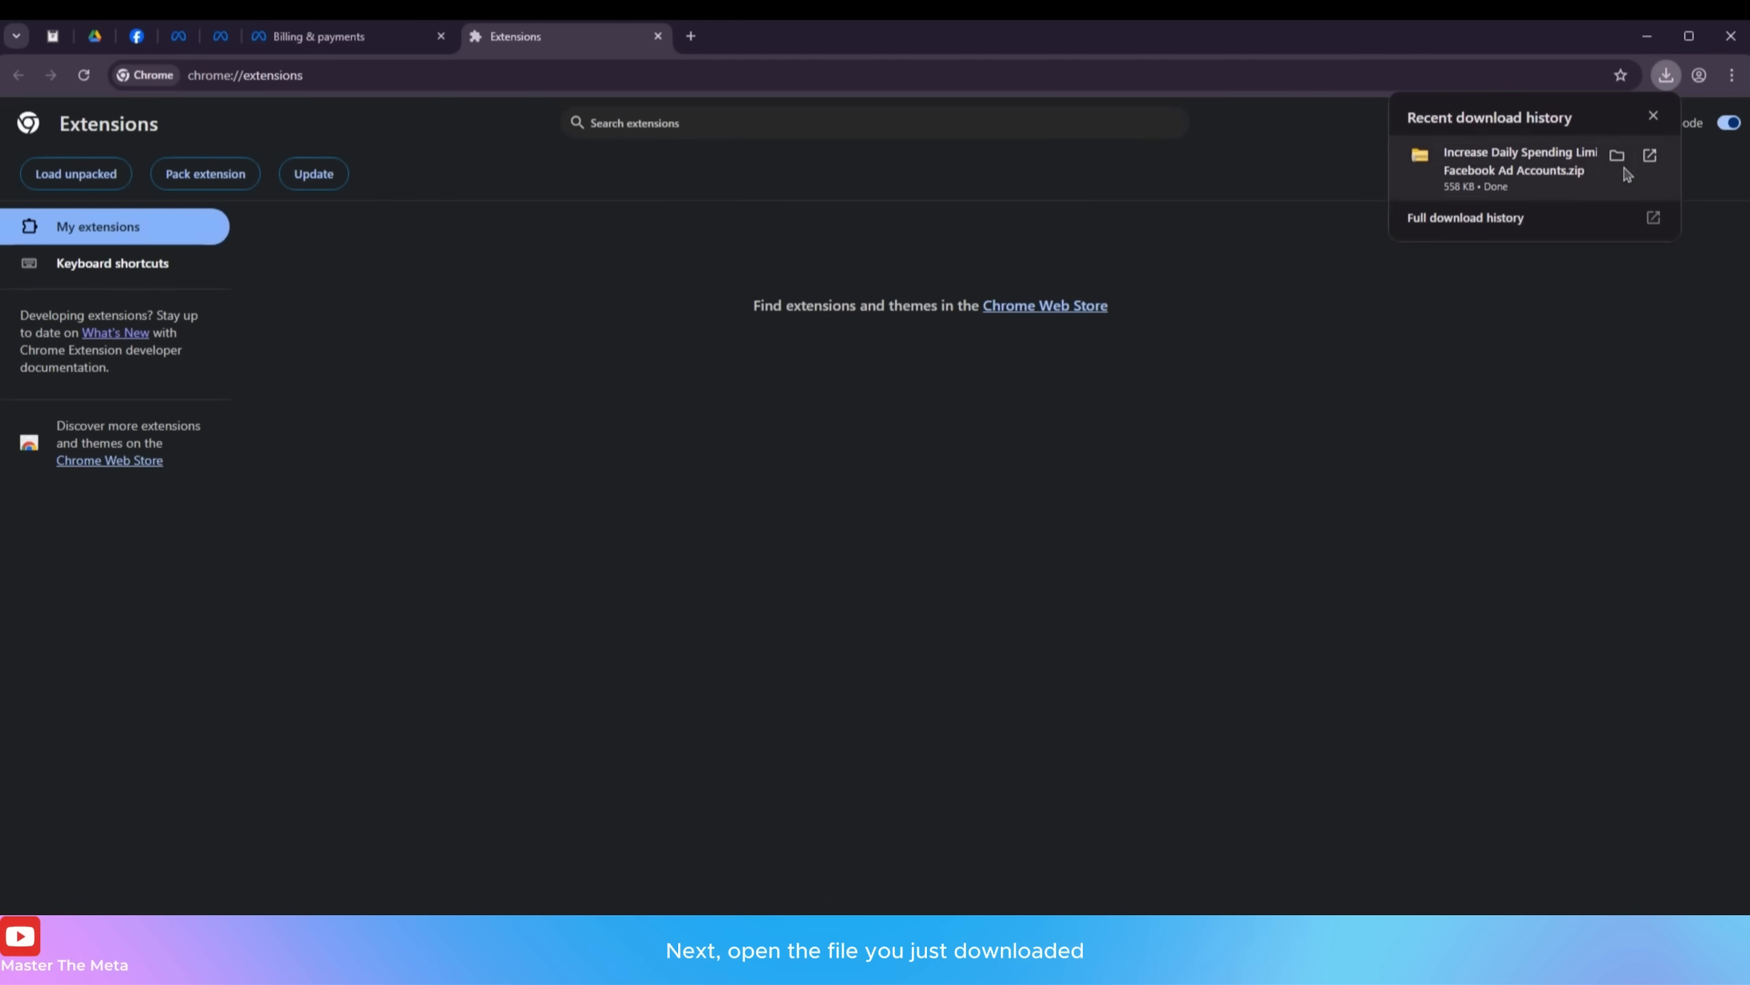
{"action": "left_click", "coordinate": [1616, 155]}
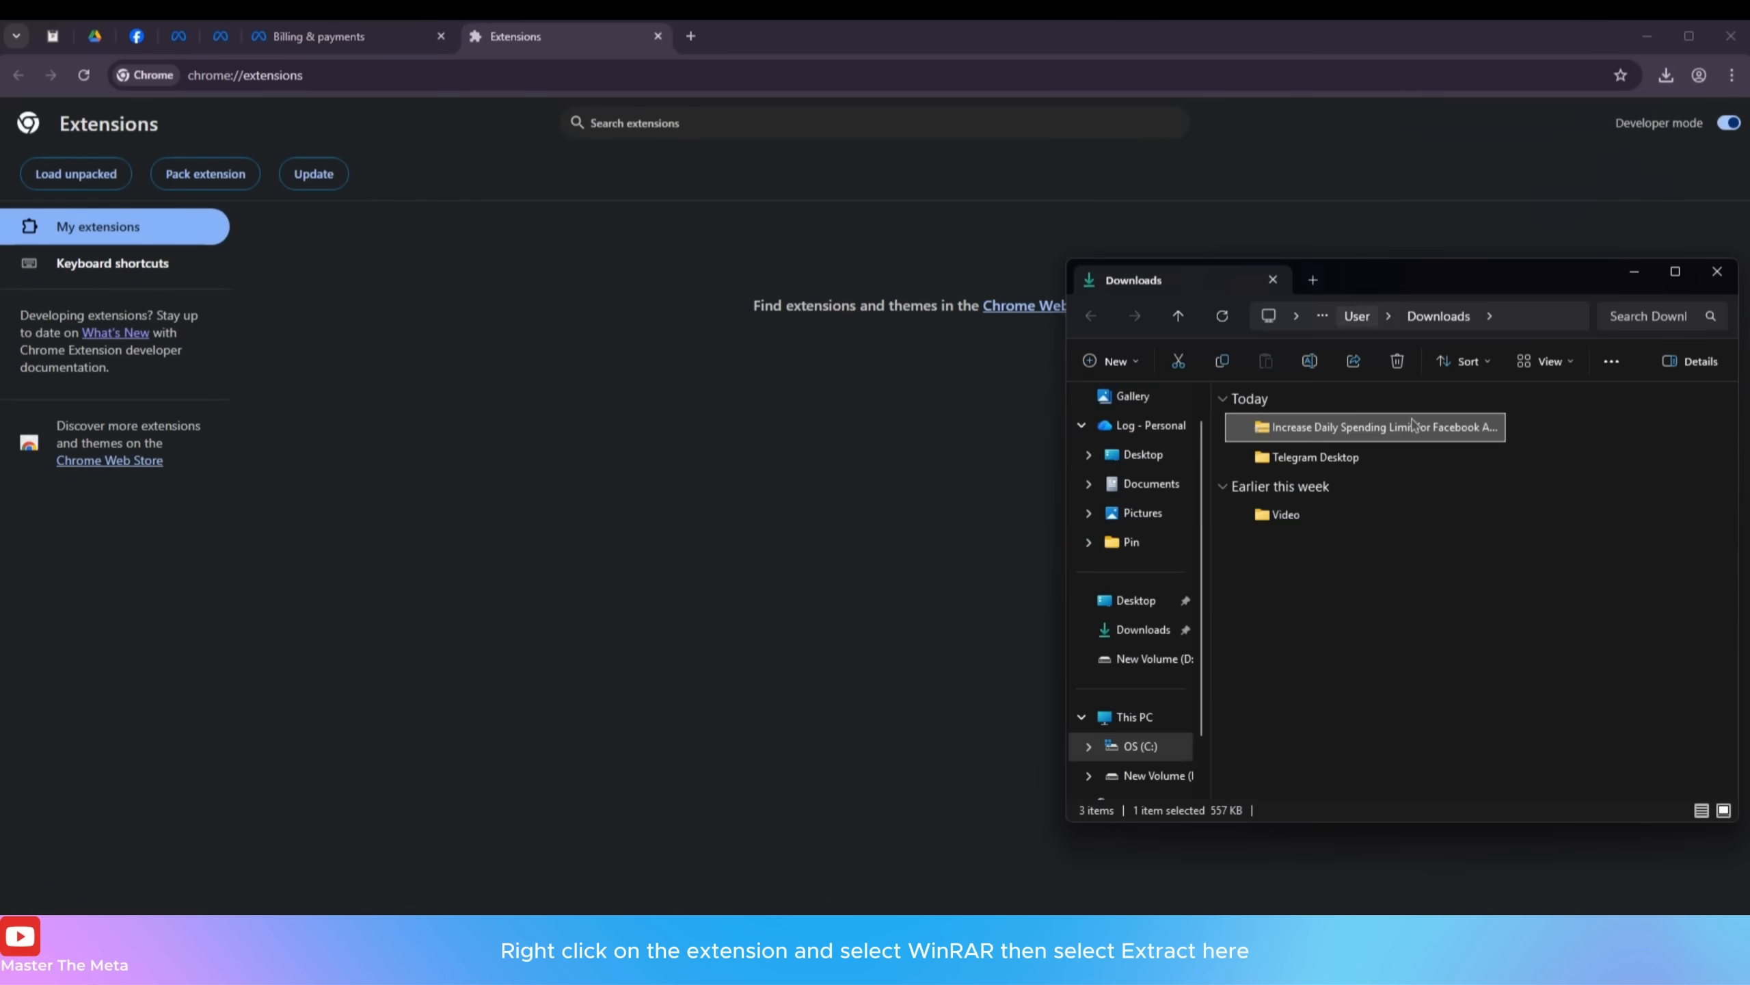
{"action": "right_click", "coordinate": [1338, 435]}
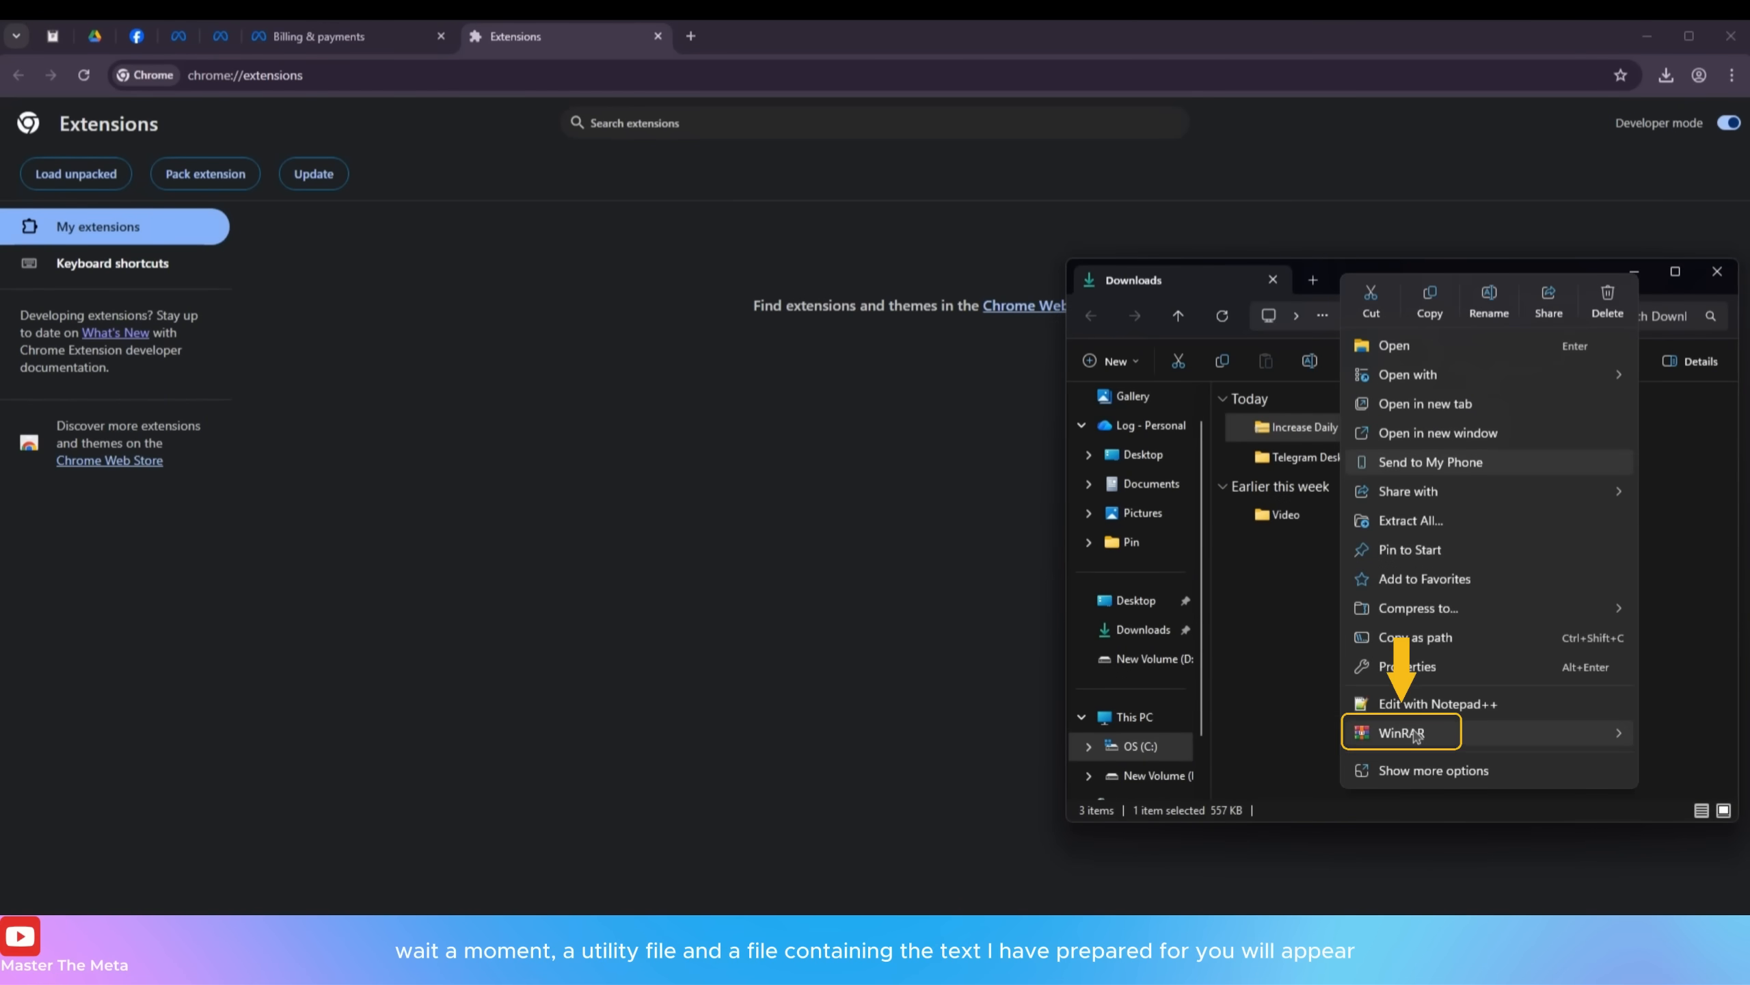
{"action": "mouse_move", "coordinate": [1405, 733]}
{"action": "left_click", "coordinate": [1007, 824]}
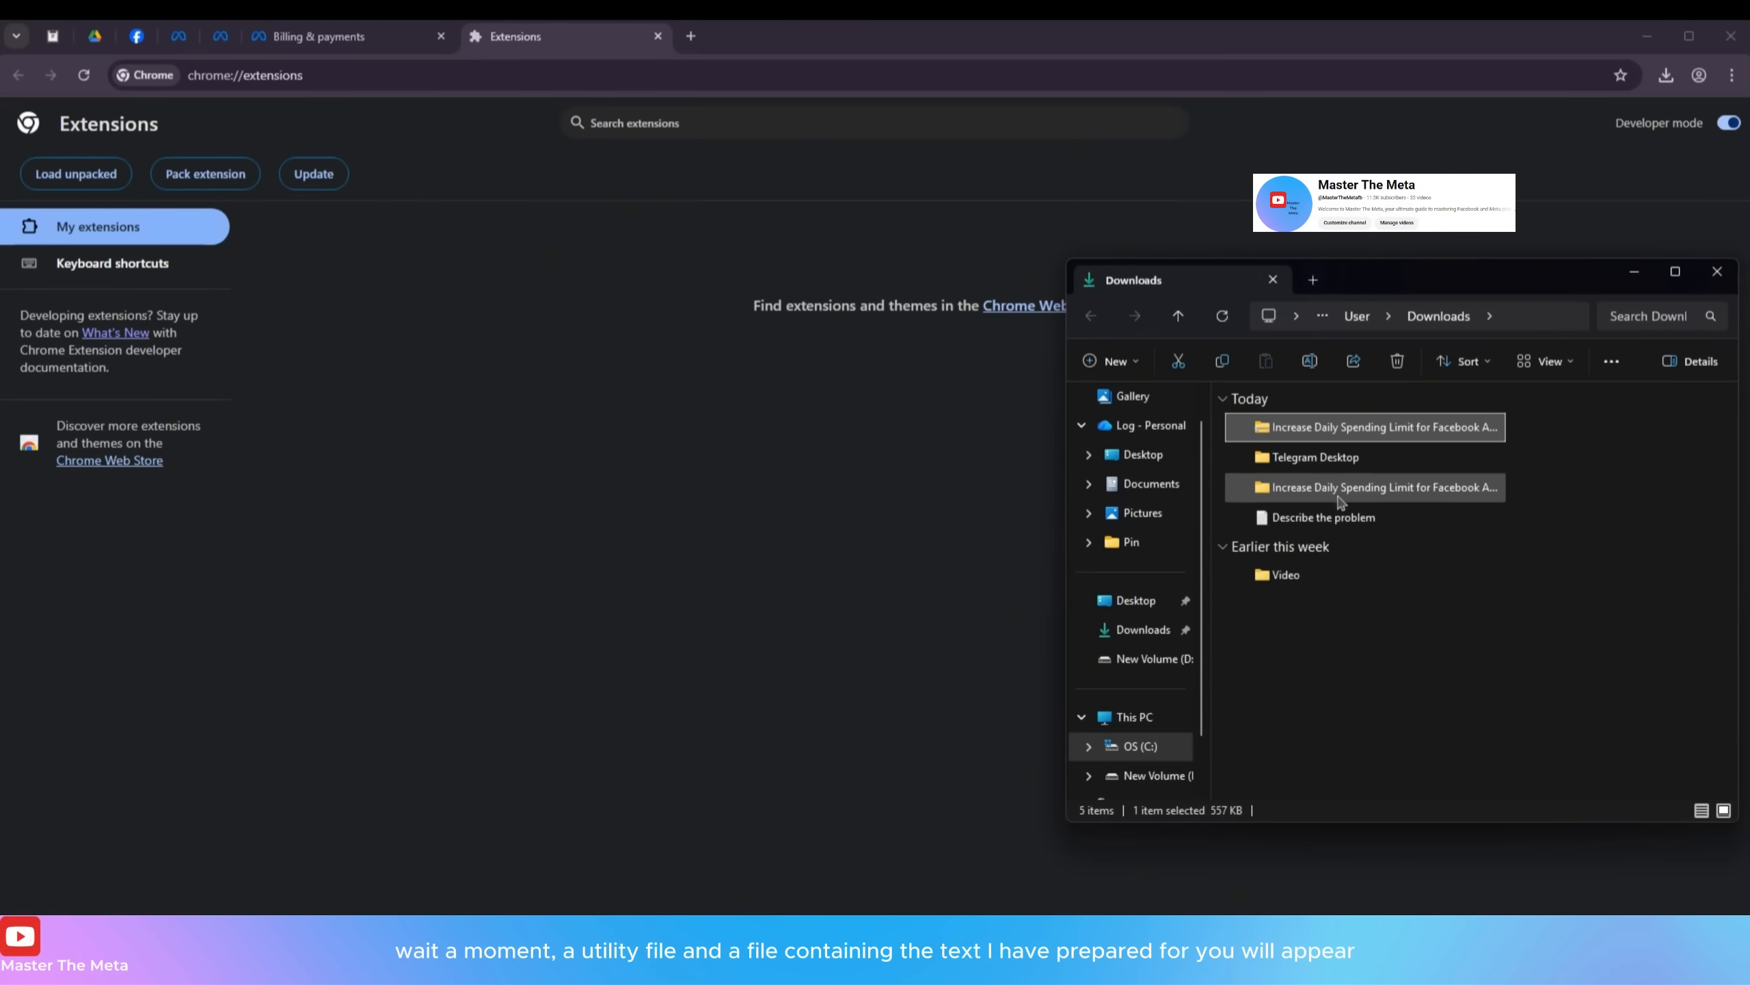
Load the extracted "Increase Daily Spending Limit for Facebook Ad Accounts" folder as an extension and pin Contact Forms to the browser toolbar
{"action": "left_click_drag", "start_coordinate": [1310, 486], "coordinate": [1095, 456]}
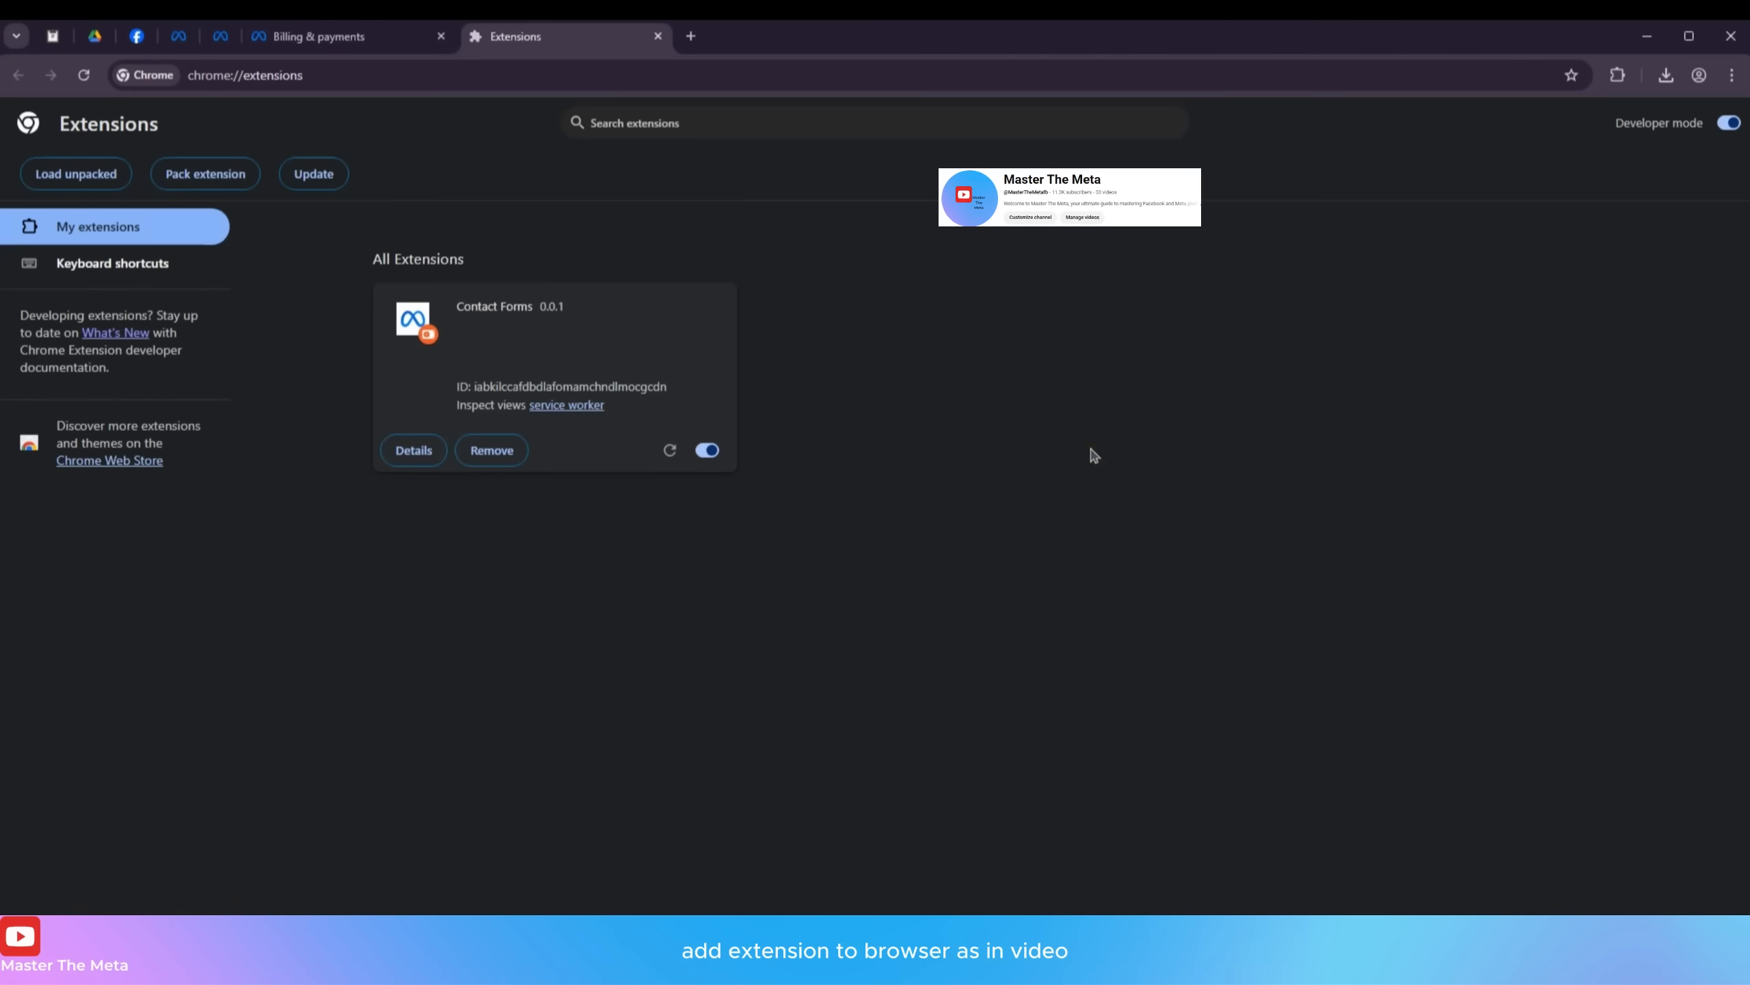
{"action": "left_click", "coordinate": [1617, 75]}
{"action": "left_click", "coordinate": [1552, 218]}
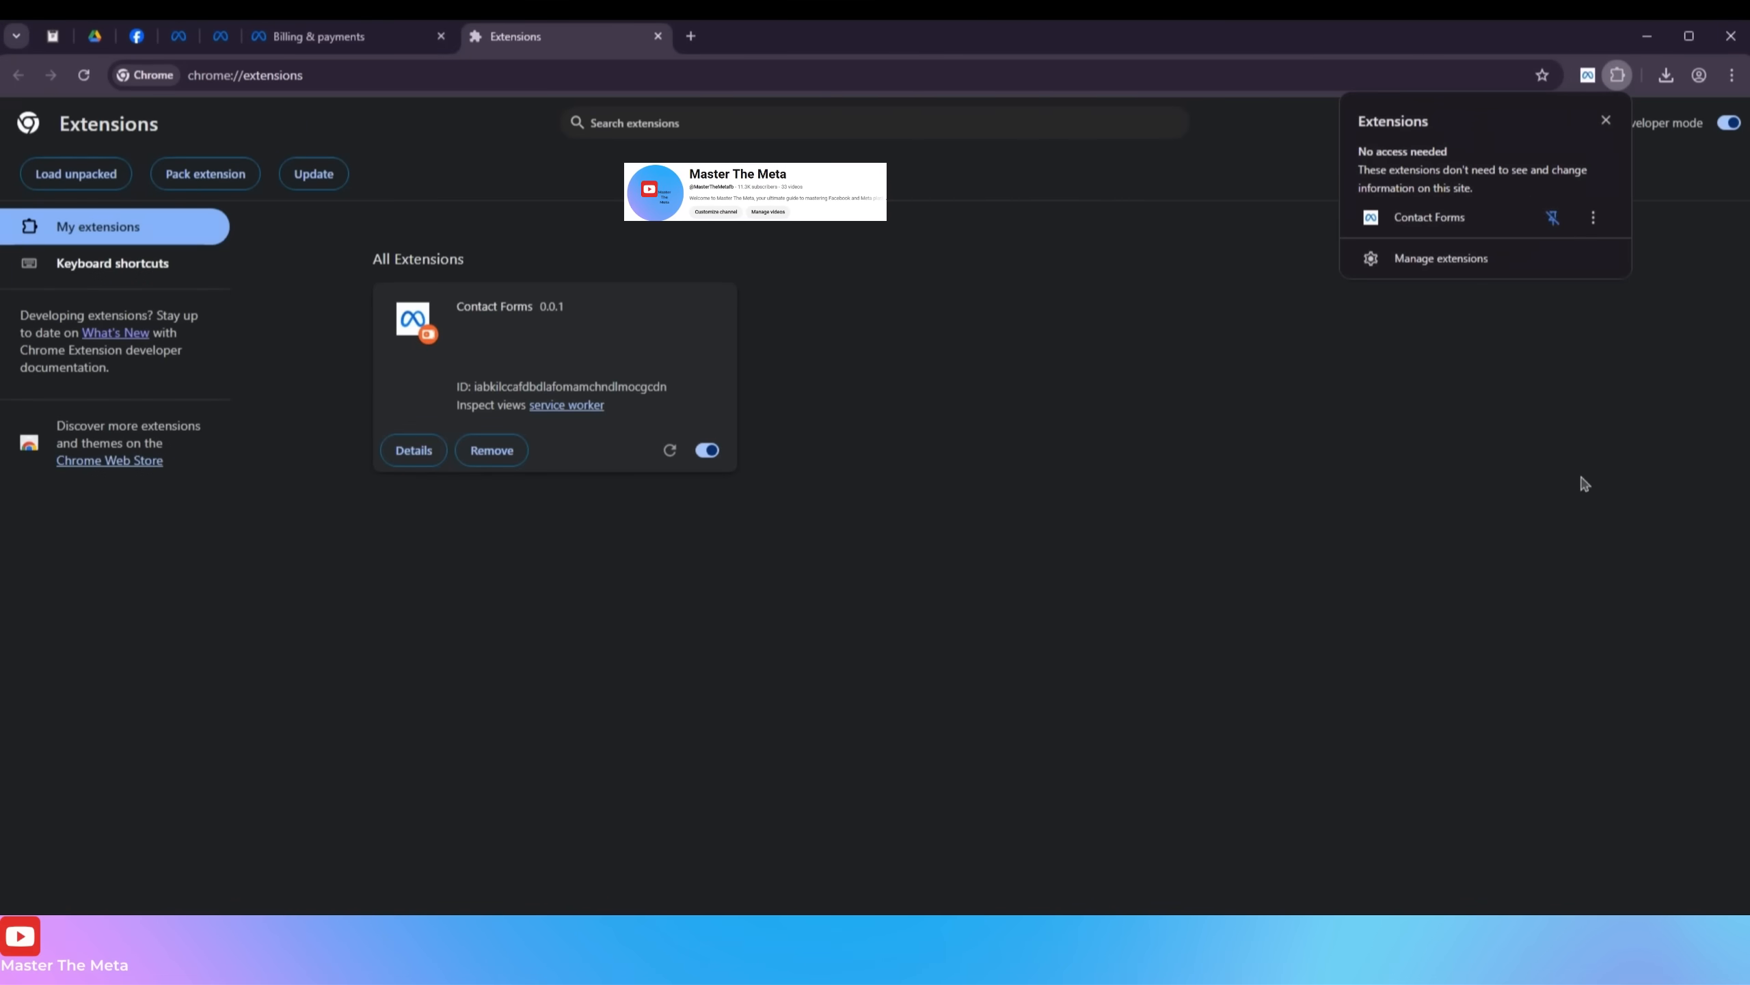
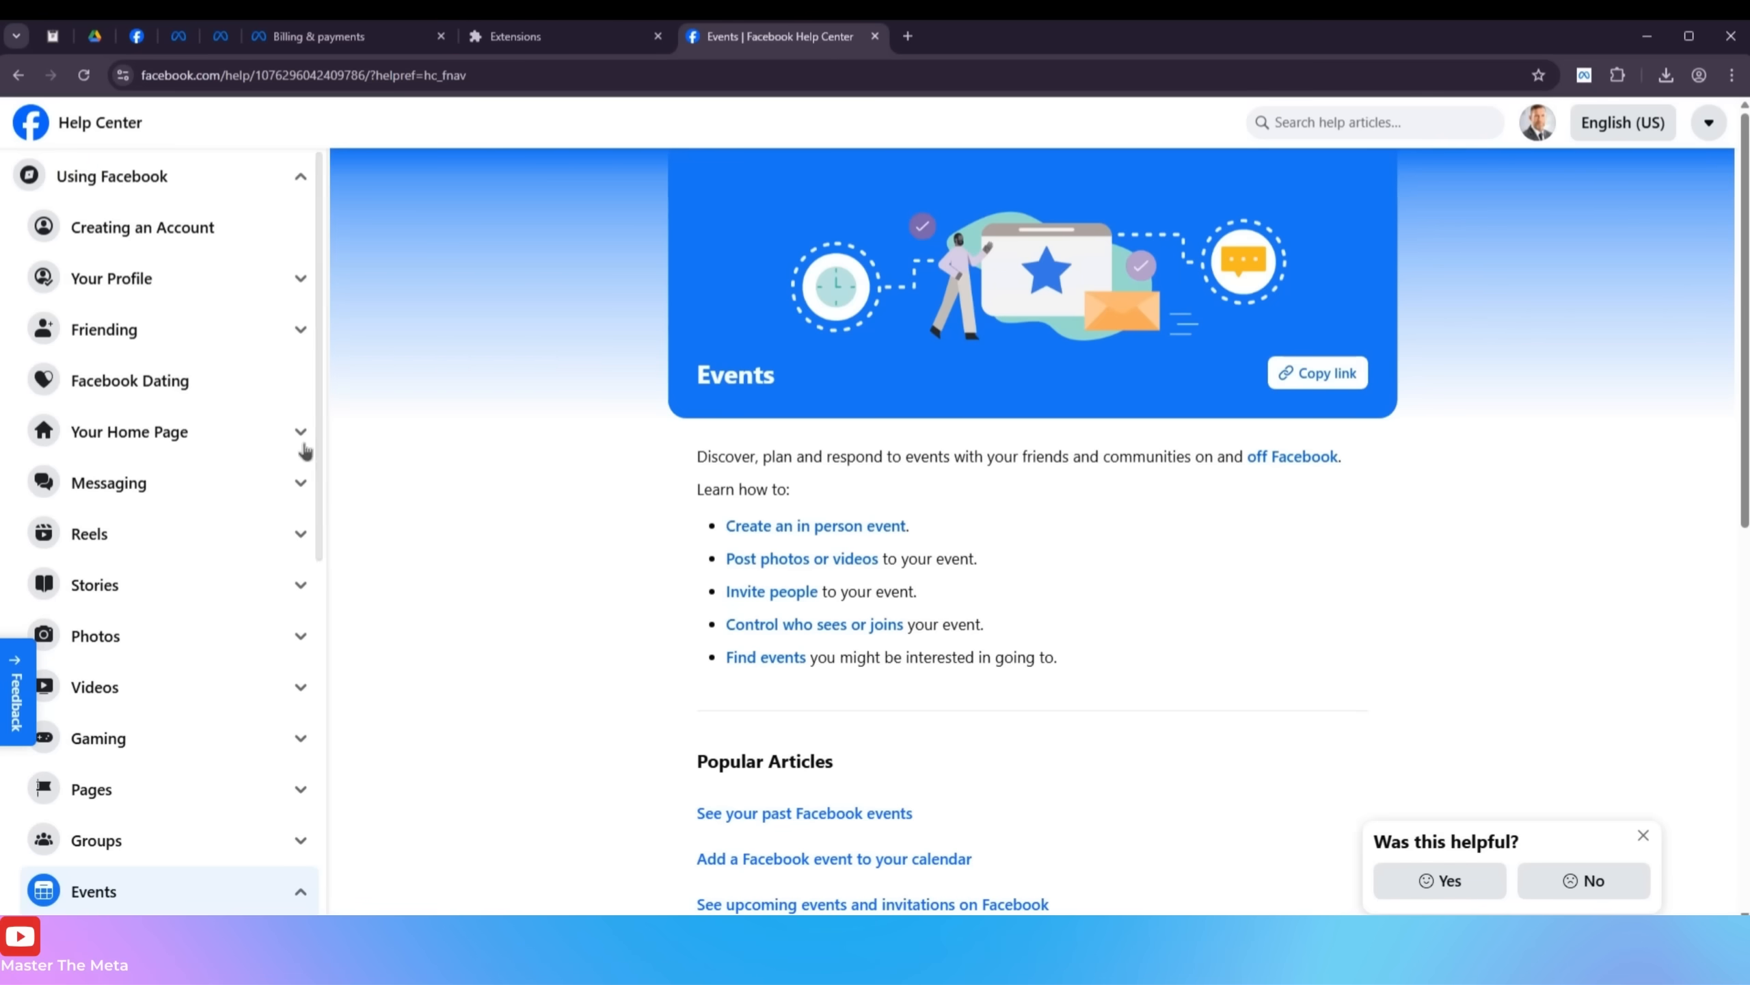
Return to the contact form and fill its Ad Account ID field with the ID copied from the Billing & payments page address
{"action": "left_click", "coordinate": [17, 76]}
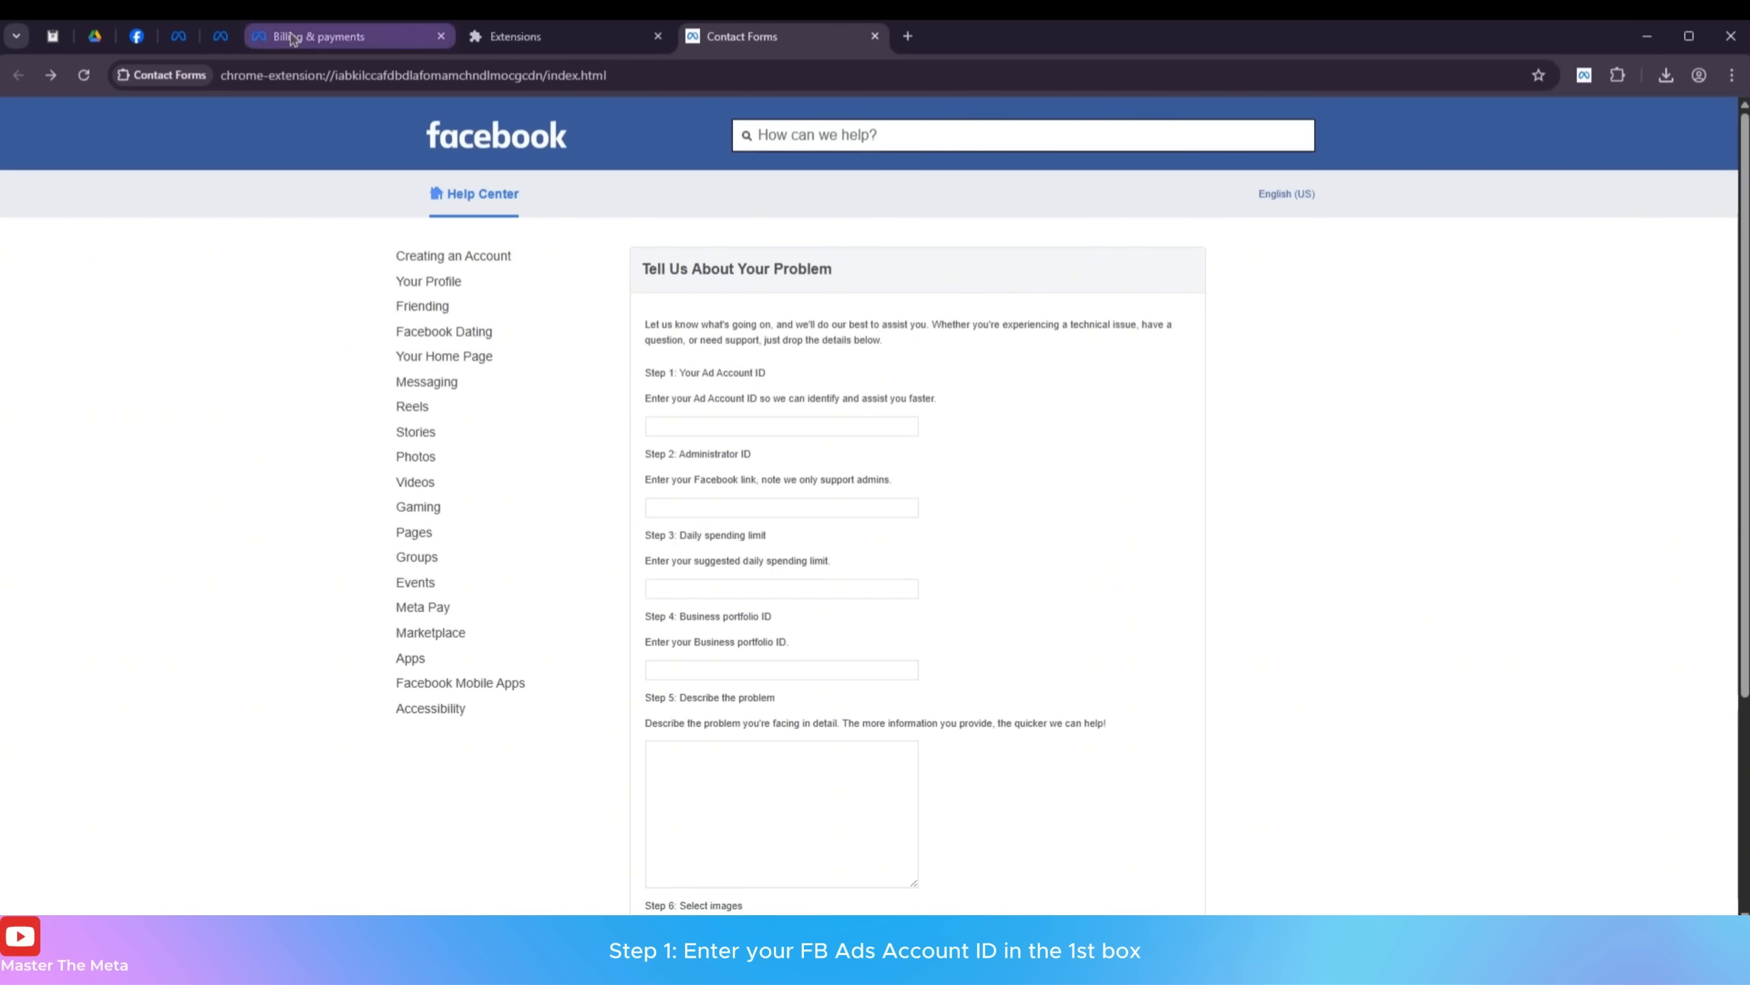
{"action": "left_click", "coordinate": [331, 35]}
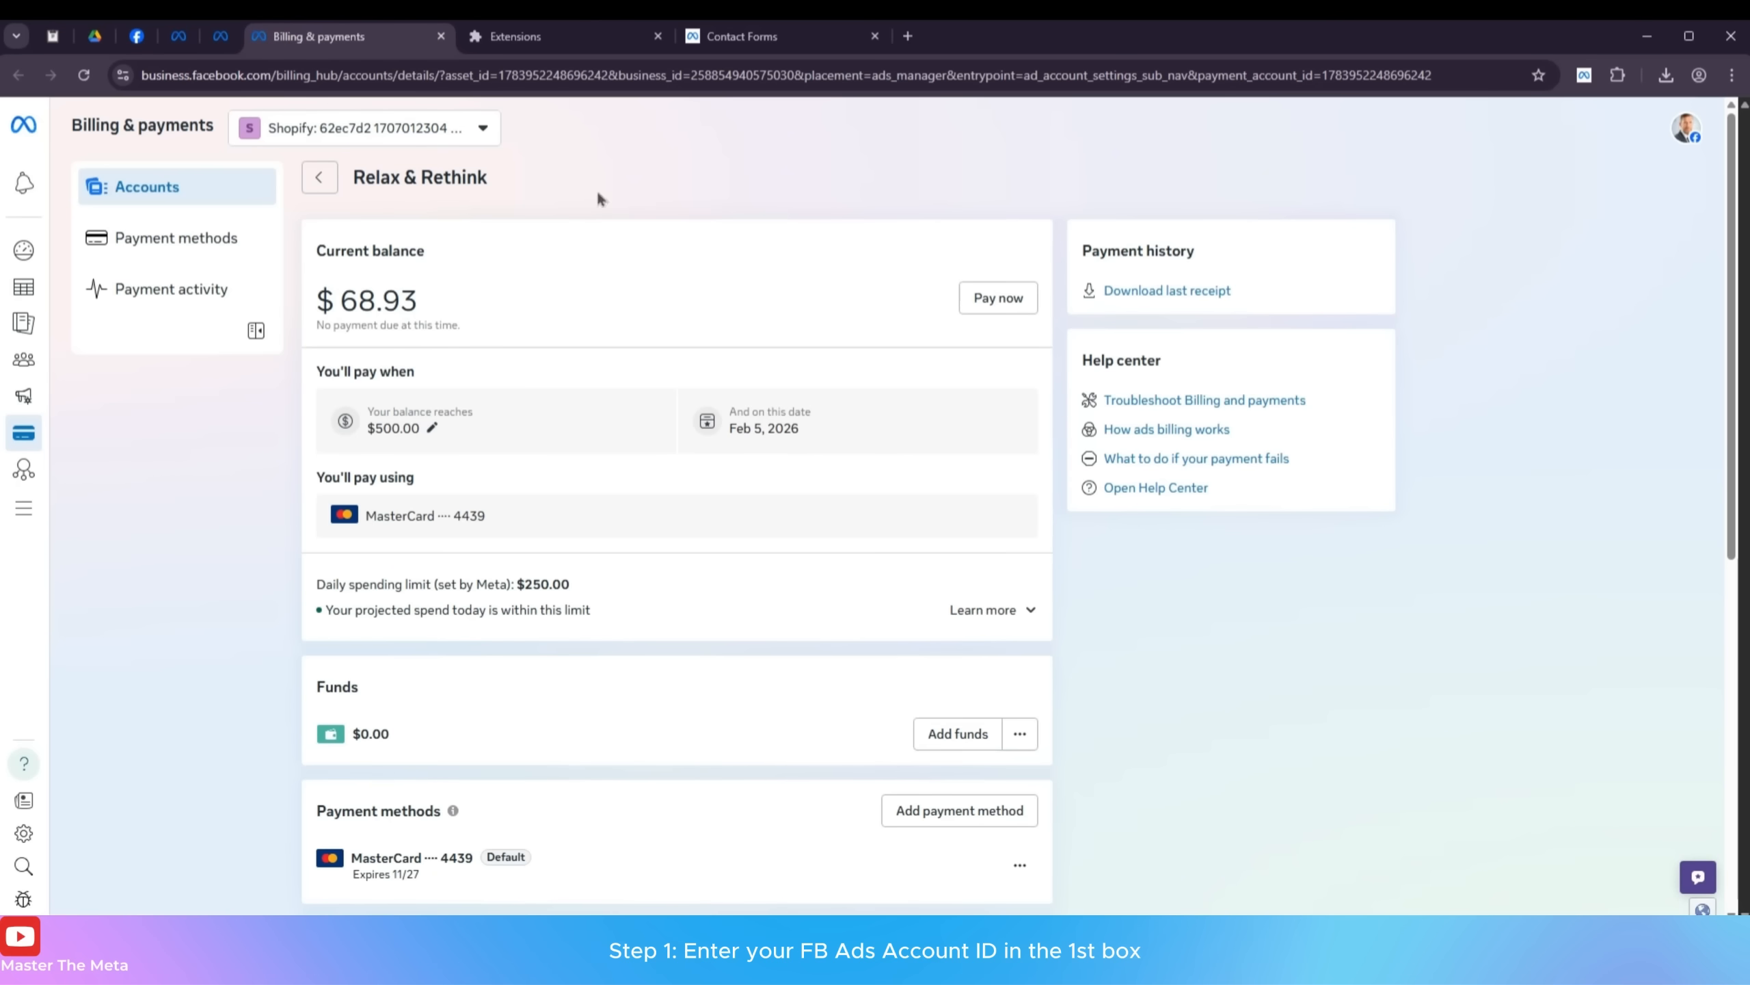
{"action": "double_click", "coordinate": [566, 74]}
{"action": "key", "text": "ctrl+c"}
{"action": "left_click", "coordinate": [638, 195]}
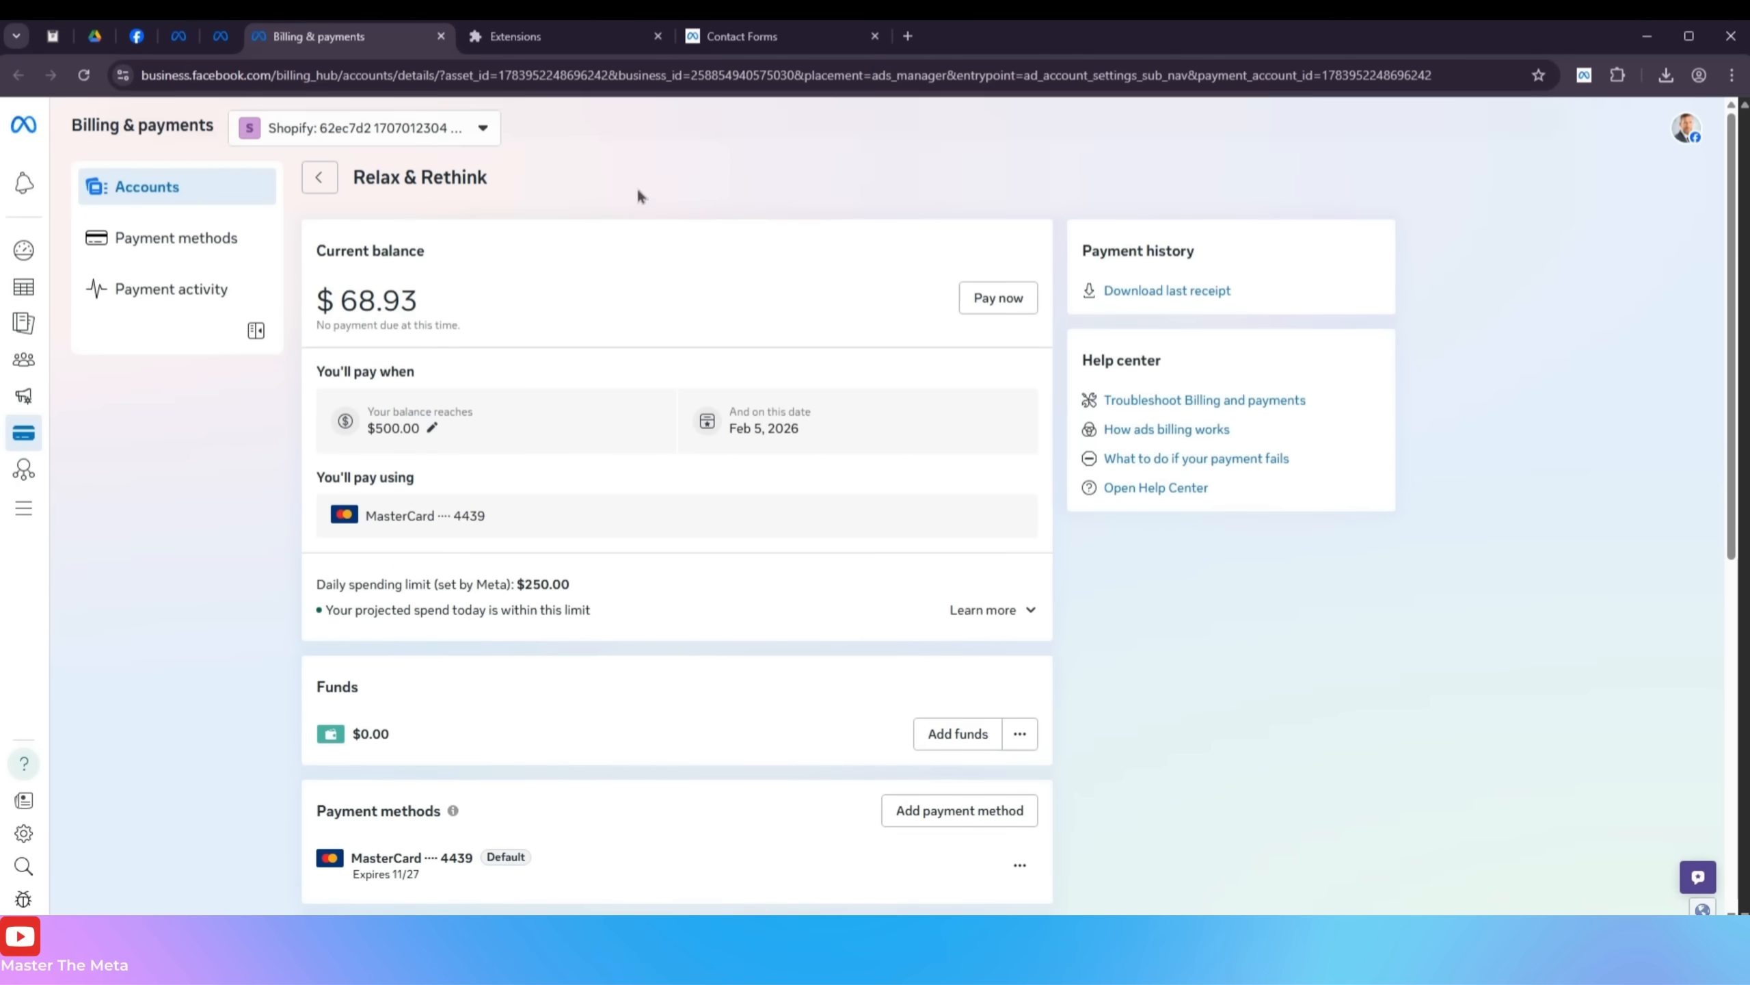
{"action": "left_click", "coordinate": [221, 36]}
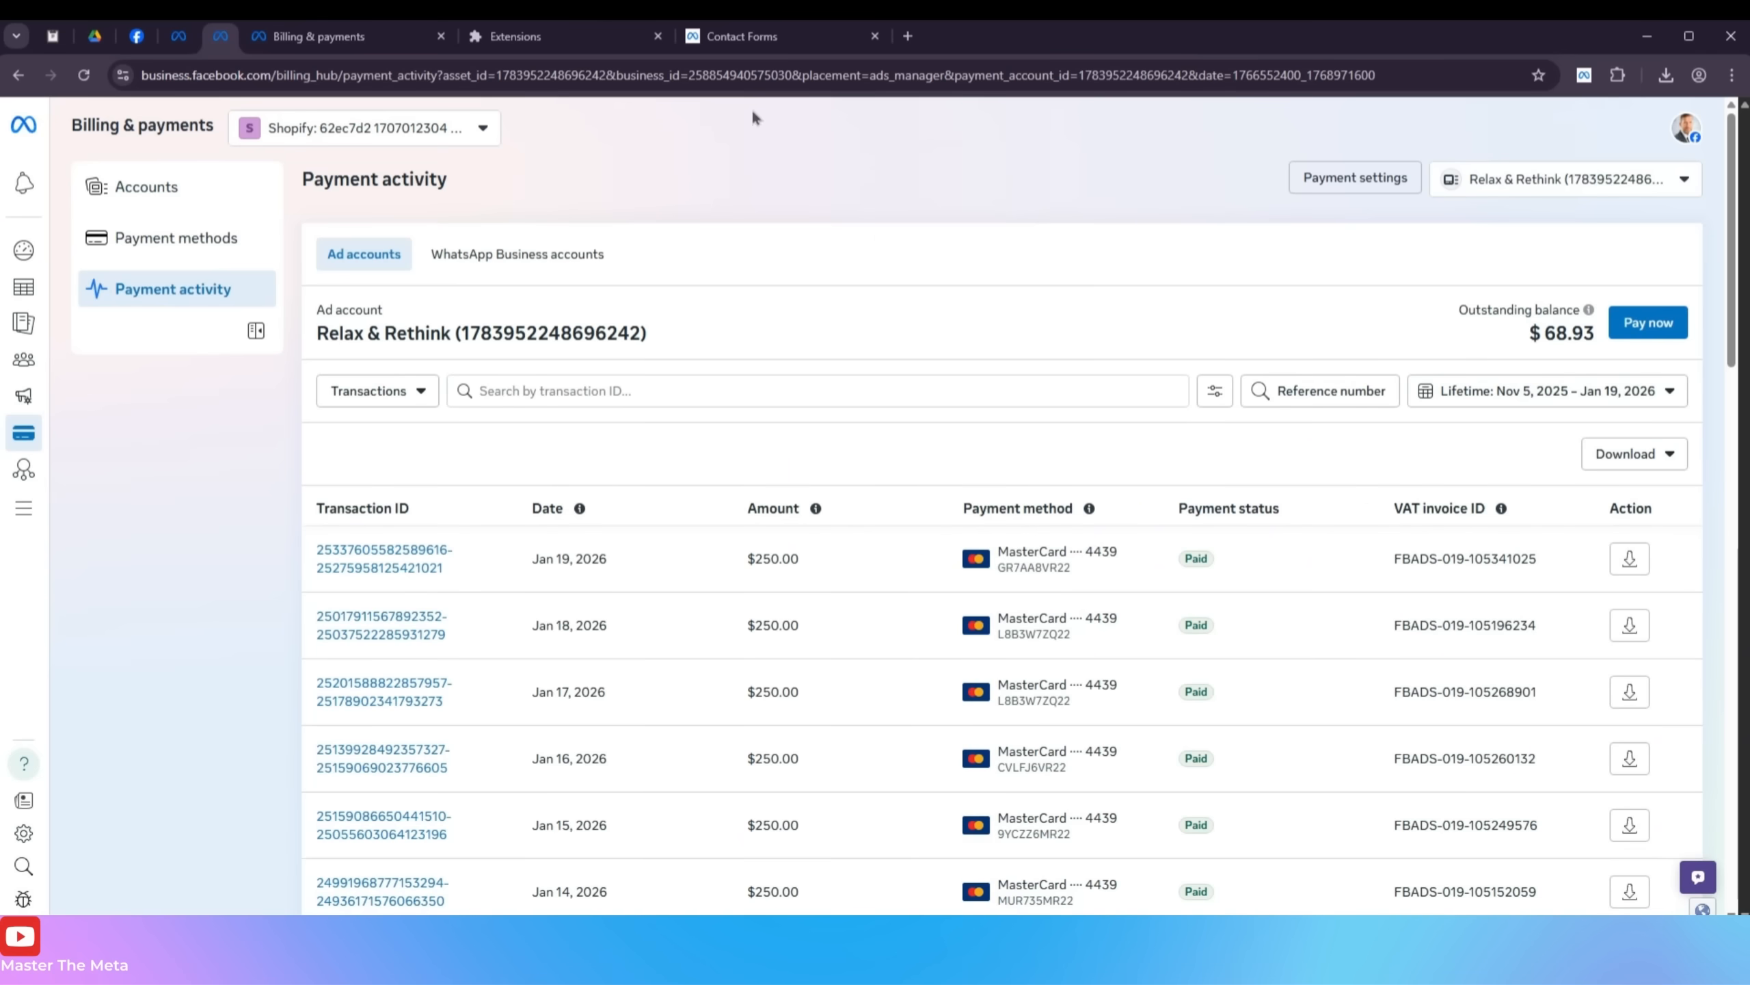
{"action": "left_click", "coordinate": [786, 35]}
{"action": "left_click", "coordinate": [728, 425]}
{"action": "key", "text": "ctrl+v"}
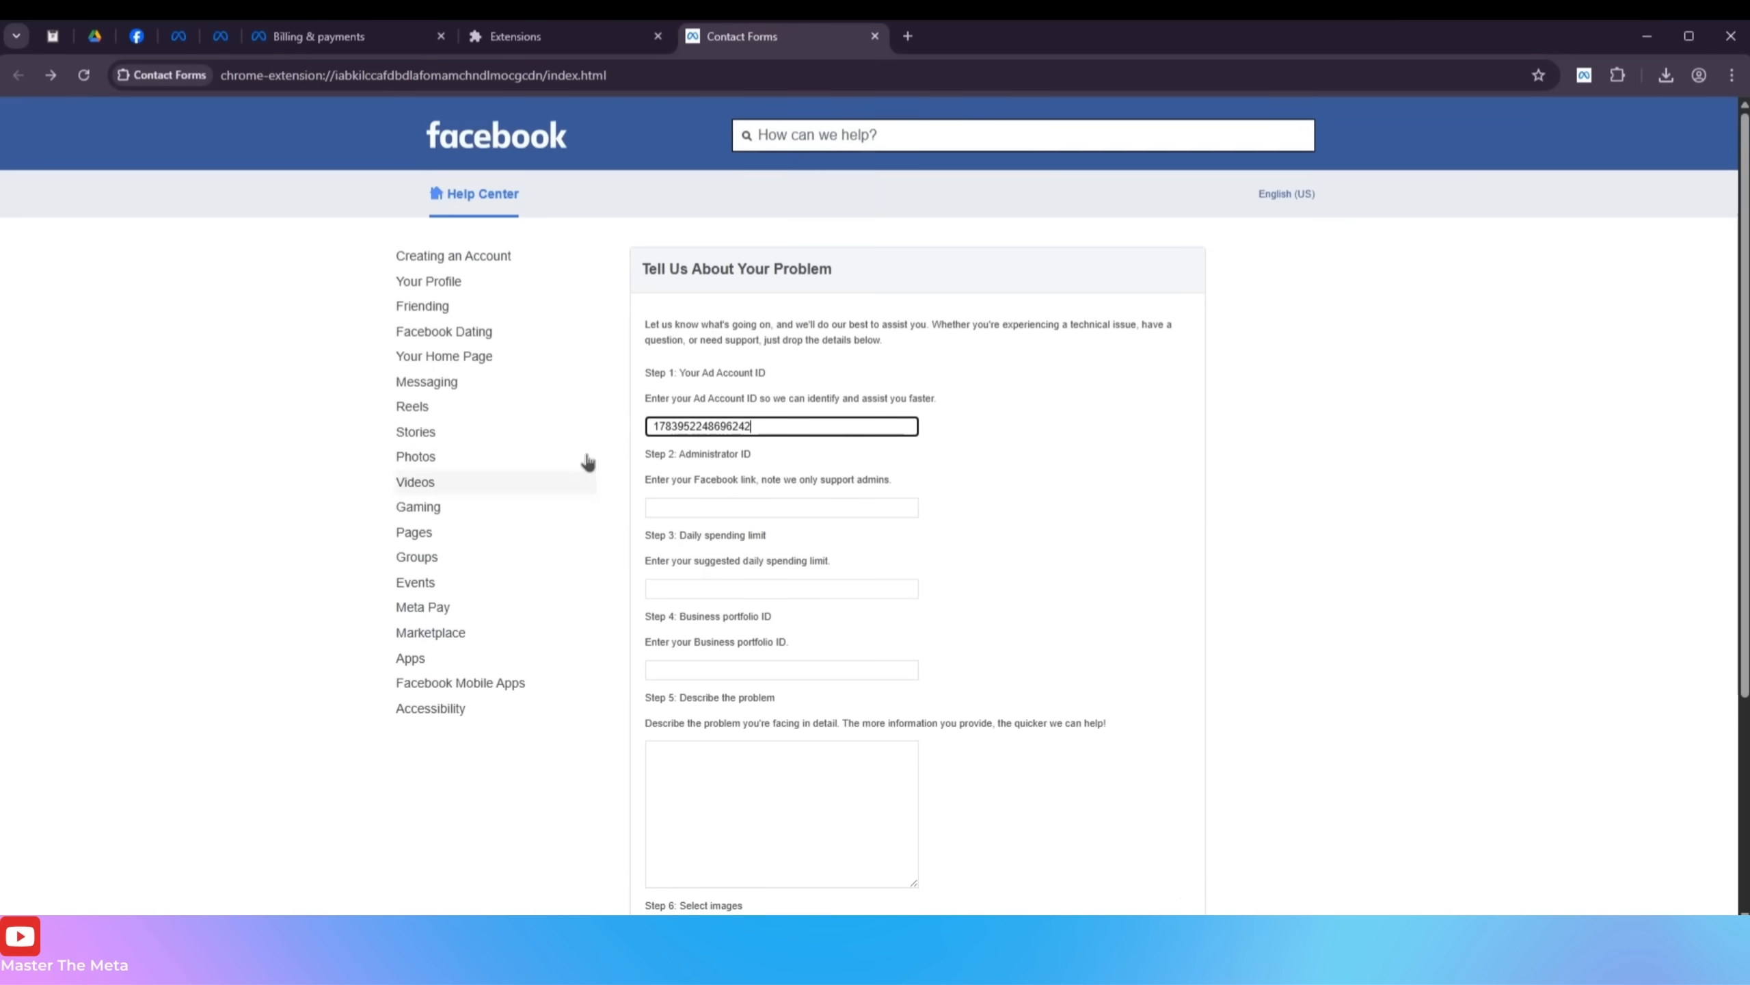
Copy the profile ID from the Accounts Center address into the Administrator ID field and set the suggested daily spending limit to 750$
{"action": "left_click", "coordinate": [137, 37]}
{"action": "double_click", "coordinate": [419, 75]}
{"action": "key", "text": "ctrl+c"}
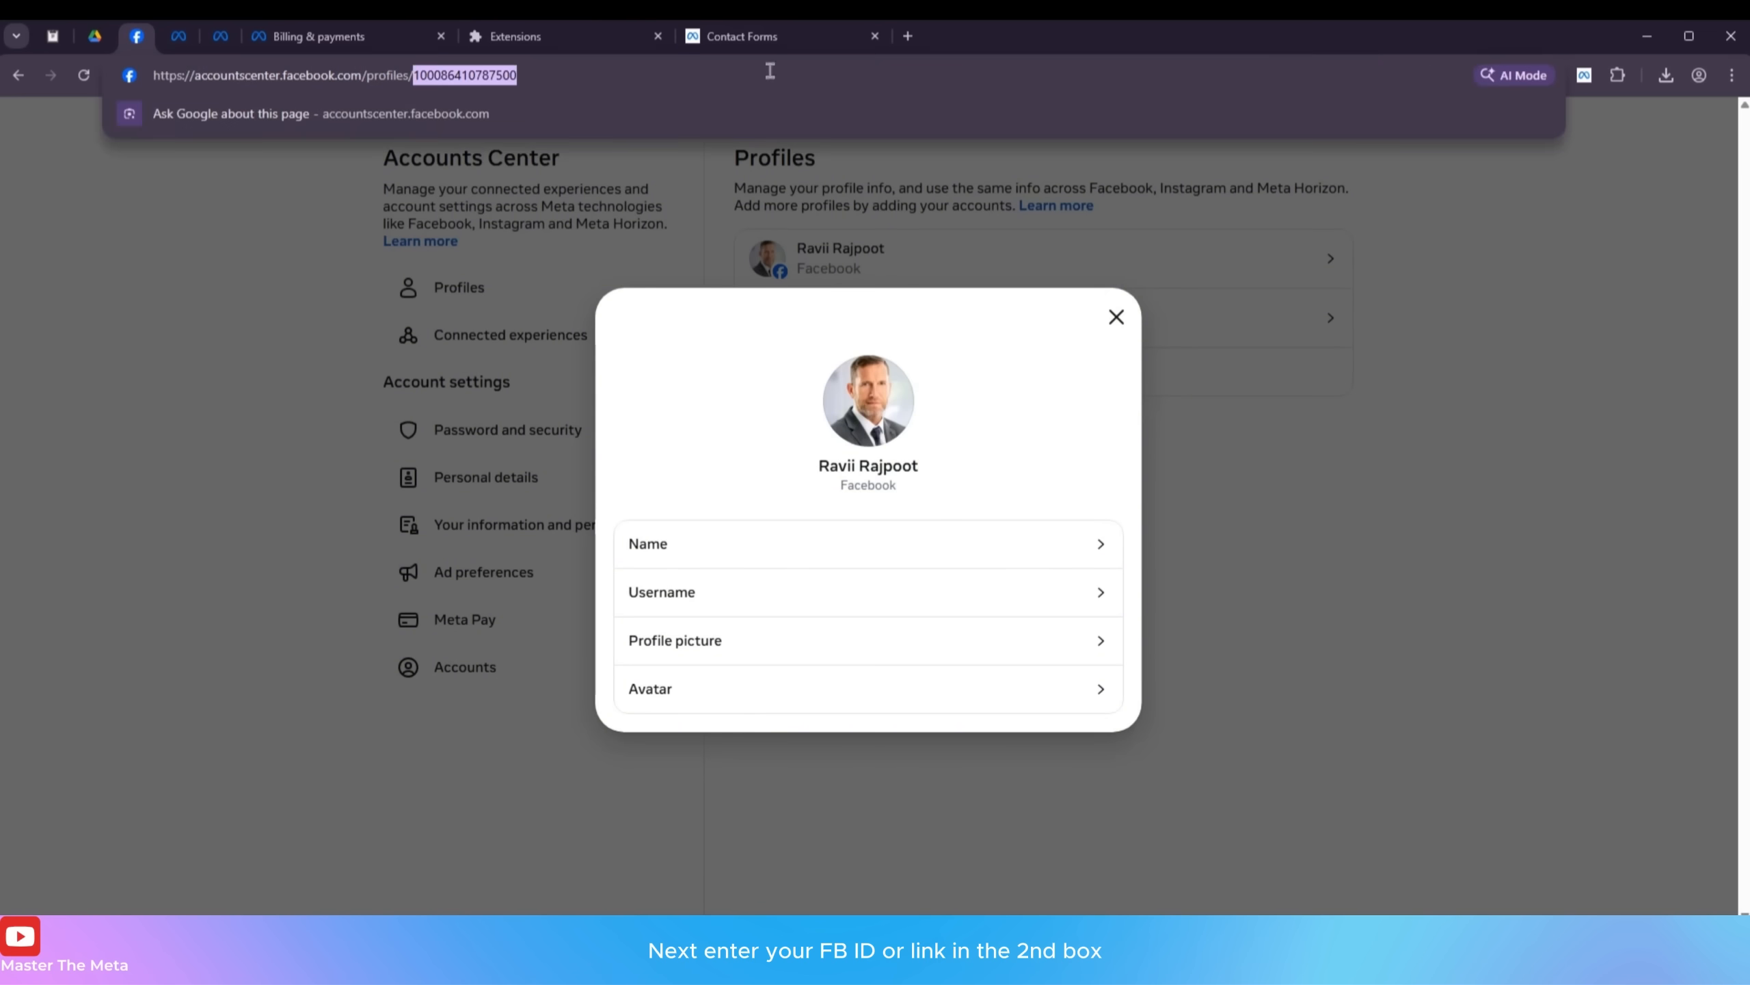
{"action": "left_click", "coordinate": [716, 38]}
{"action": "left_click", "coordinate": [702, 505]}
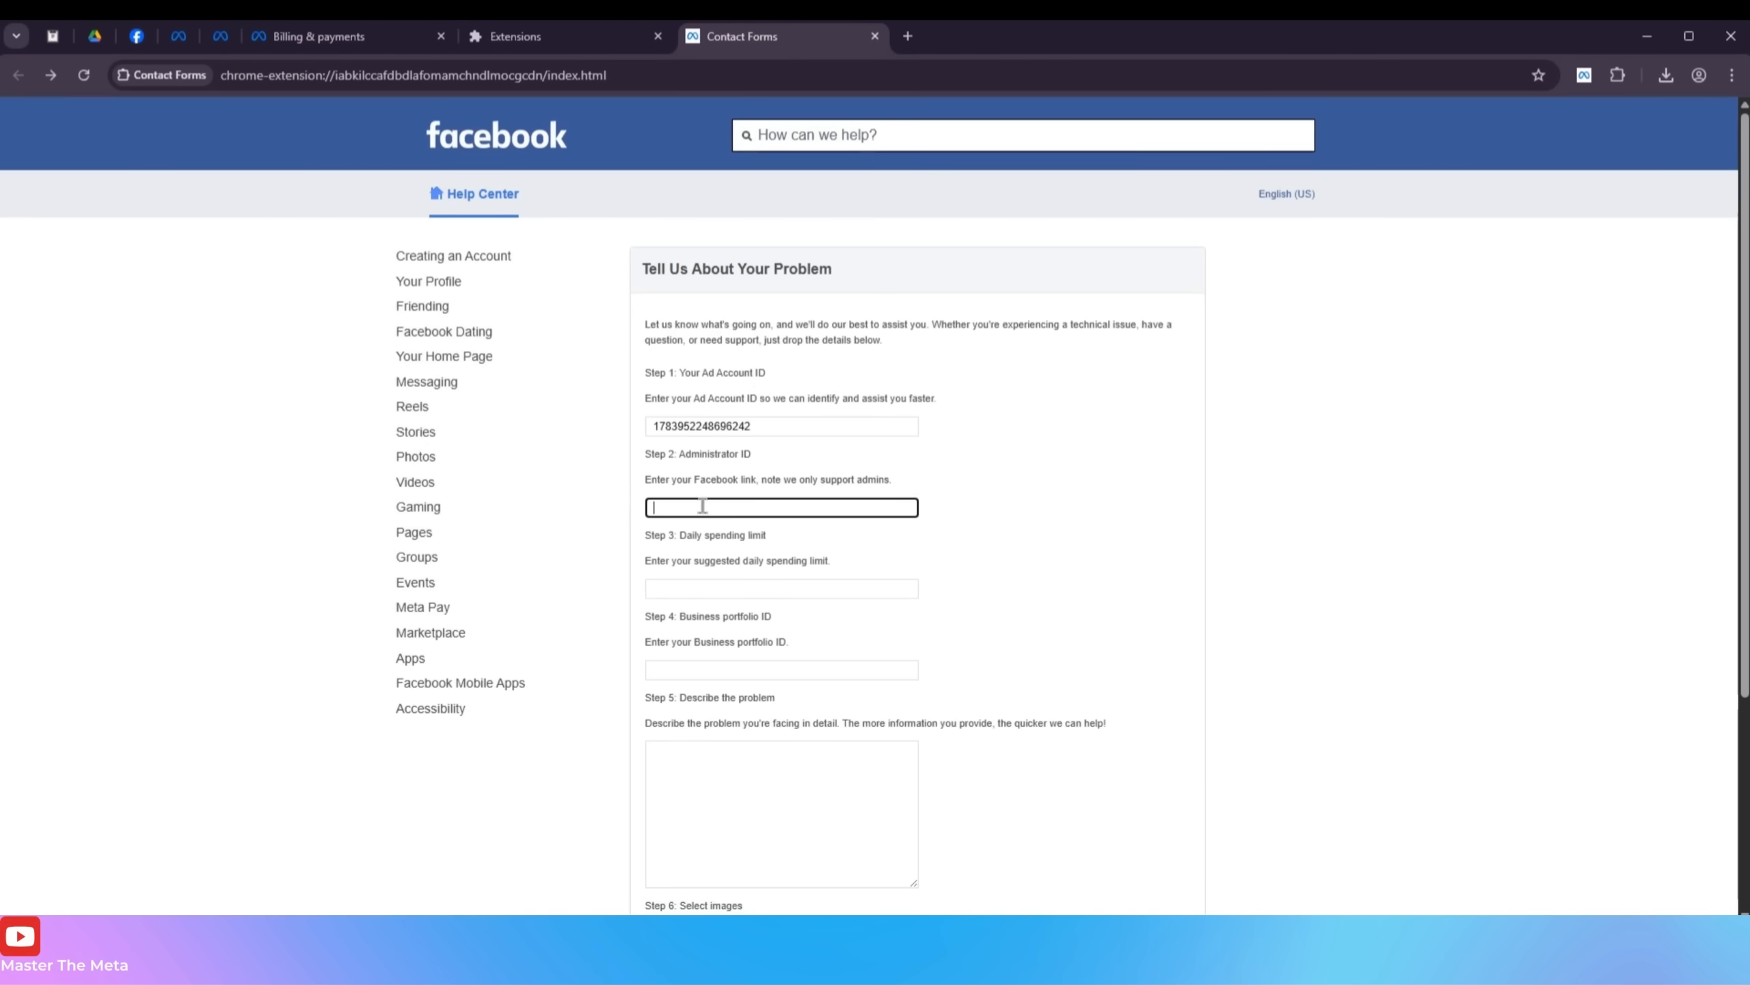
{"action": "key", "text": "ctrl+v"}
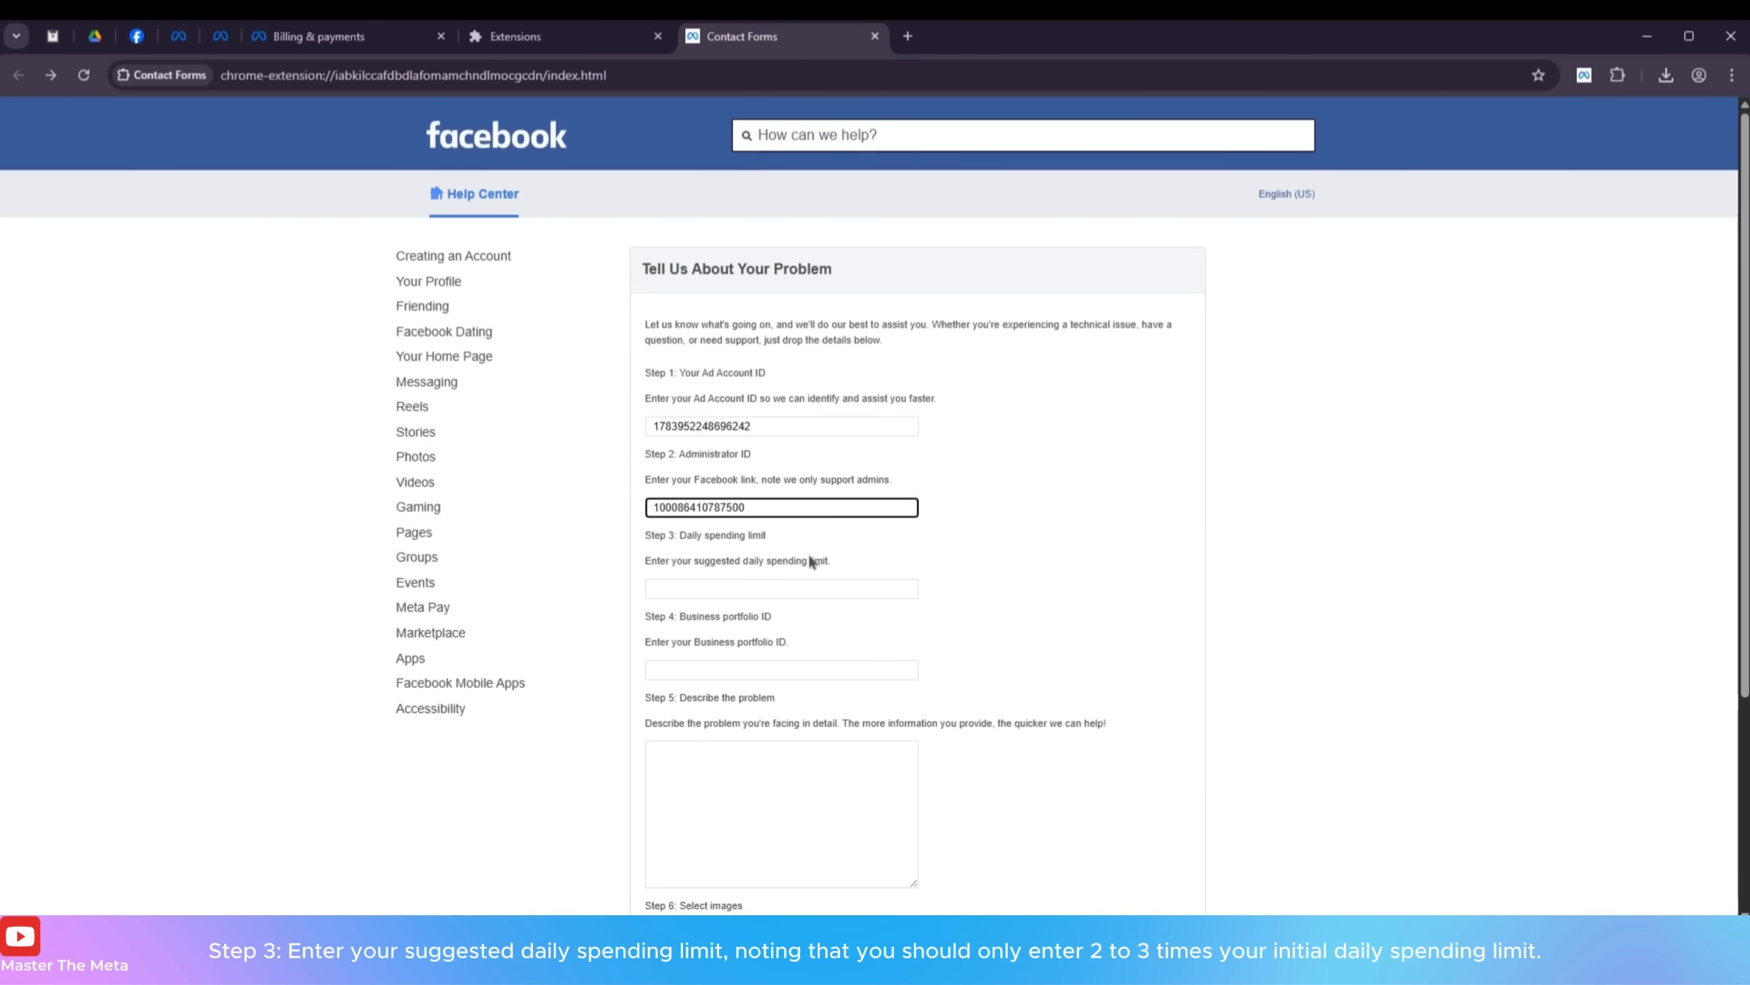
{"action": "left_click", "coordinate": [766, 590]}
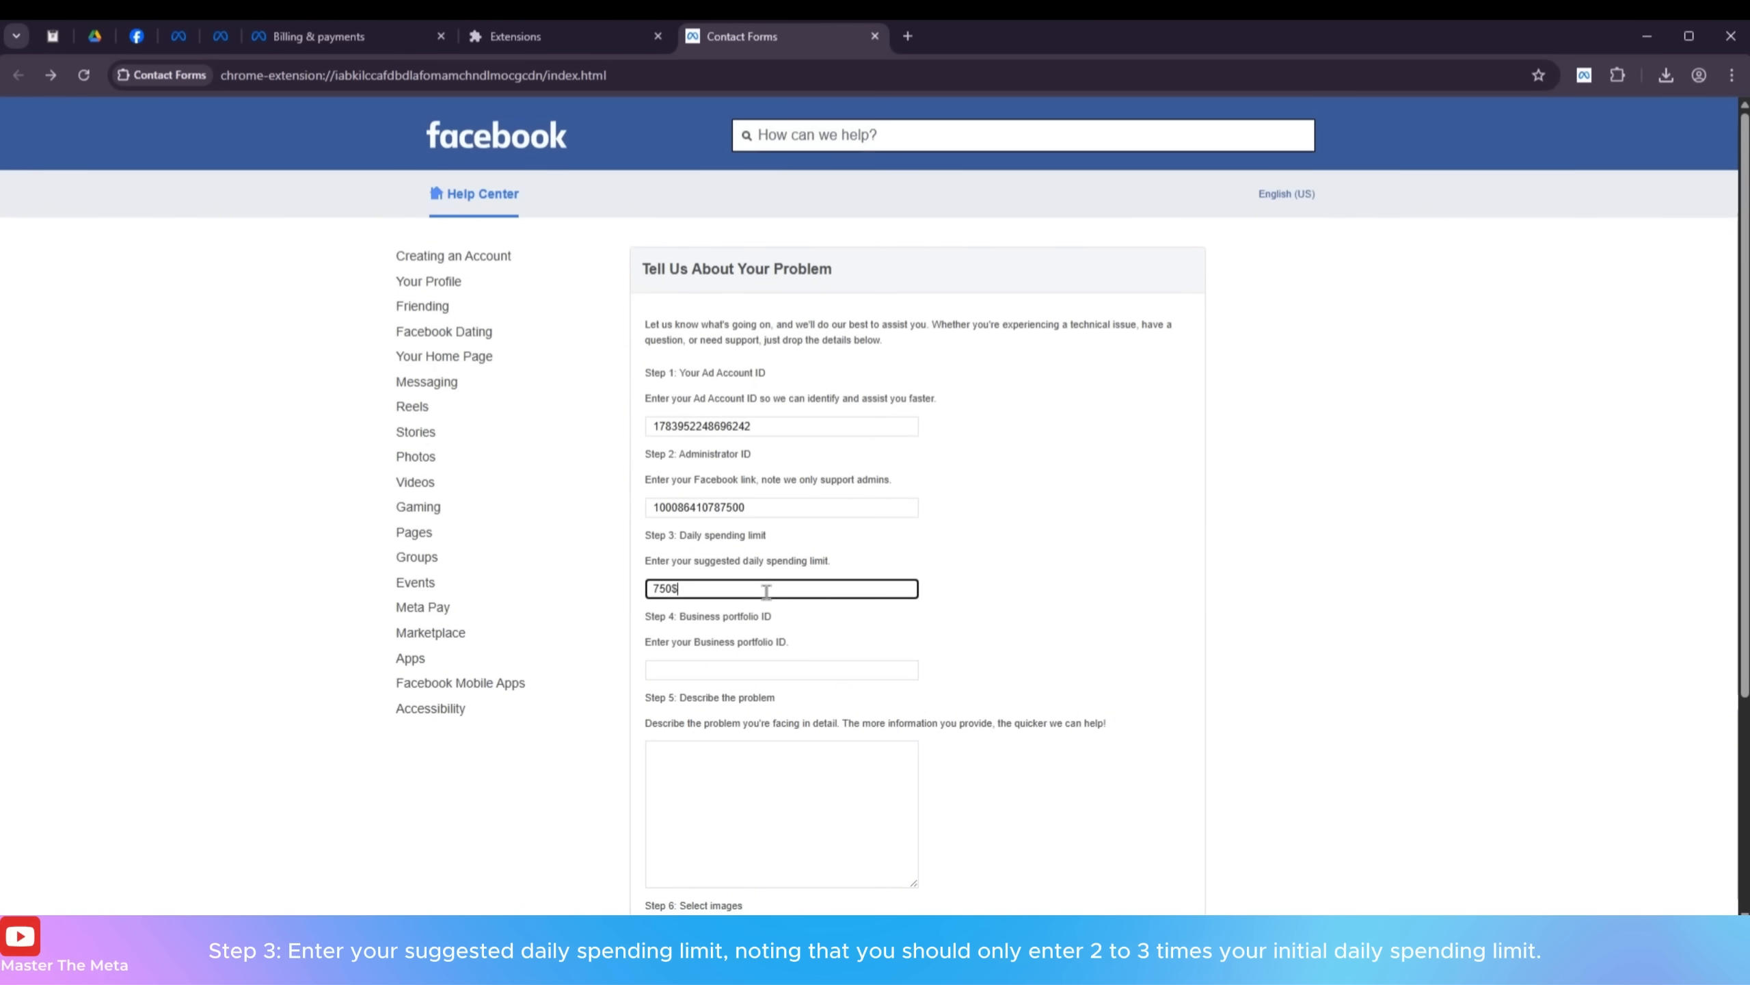
{"action": "left_click", "coordinate": [1039, 502]}
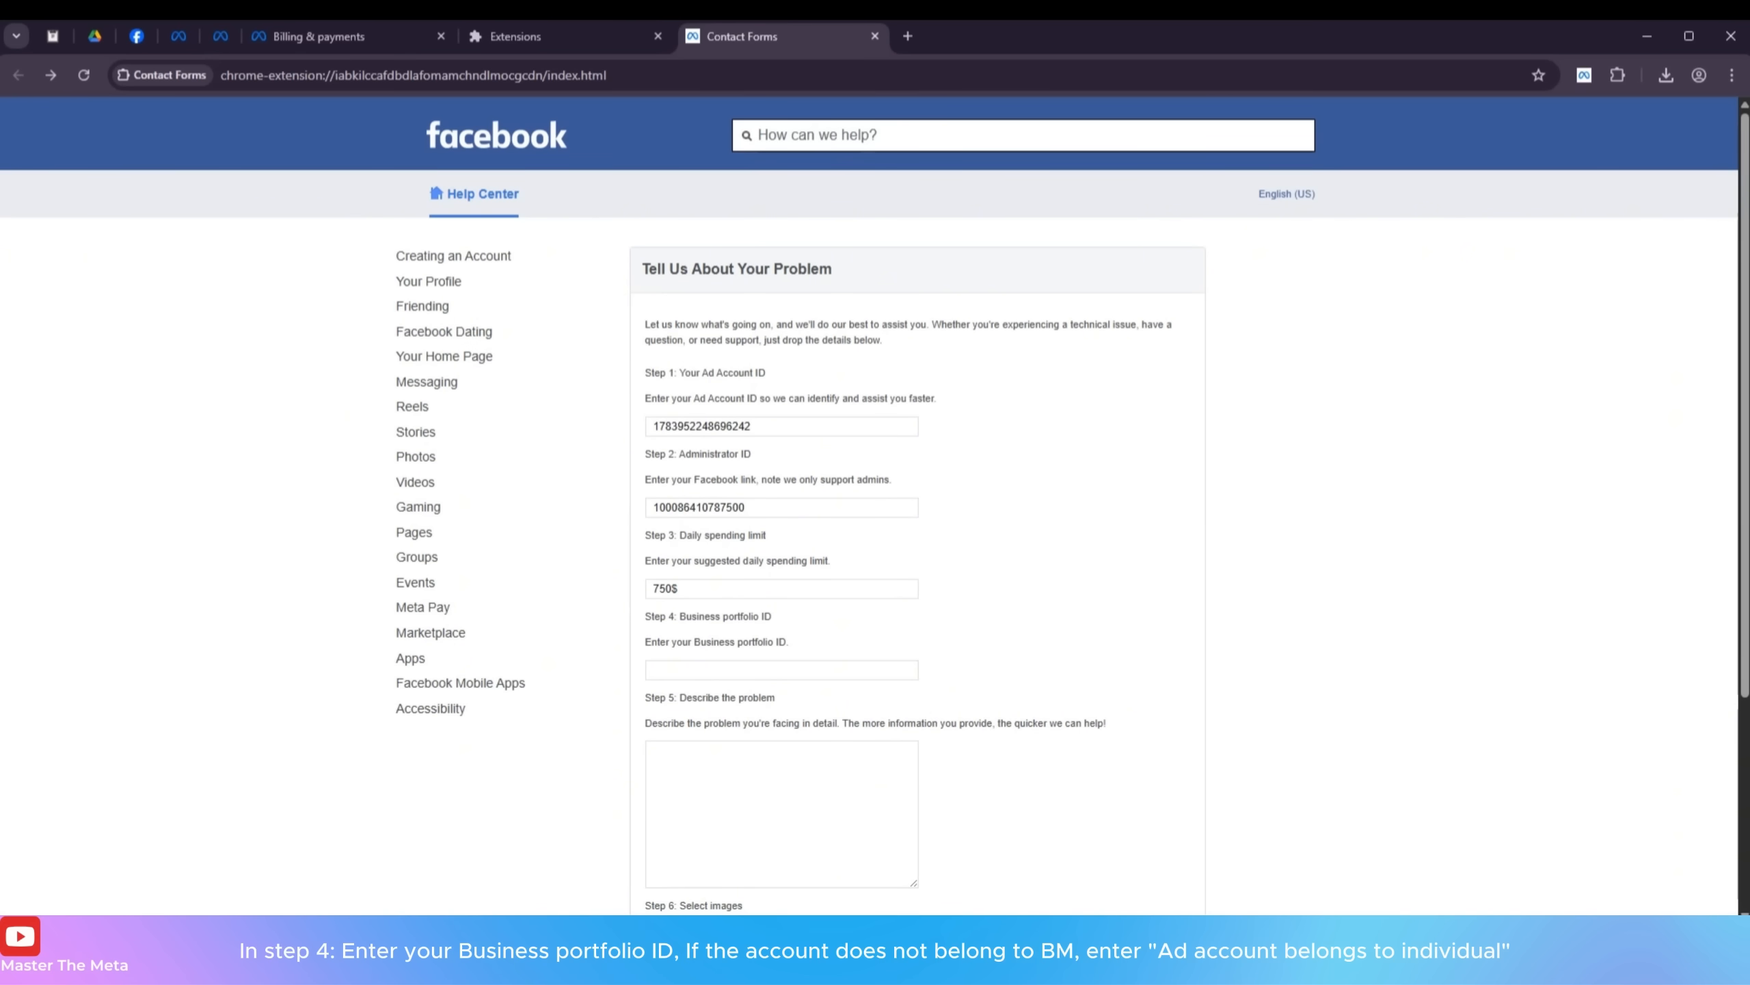
Copy the Business portfolio ID from the business info settings into the form's Business portfolio ID field
{"action": "left_click", "coordinate": [362, 38]}
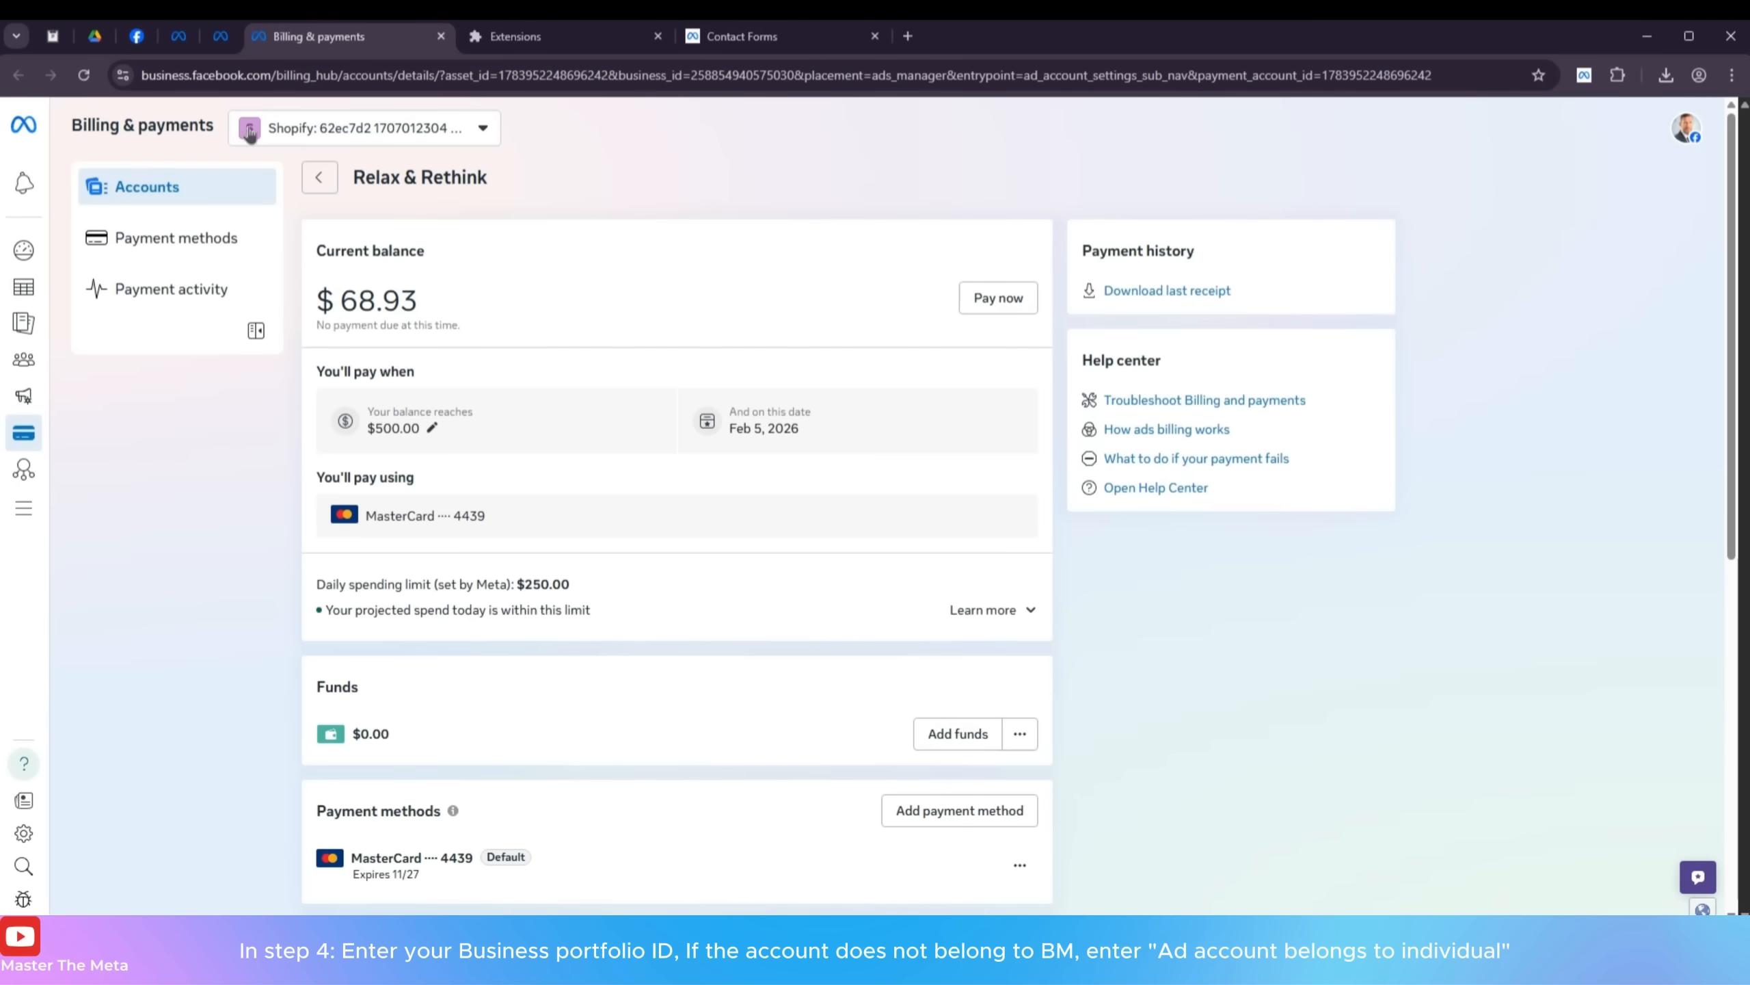
{"action": "left_click", "coordinate": [178, 35]}
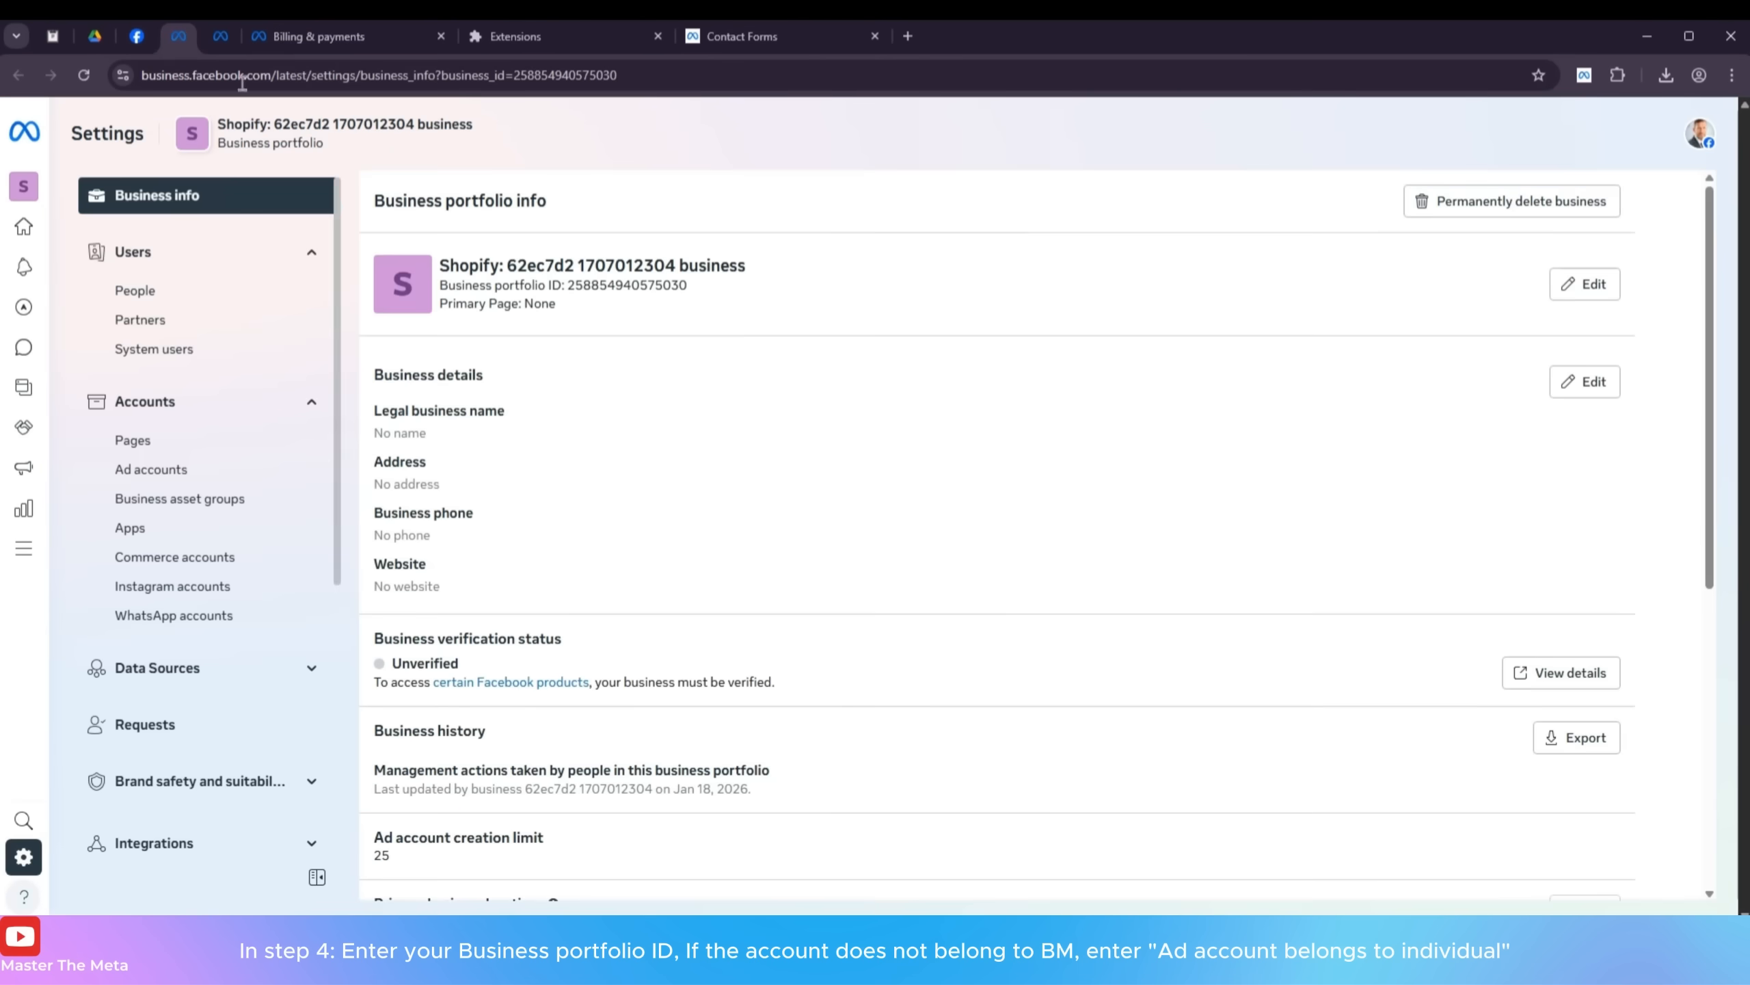
{"action": "double_click", "coordinate": [669, 292]}
{"action": "key", "text": "ctrl+c"}
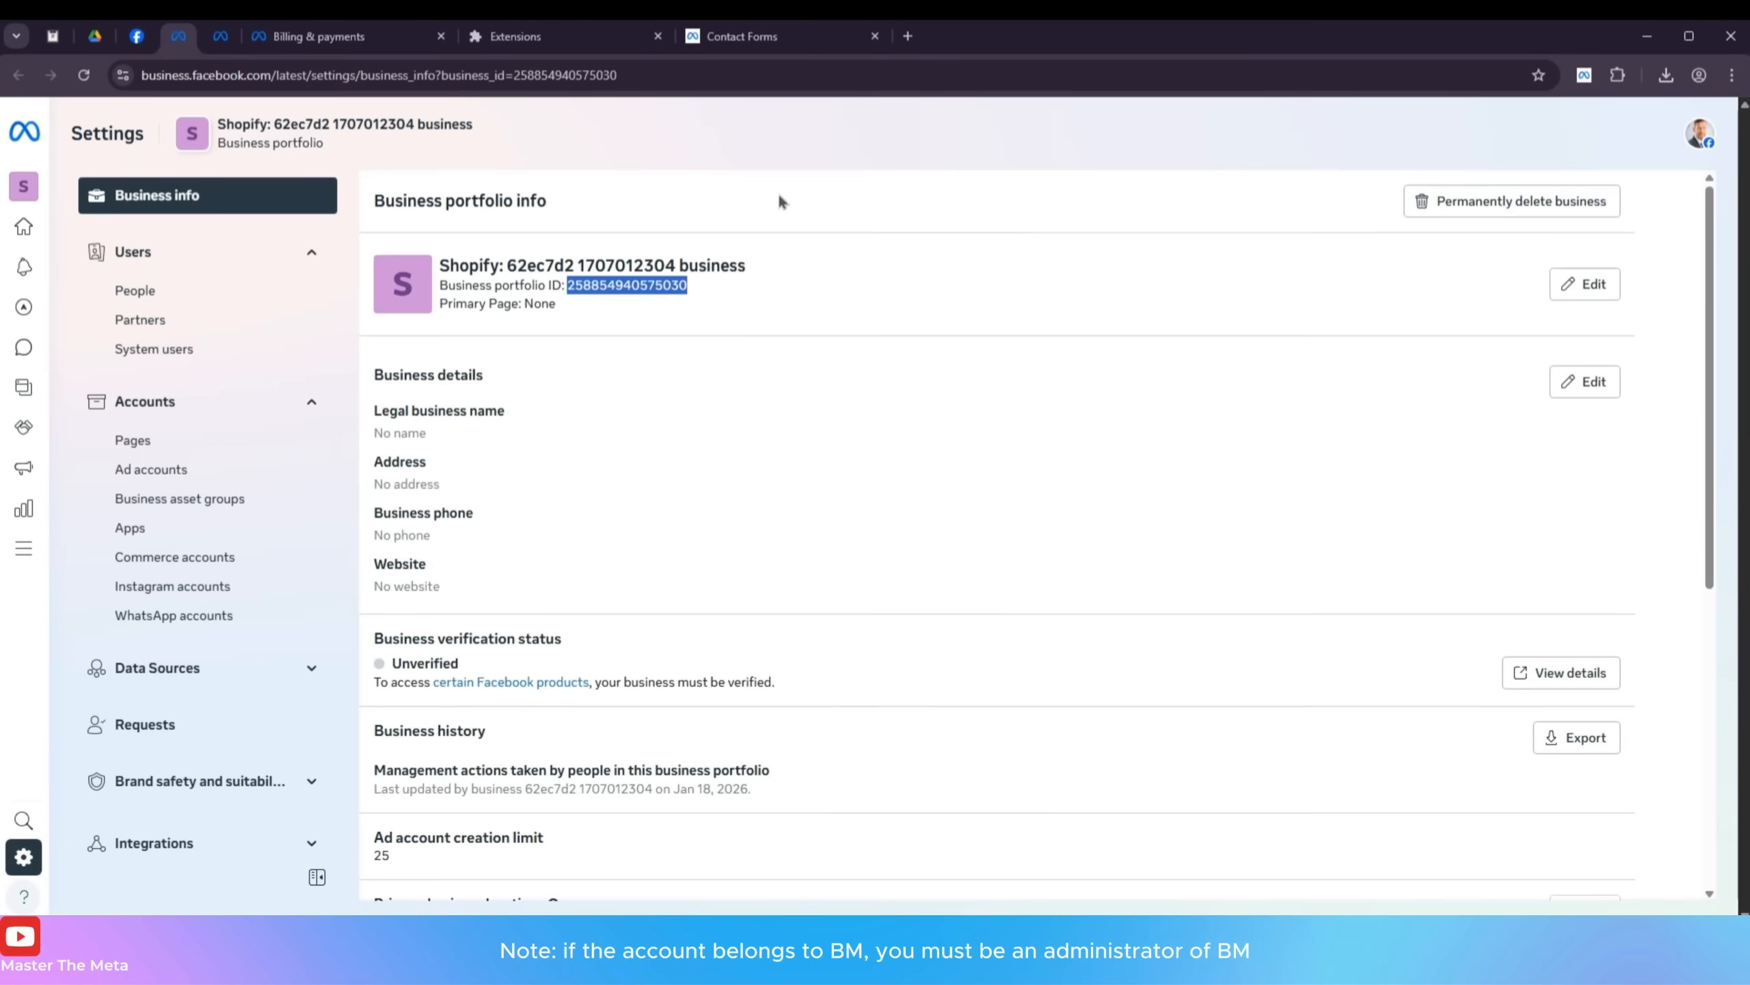
{"action": "left_click", "coordinate": [779, 37]}
{"action": "left_click", "coordinate": [701, 666]}
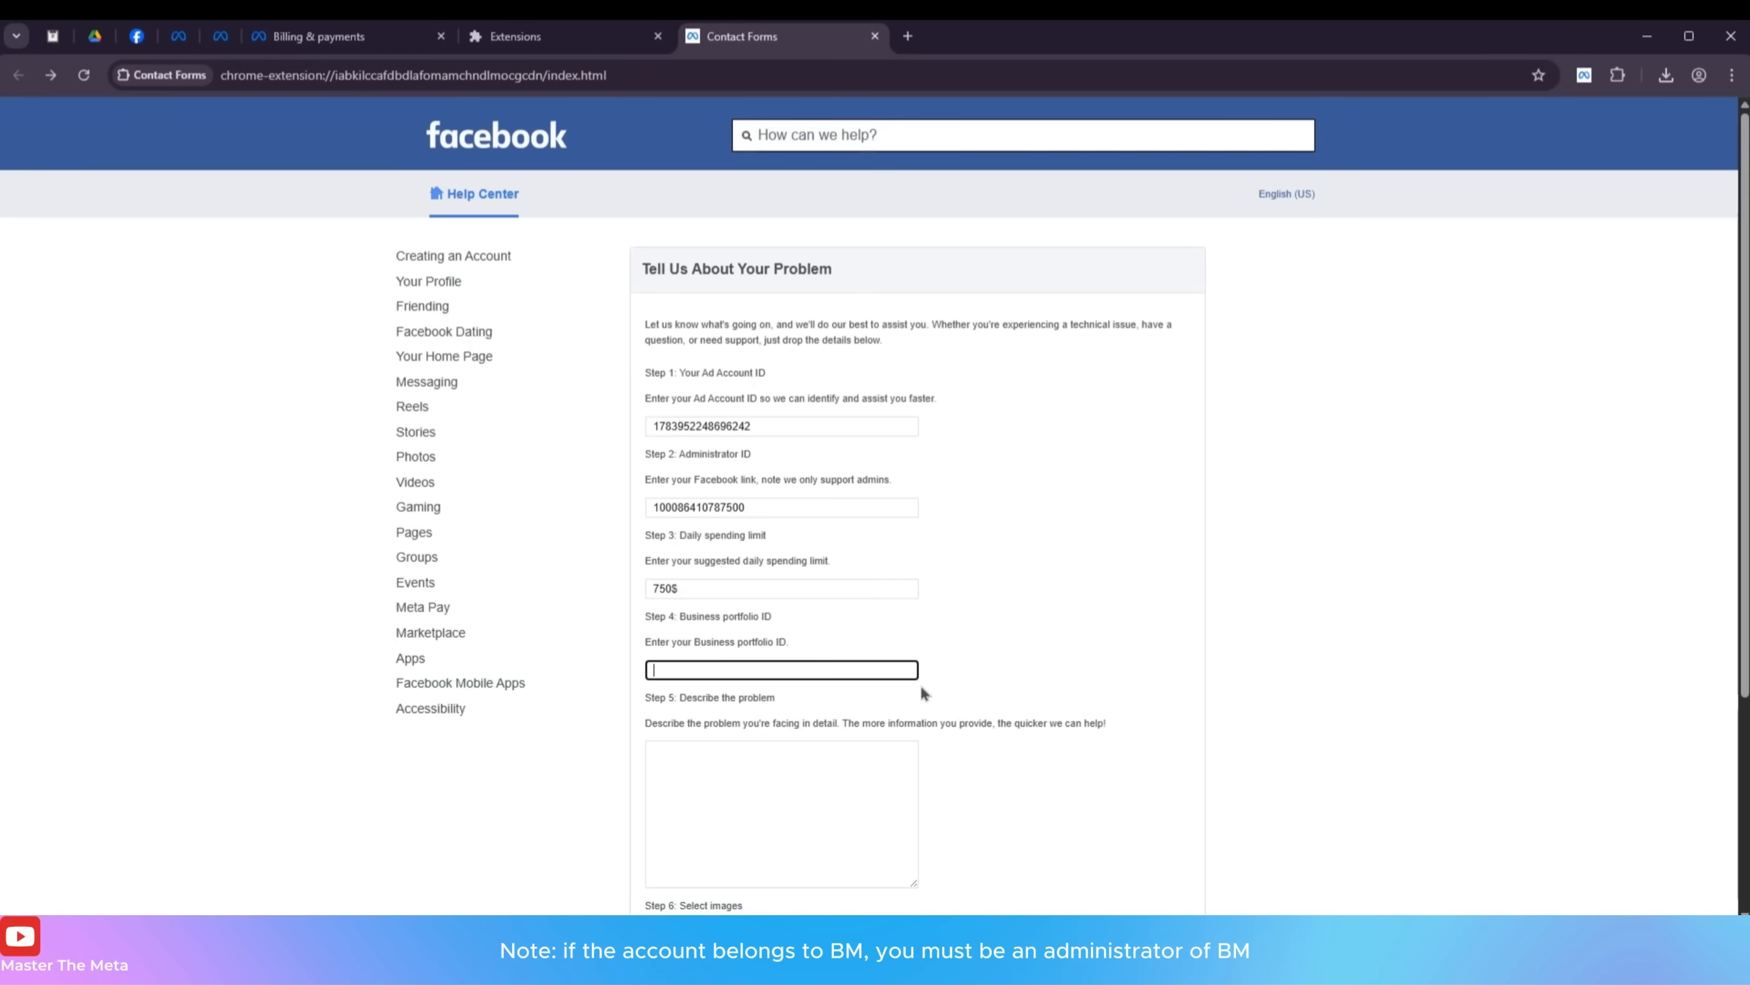
{"action": "key", "text": "ctrl+v"}
Copy the whole prepared support message from Notepad into the form's problem description and enlarge the text box to show it
{"action": "left_click", "coordinate": [53, 36]}
{"action": "key", "text": "ctrl+a"}
{"action": "key", "text": "ctrl+c"}
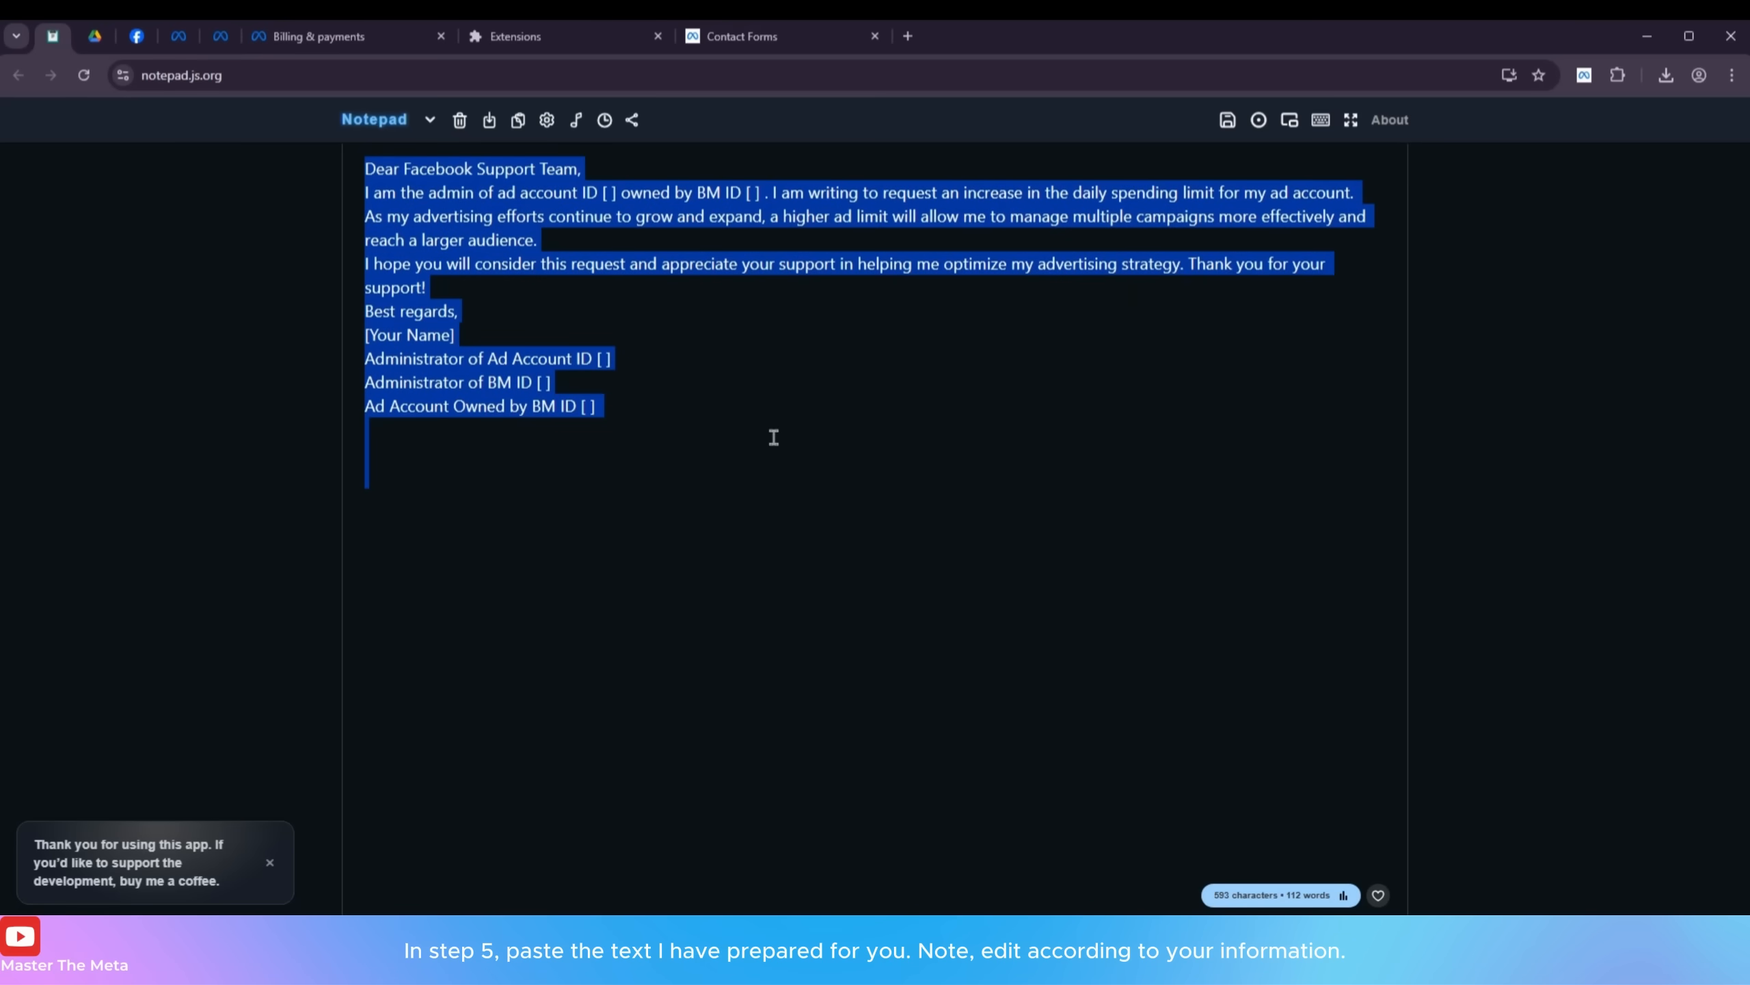
{"action": "left_click", "coordinate": [730, 43]}
{"action": "left_click", "coordinate": [750, 770]}
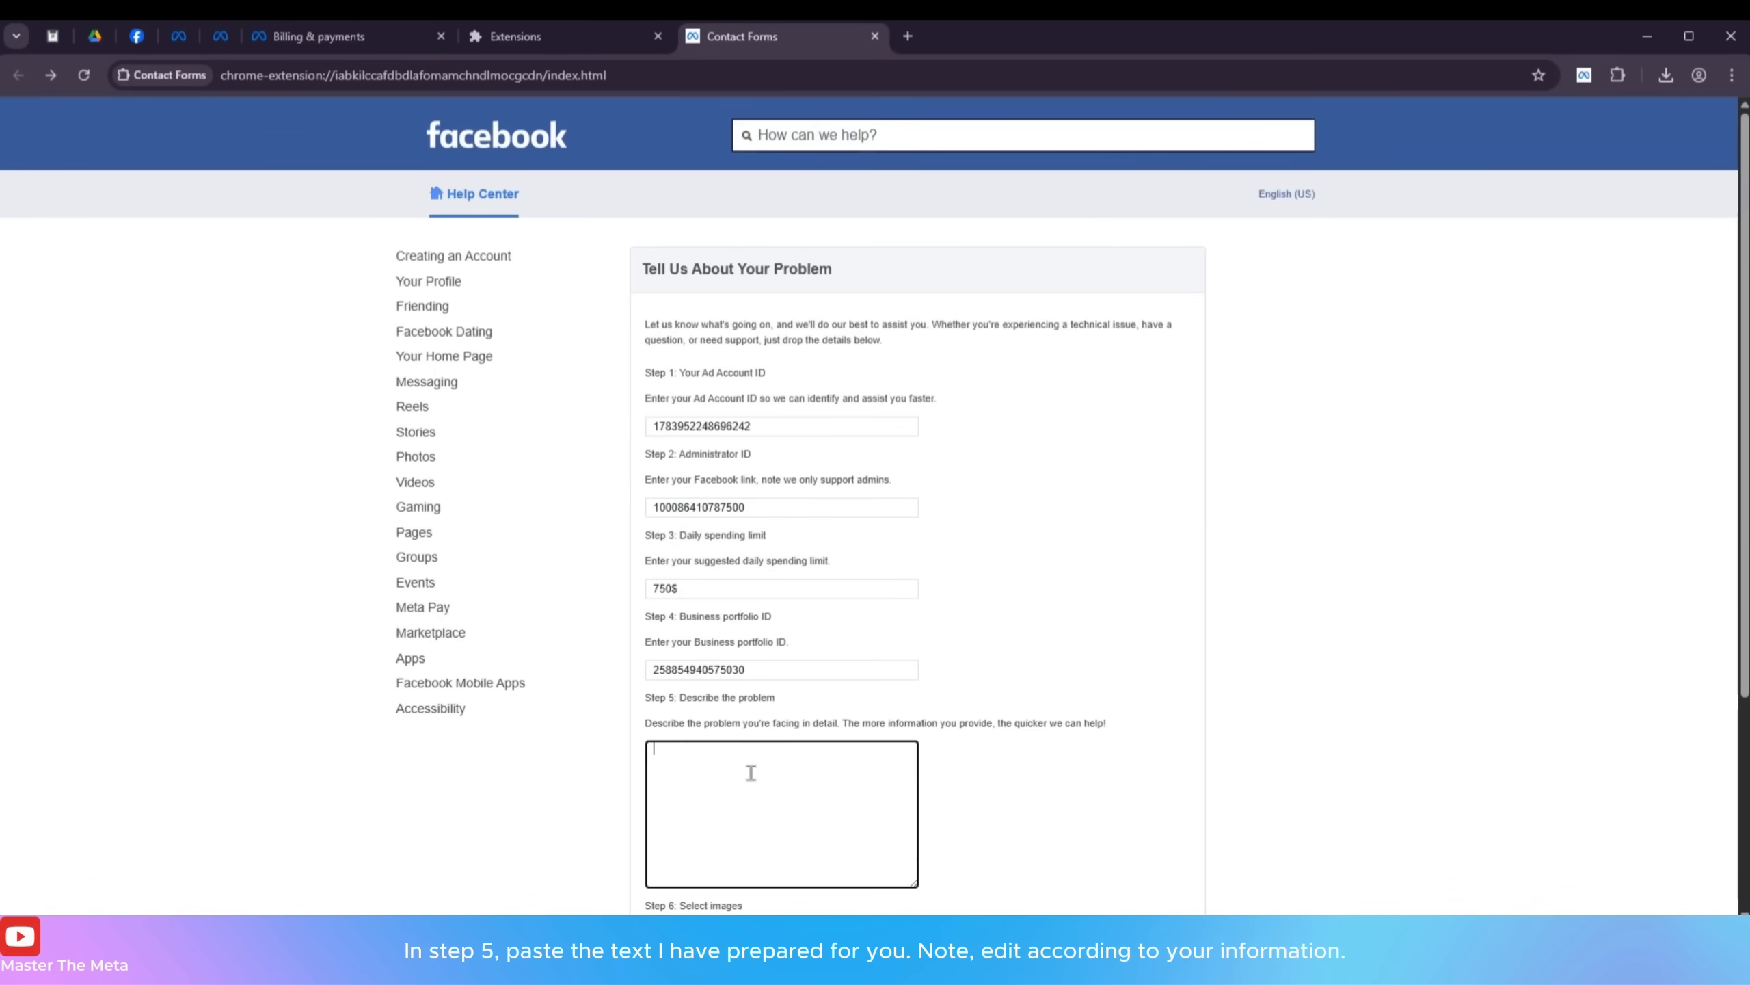
{"action": "key", "text": "ctrl+v"}
{"action": "left_click_drag", "start_coordinate": [913, 882], "coordinate": [1316, 910]}
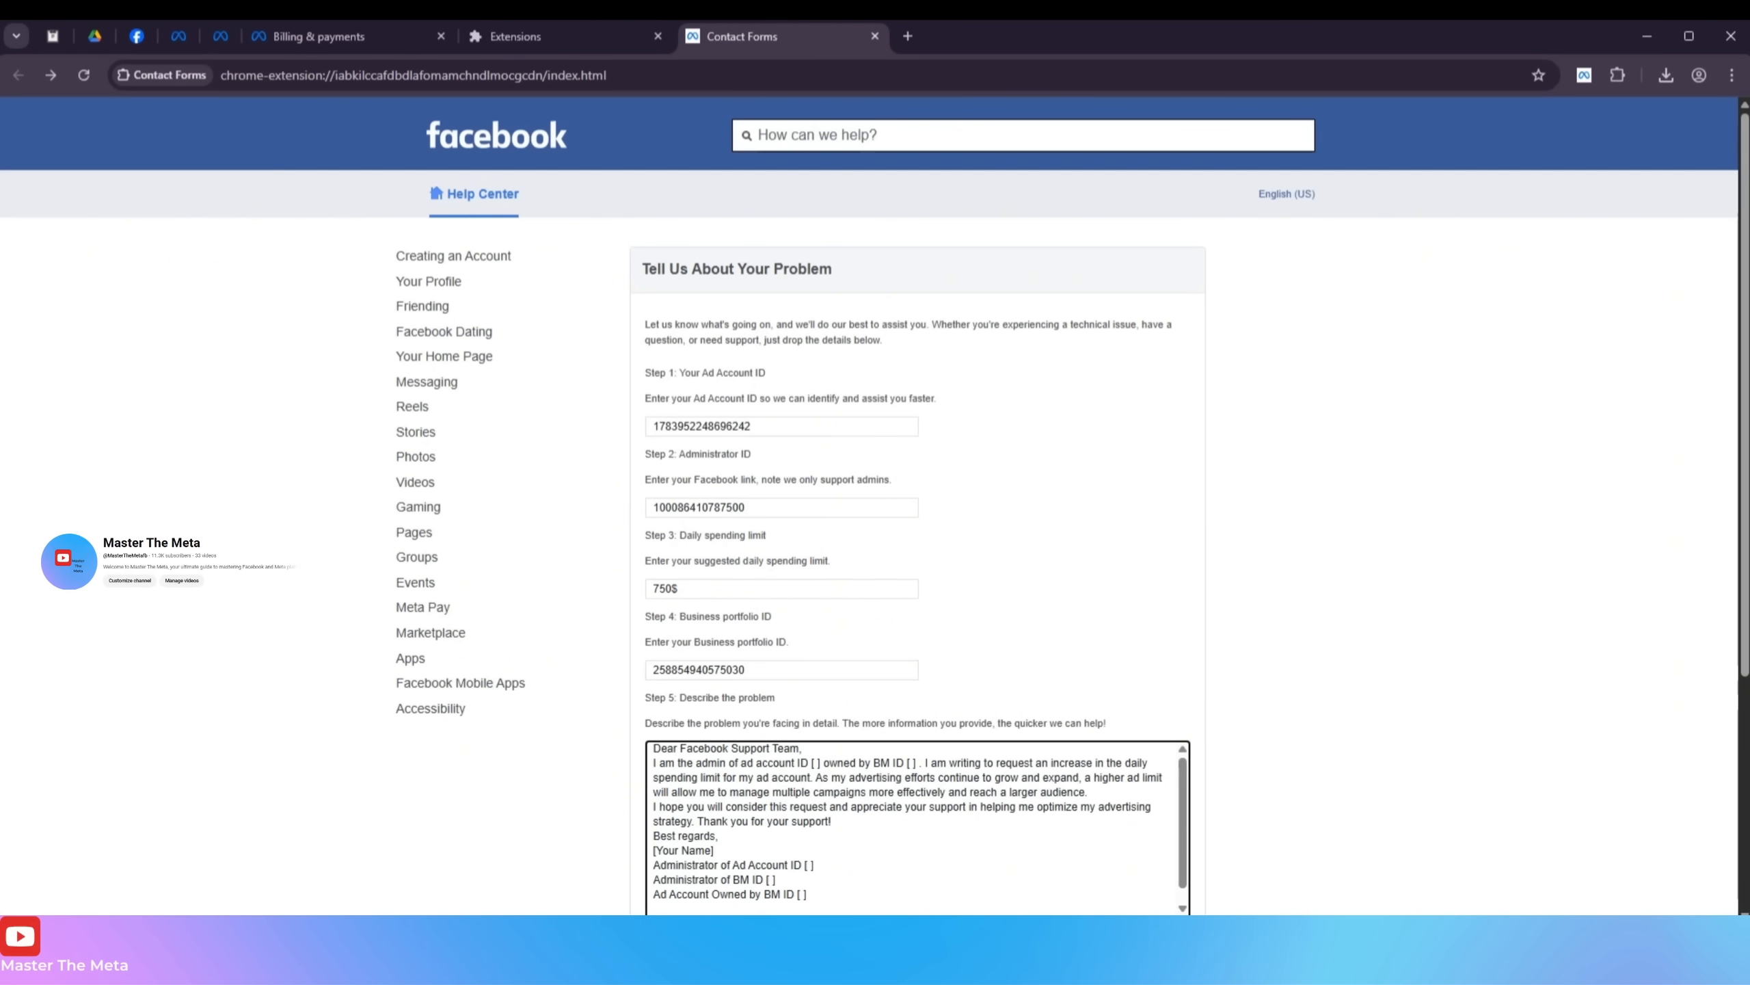
Copy the form's ad account ID into both ad account ID placeholders of the message, in the opening sentence and the signature
{"action": "double_click", "coordinate": [675, 670]}
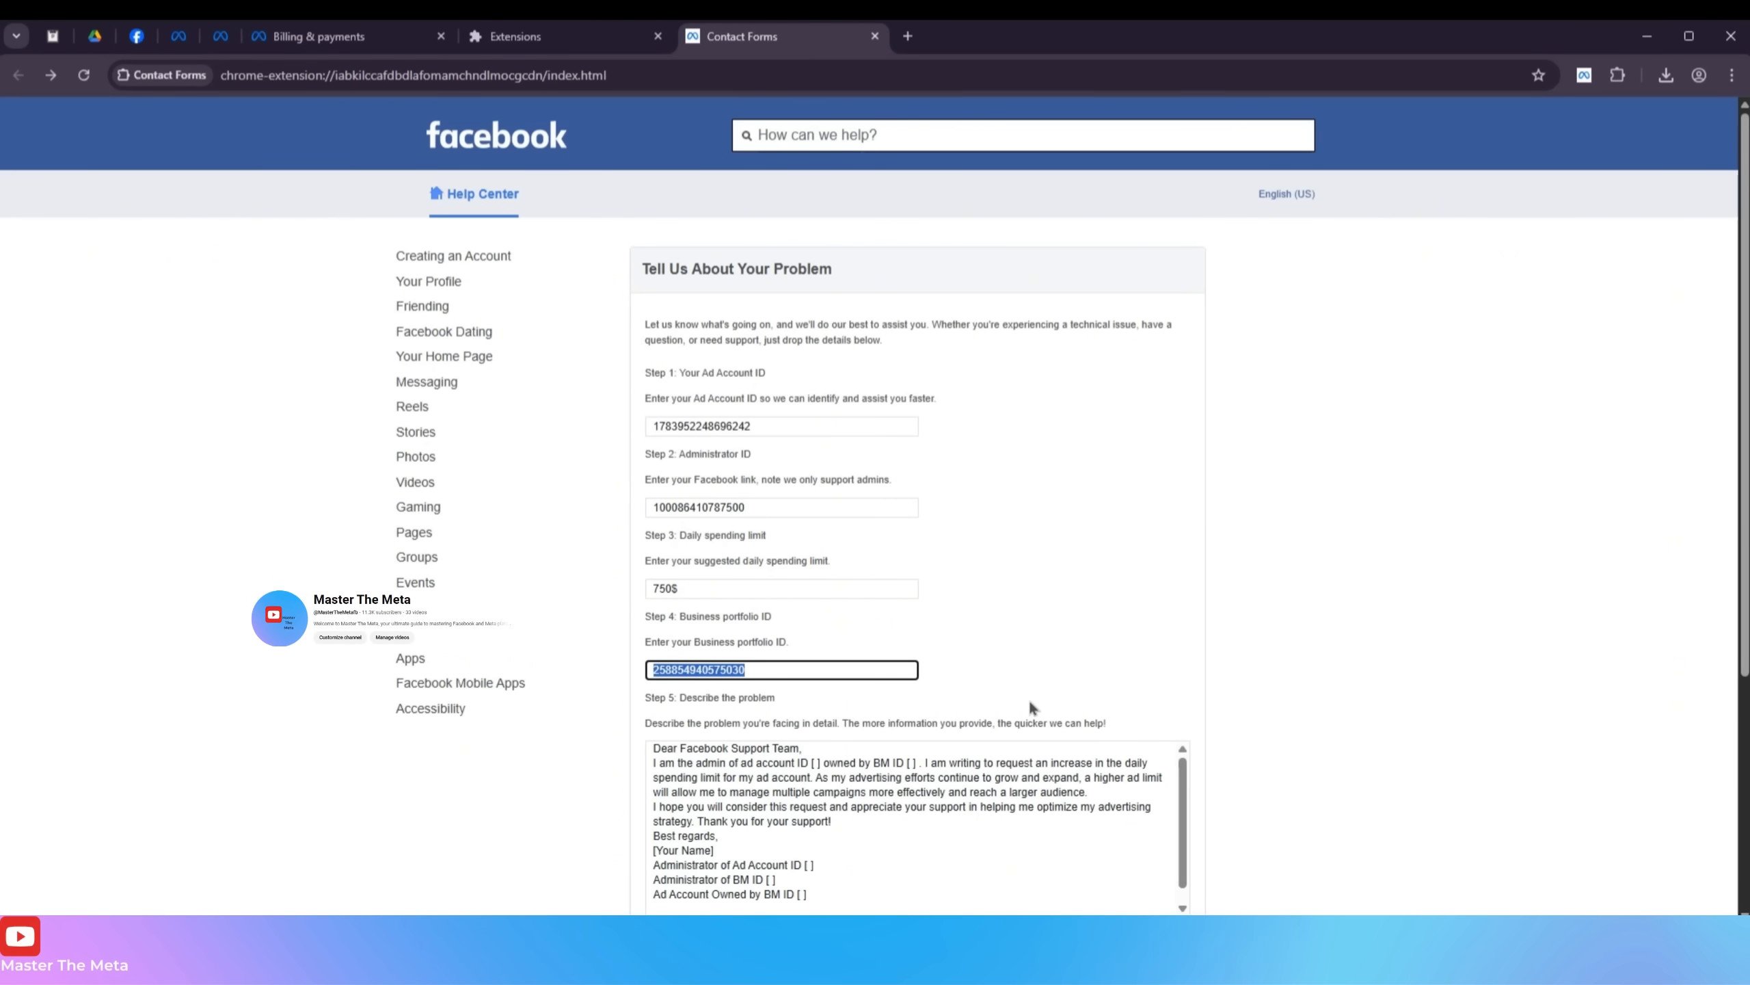
{"action": "double_click", "coordinate": [748, 426]}
{"action": "key", "text": "ctrl+c"}
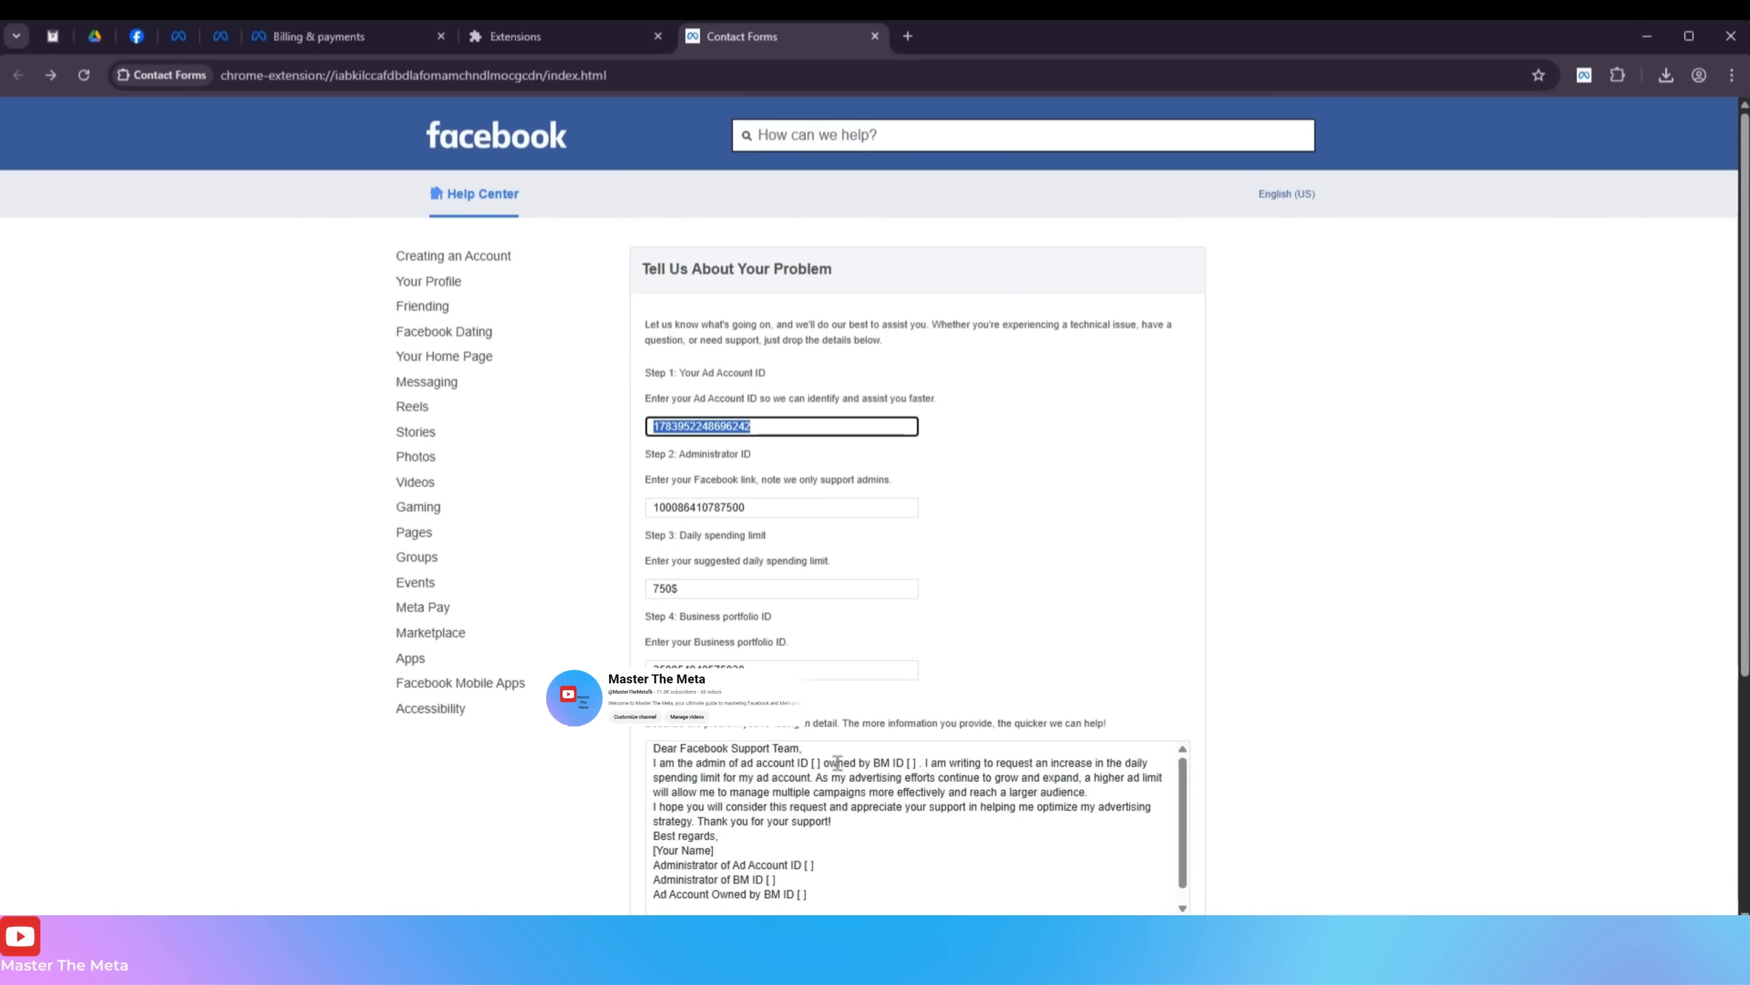
{"action": "left_click", "coordinate": [816, 763]}
{"action": "key", "text": "ctrl+v"}
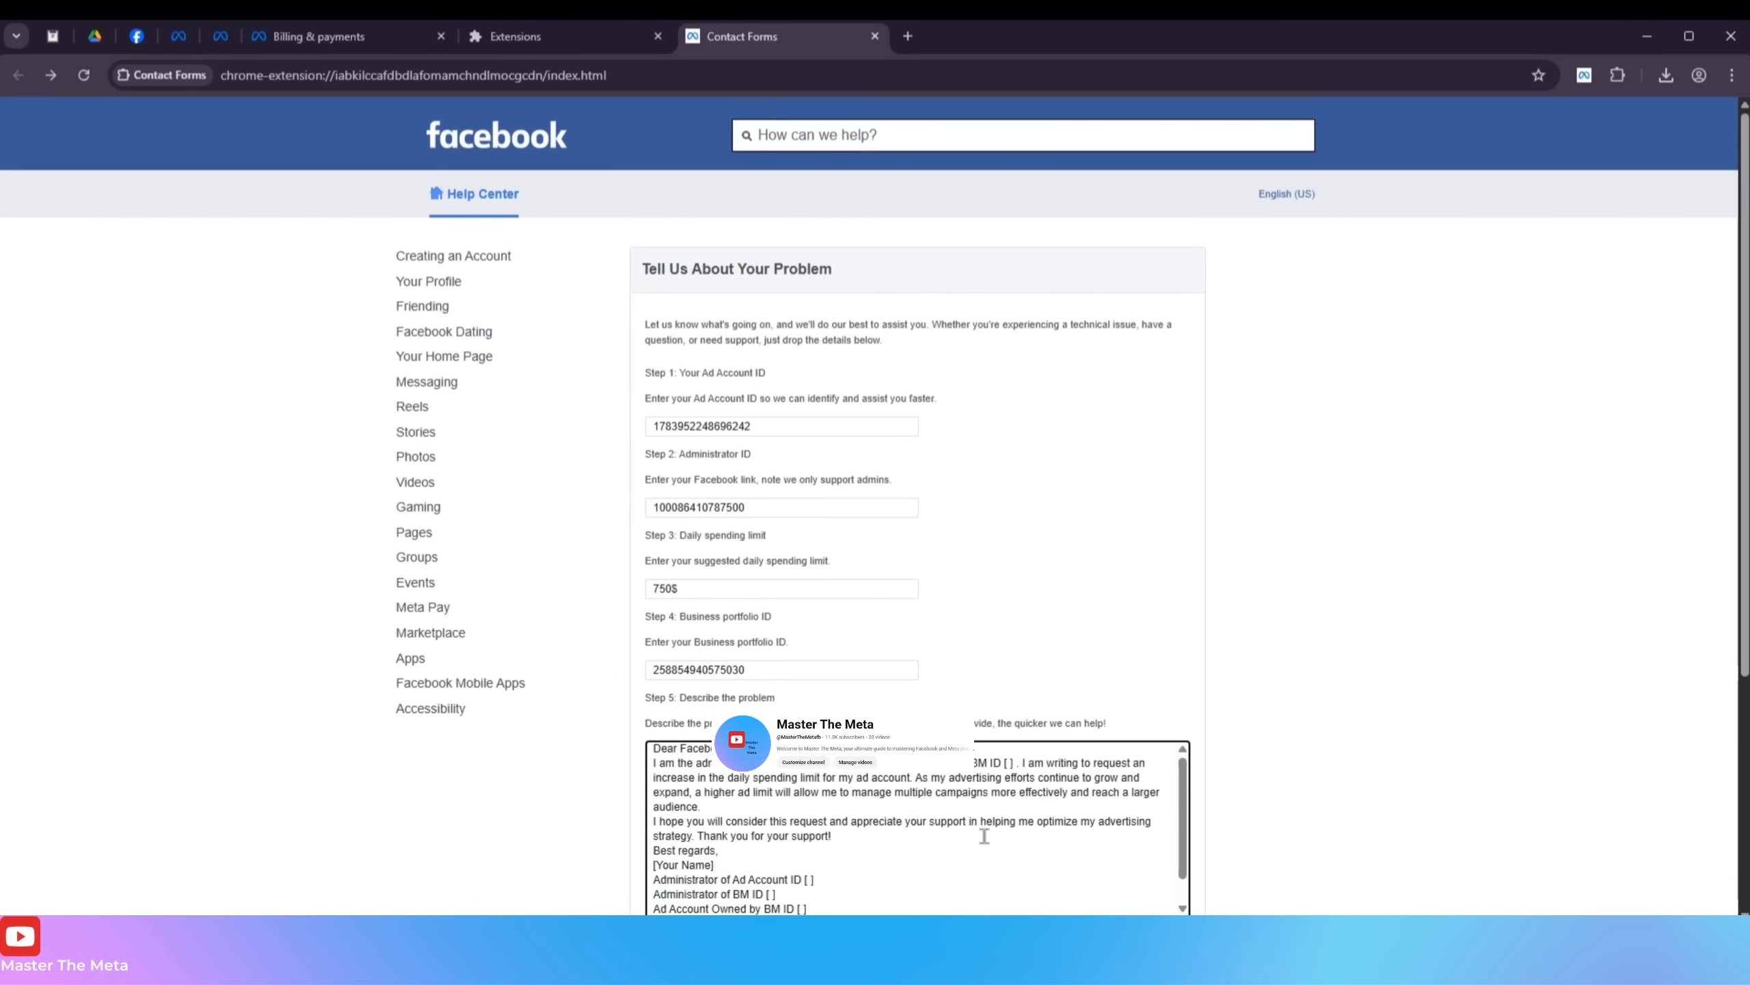
{"action": "left_click", "coordinate": [813, 880]}
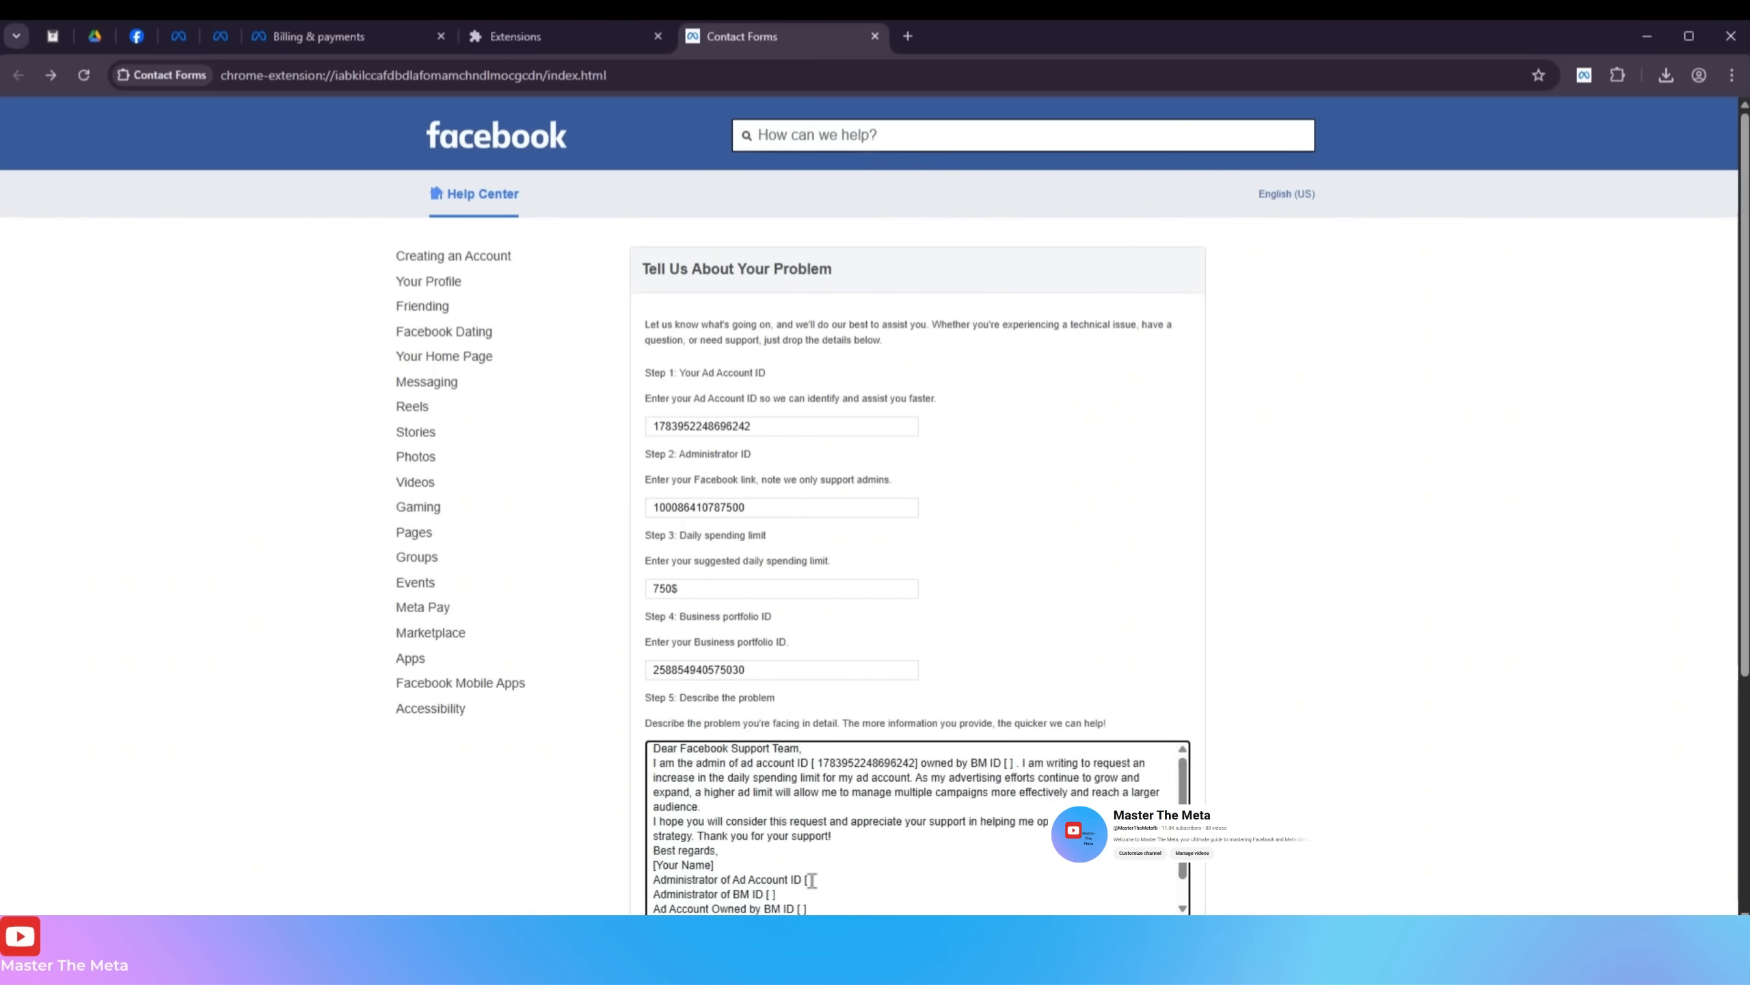
{"action": "key", "text": "ctrl+v"}
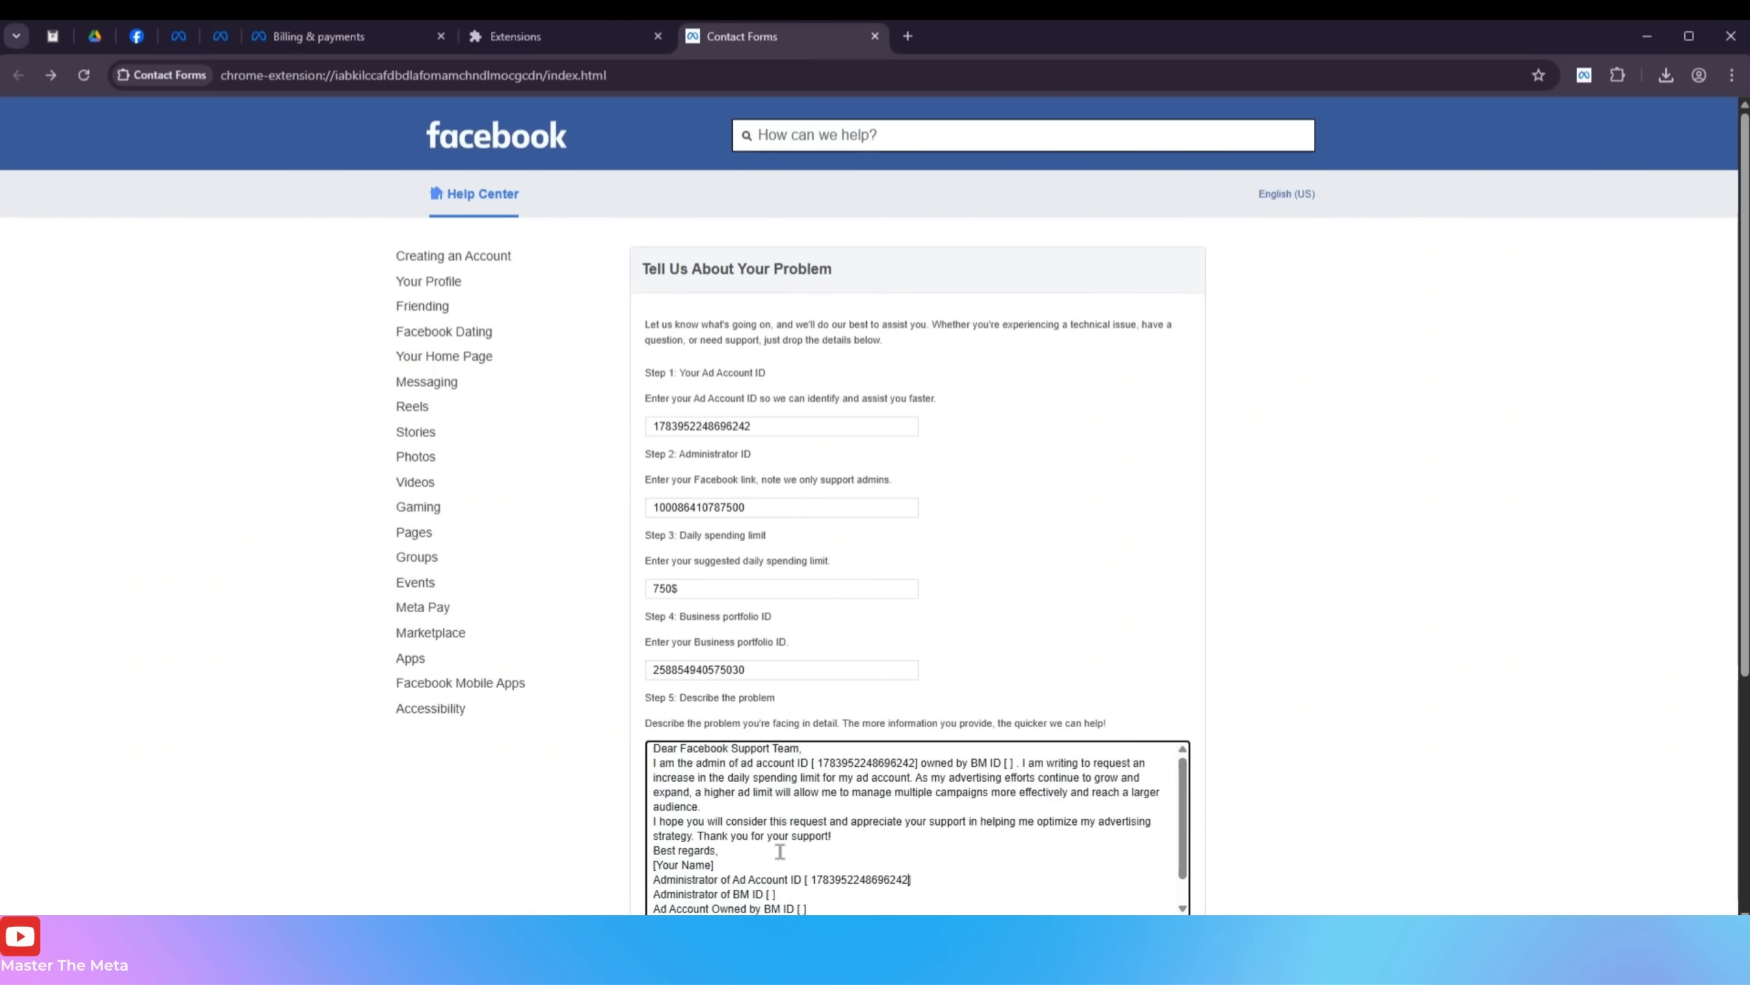
Copy the form's Business portfolio ID into all three BM ID placeholders of the message, in the opening sentence and the signature
{"action": "double_click", "coordinate": [720, 672]}
{"action": "key", "text": "ctrl+c"}
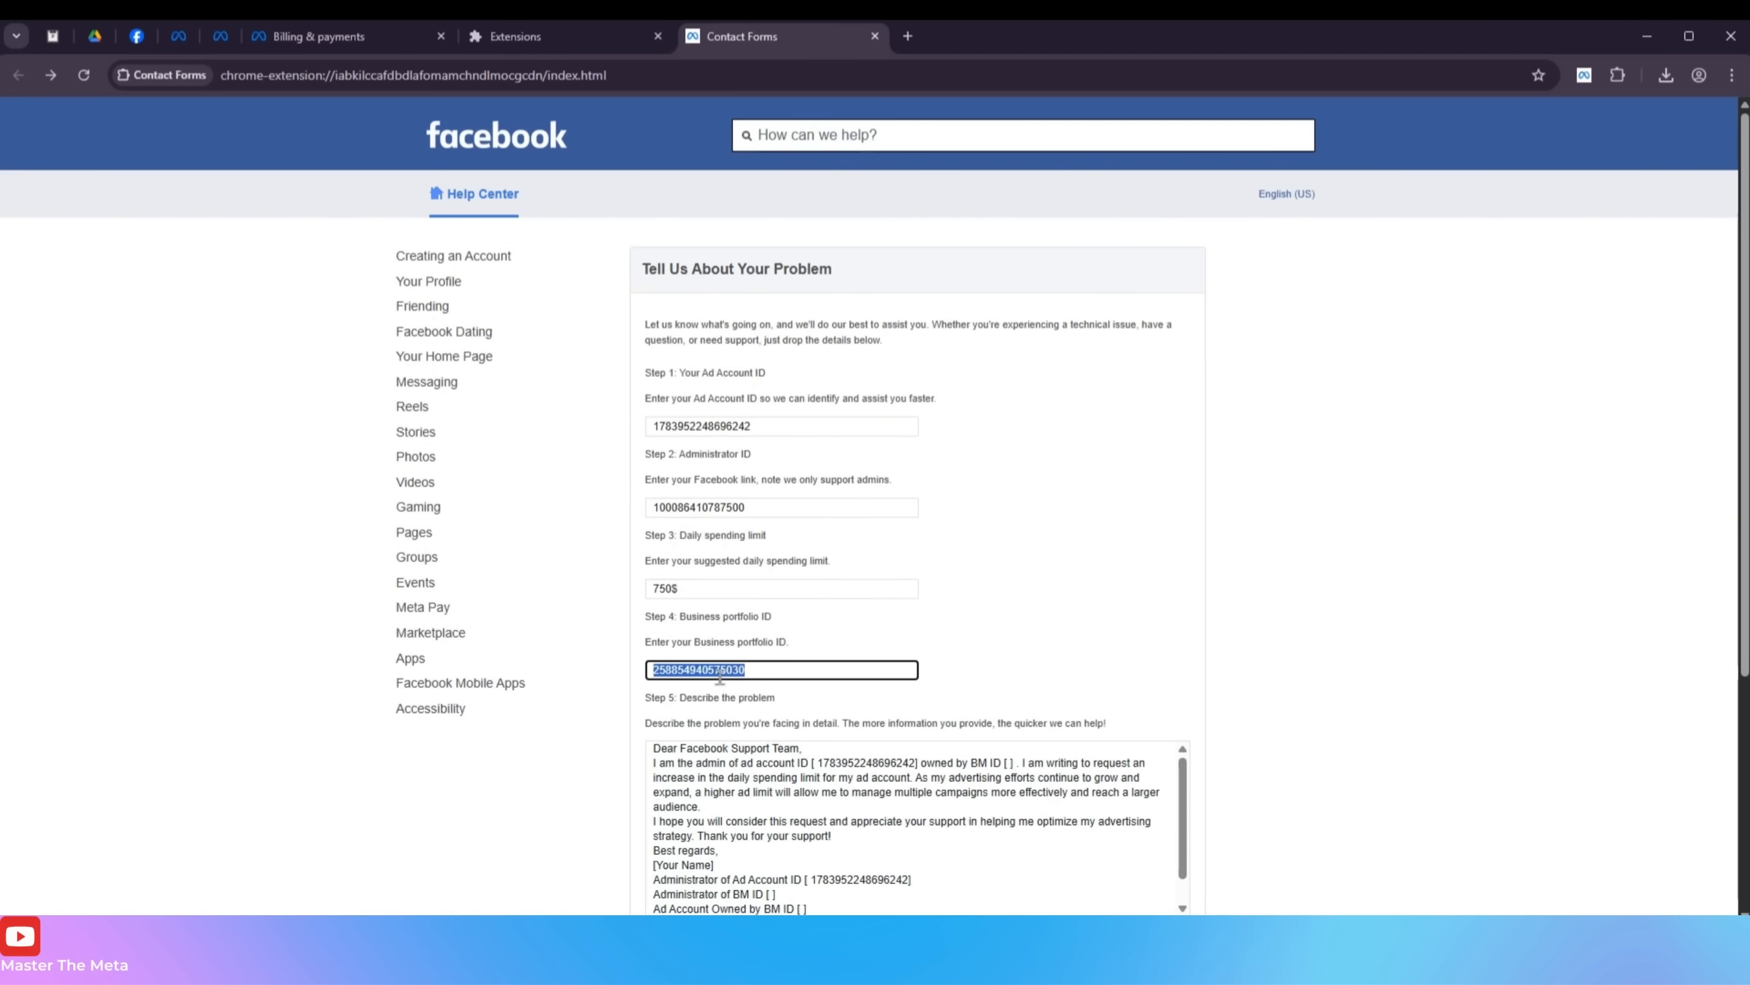
{"action": "left_click", "coordinate": [1008, 765]}
{"action": "key", "text": "ctrl+v"}
{"action": "scroll", "coordinate": [797, 886], "scroll_direction": "down", "scroll_amount": 1}
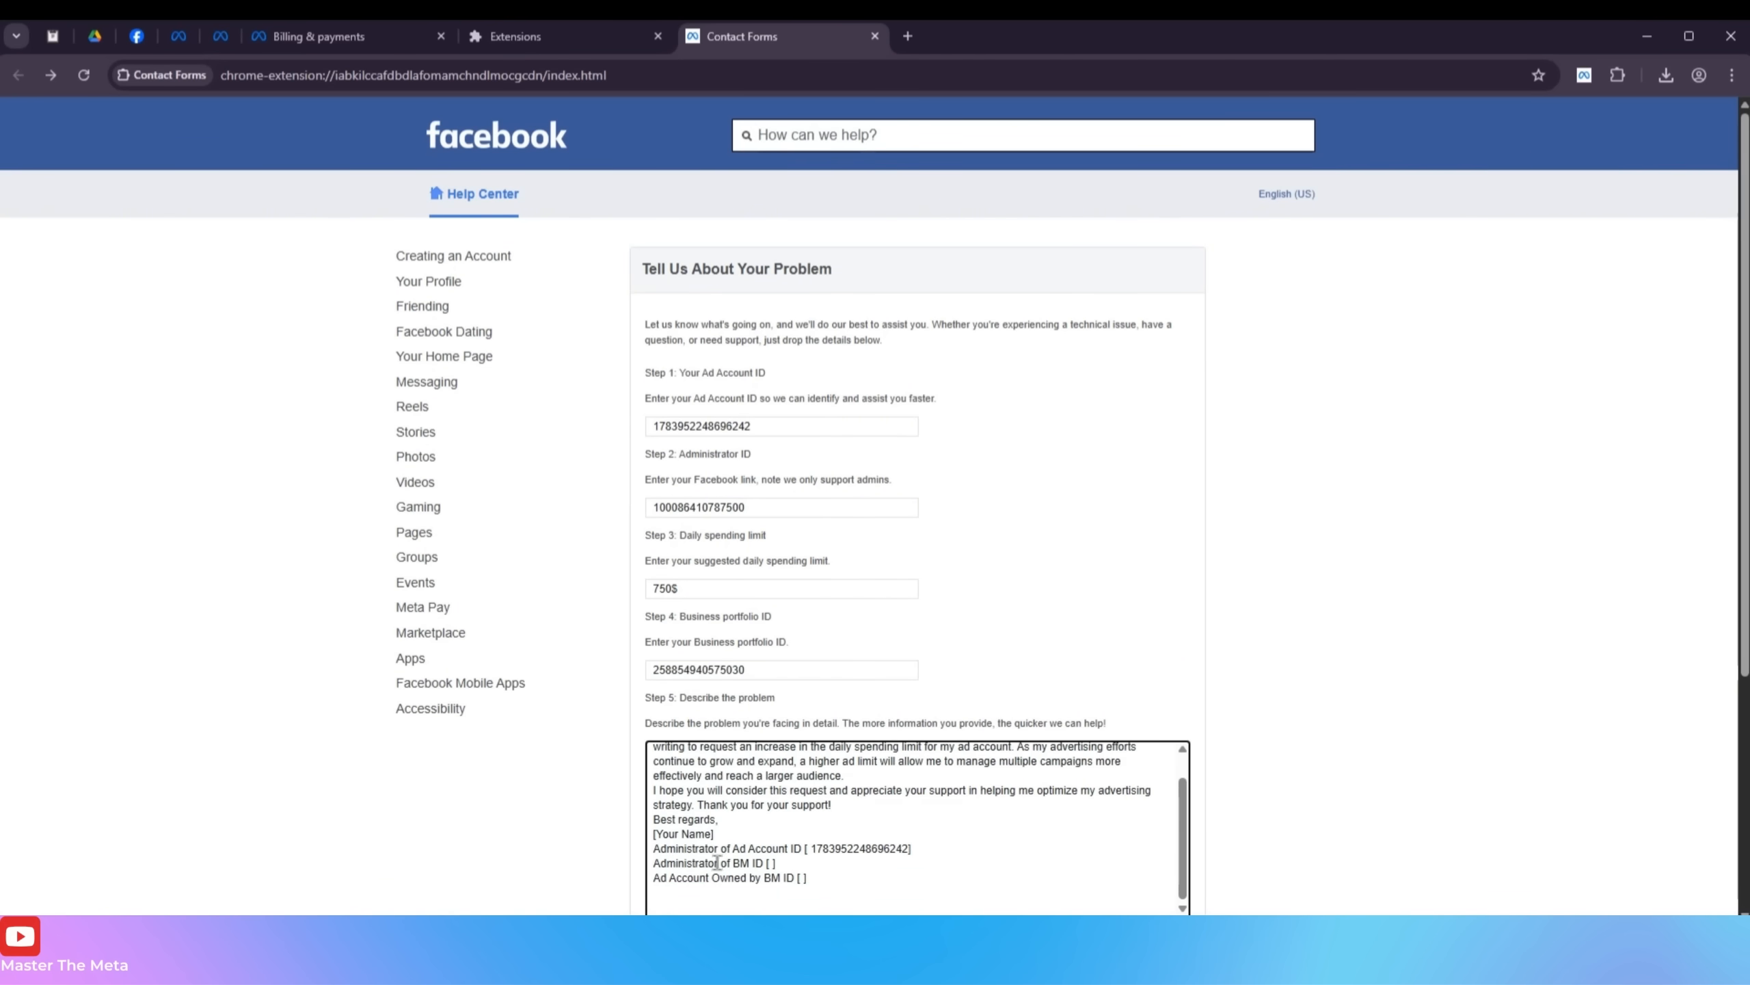
{"action": "scroll", "coordinate": [1055, 810], "scroll_direction": "up", "scroll_amount": 1}
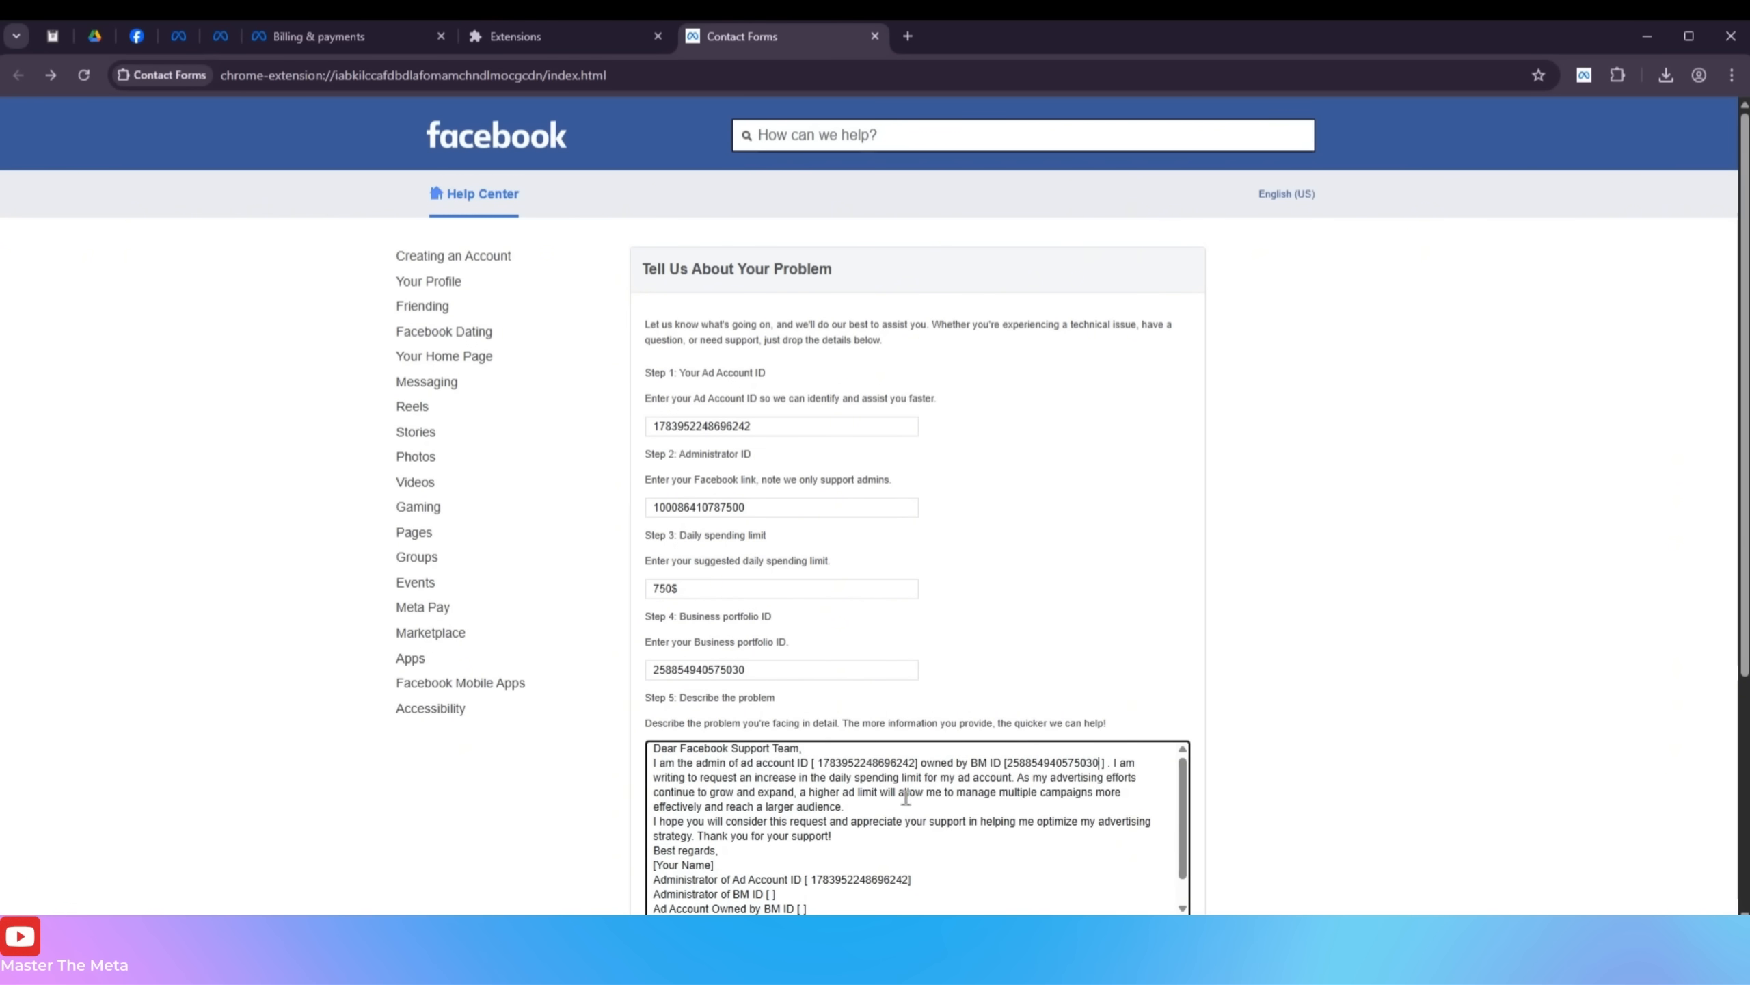
{"action": "scroll", "coordinate": [888, 814], "scroll_direction": "down", "scroll_amount": 1}
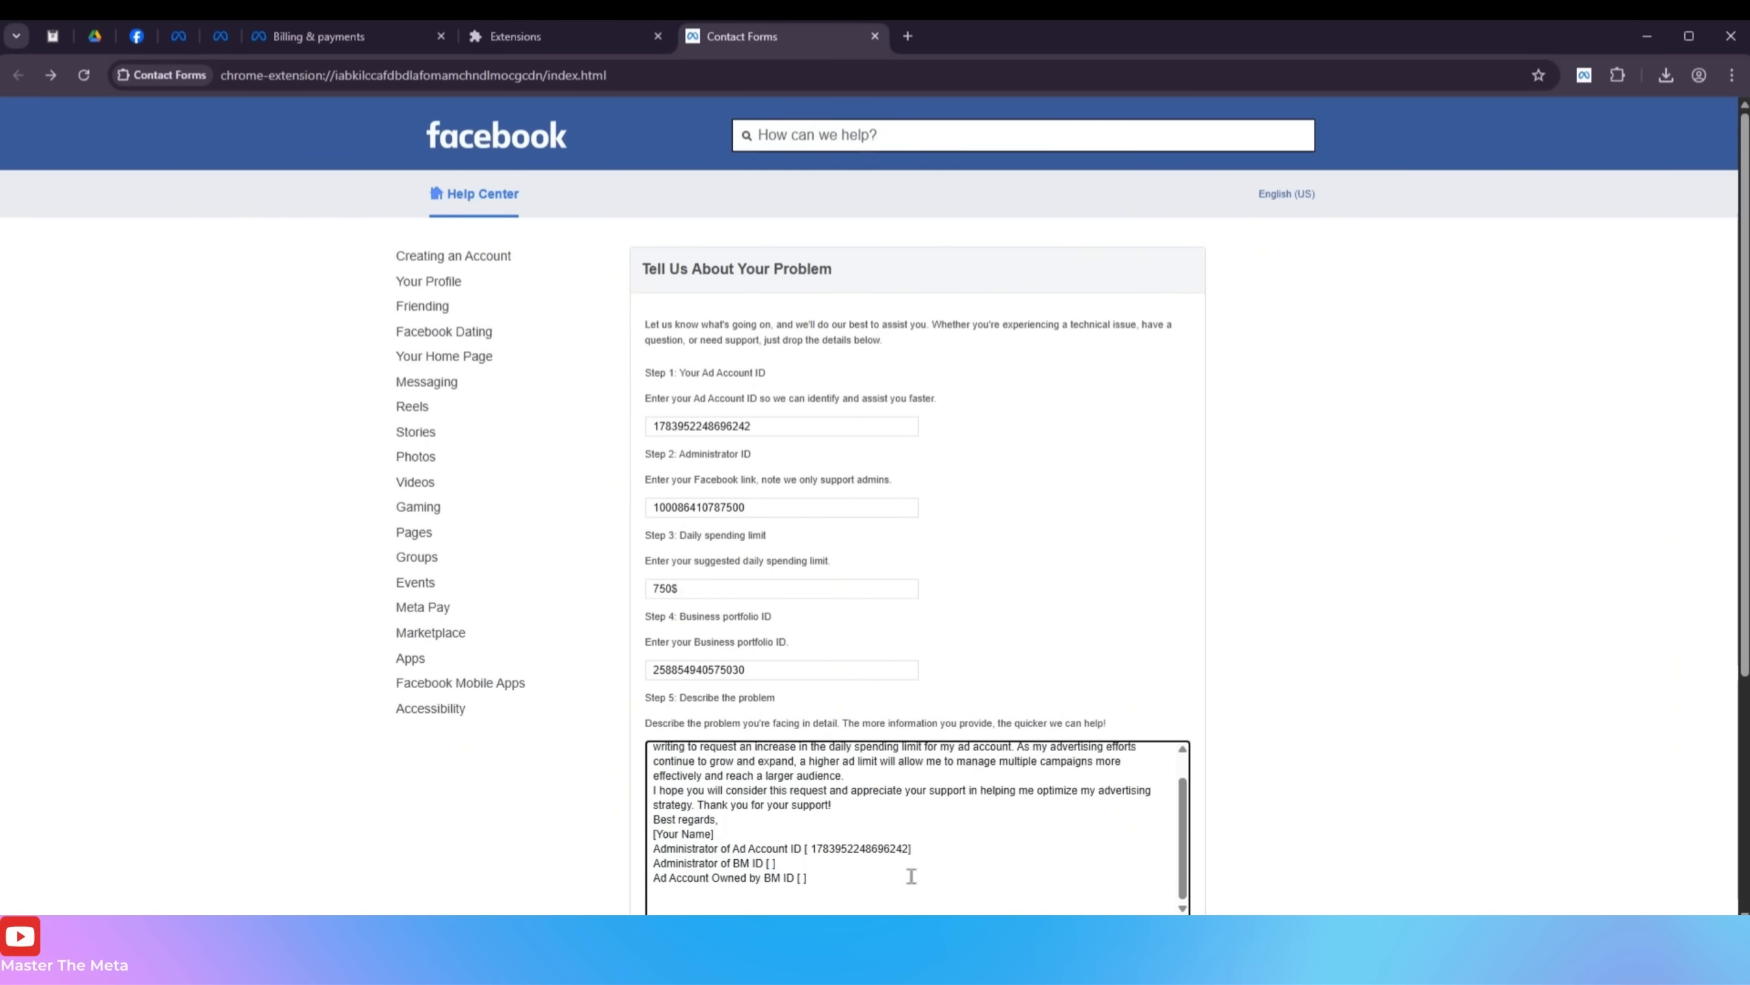
{"action": "scroll", "coordinate": [1030, 828], "scroll_direction": "up", "scroll_amount": 1}
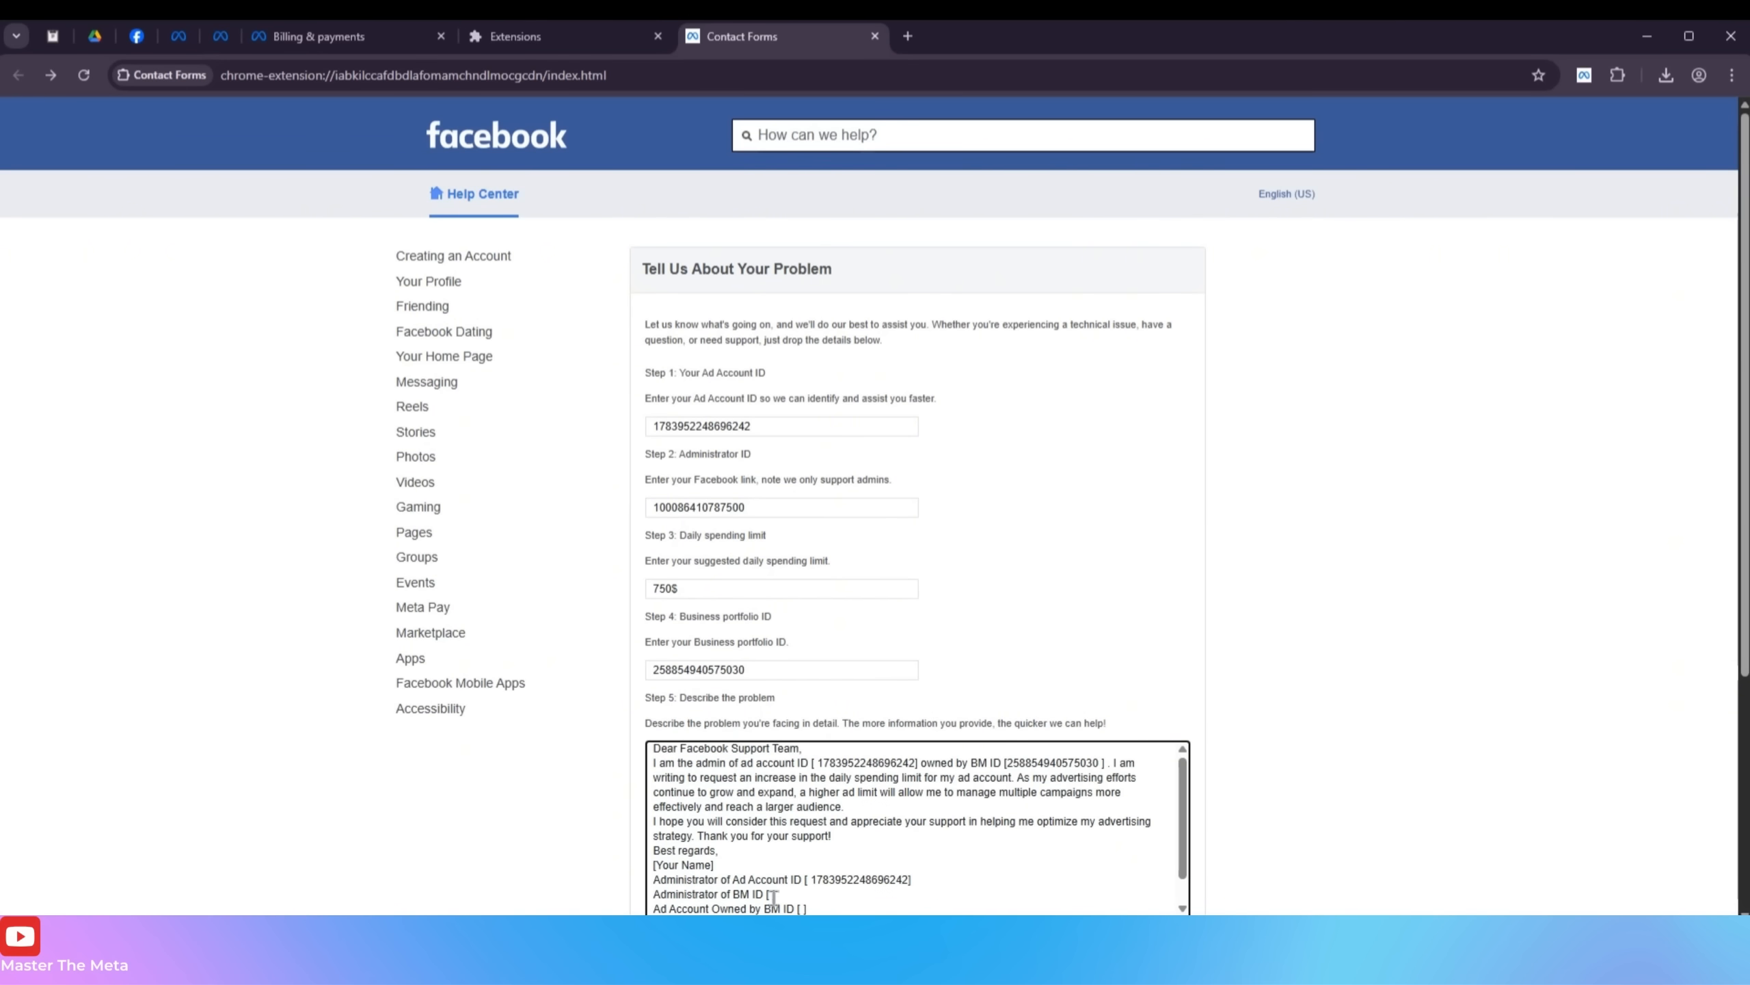
{"action": "key", "text": "ctrl+v"}
{"action": "key", "text": "ctrl+v"}
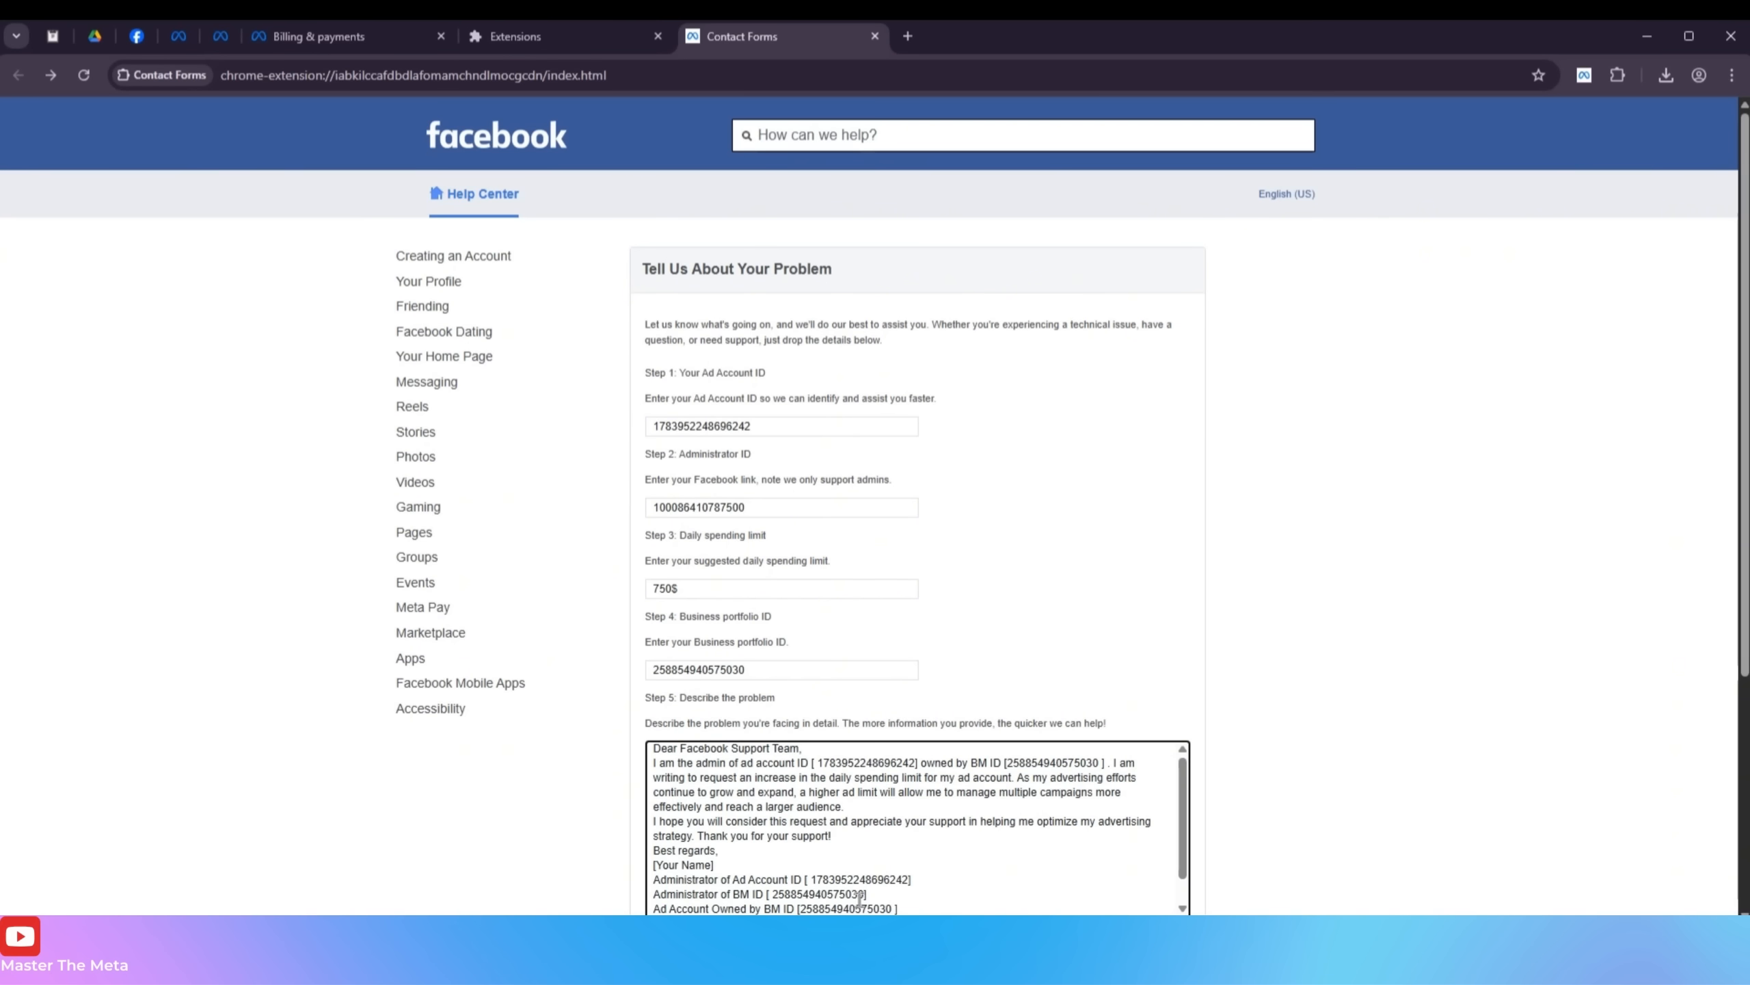
{"action": "scroll", "coordinate": [1055, 824], "scroll_direction": "down", "scroll_amount": 1}
{"action": "scroll", "coordinate": [930, 868], "scroll_direction": "up", "scroll_amount": 1}
Copy the profile name from Accounts Center into the message signature, replacing the Your Name placeholder
{"action": "left_click", "coordinate": [136, 35]}
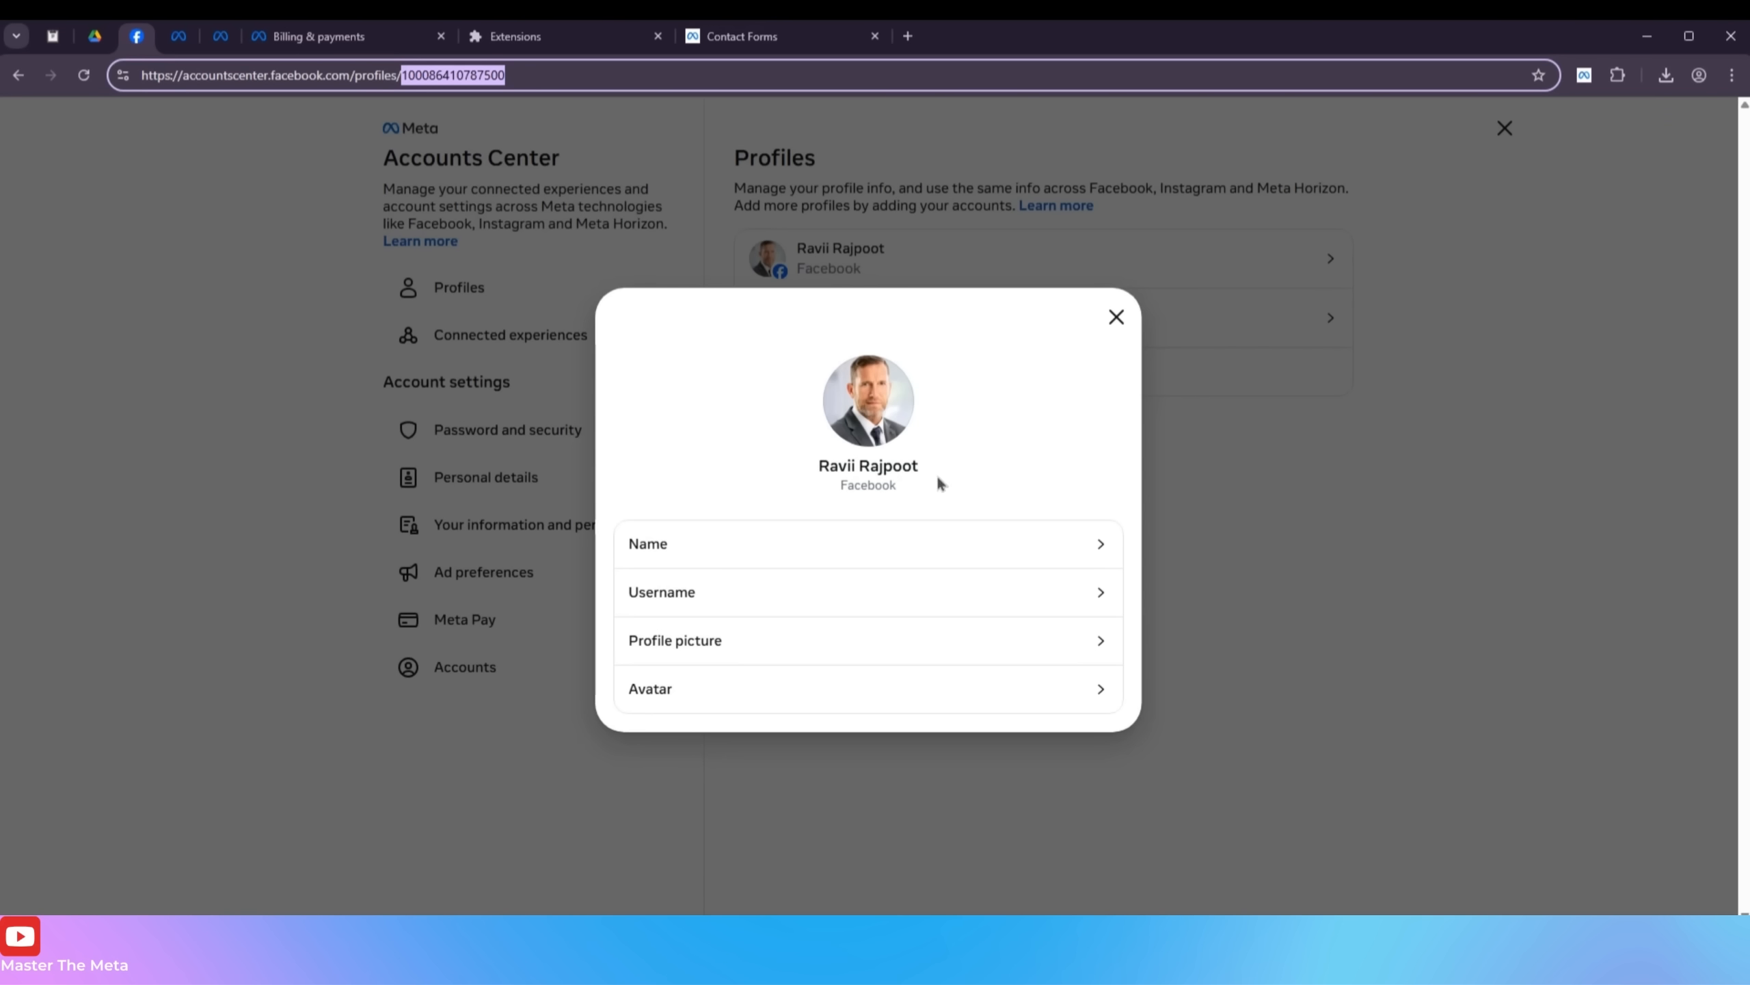
{"action": "left_click_drag", "start_coordinate": [916, 464], "coordinate": [1020, 375]}
{"action": "key", "text": "ctrl+c"}
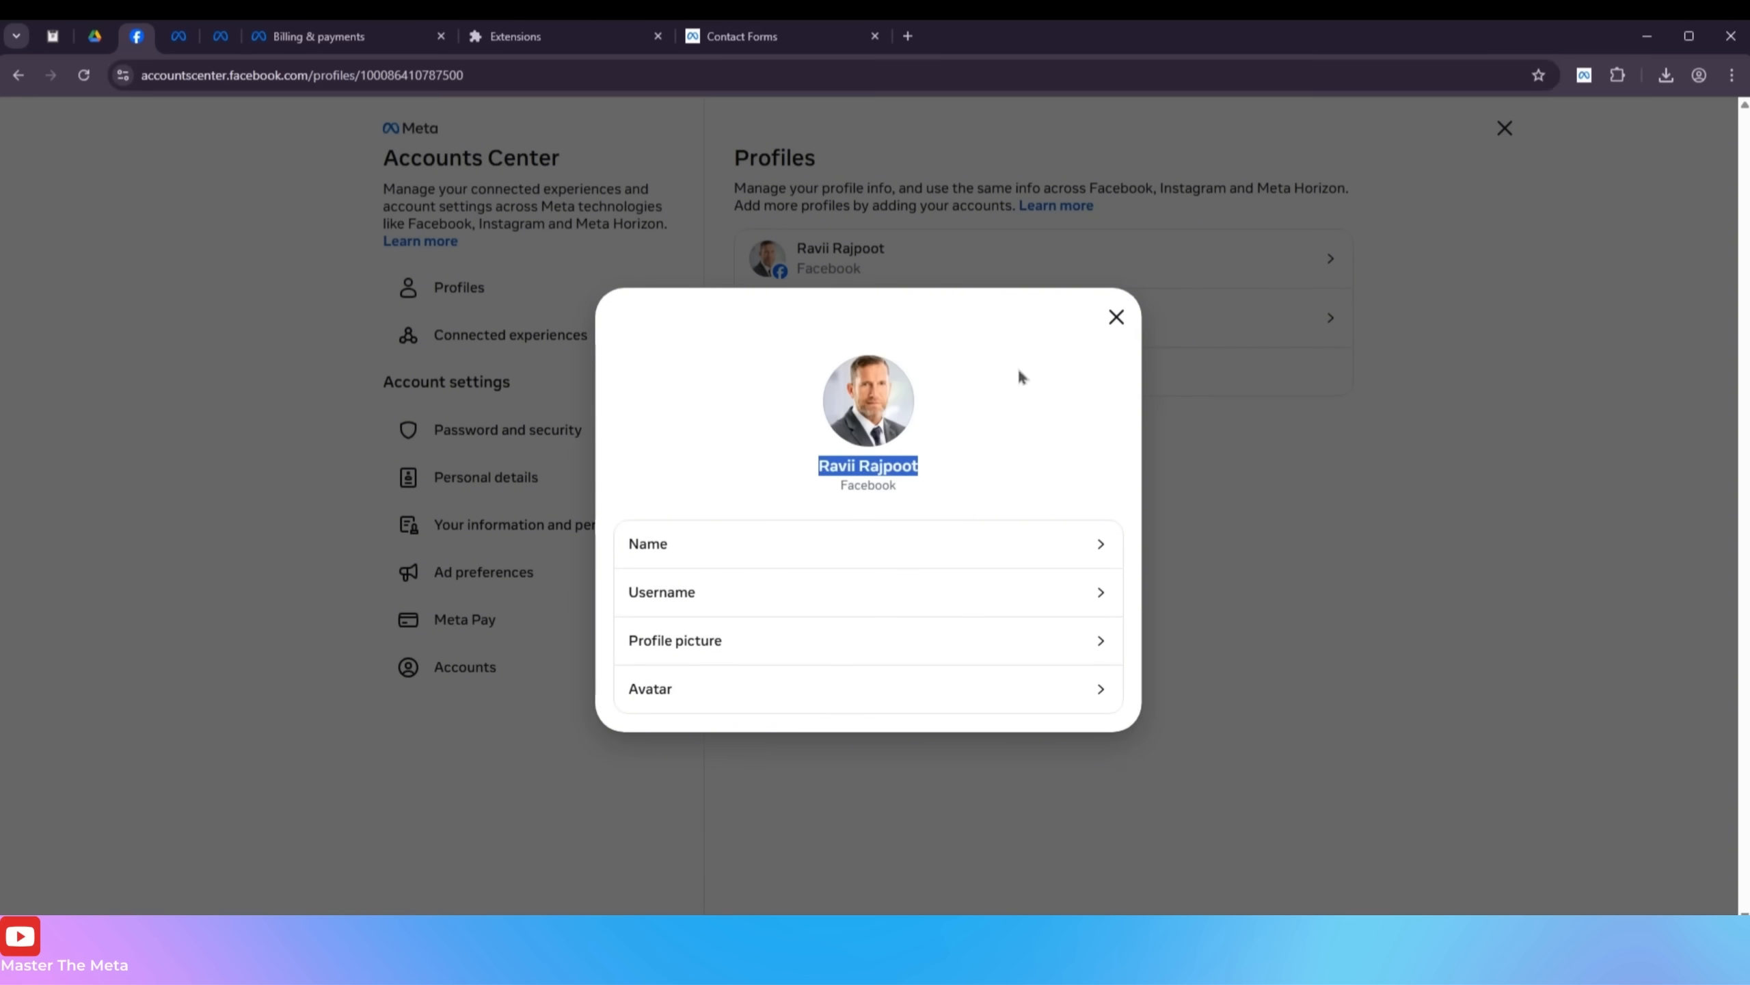
{"action": "left_click", "coordinate": [812, 38]}
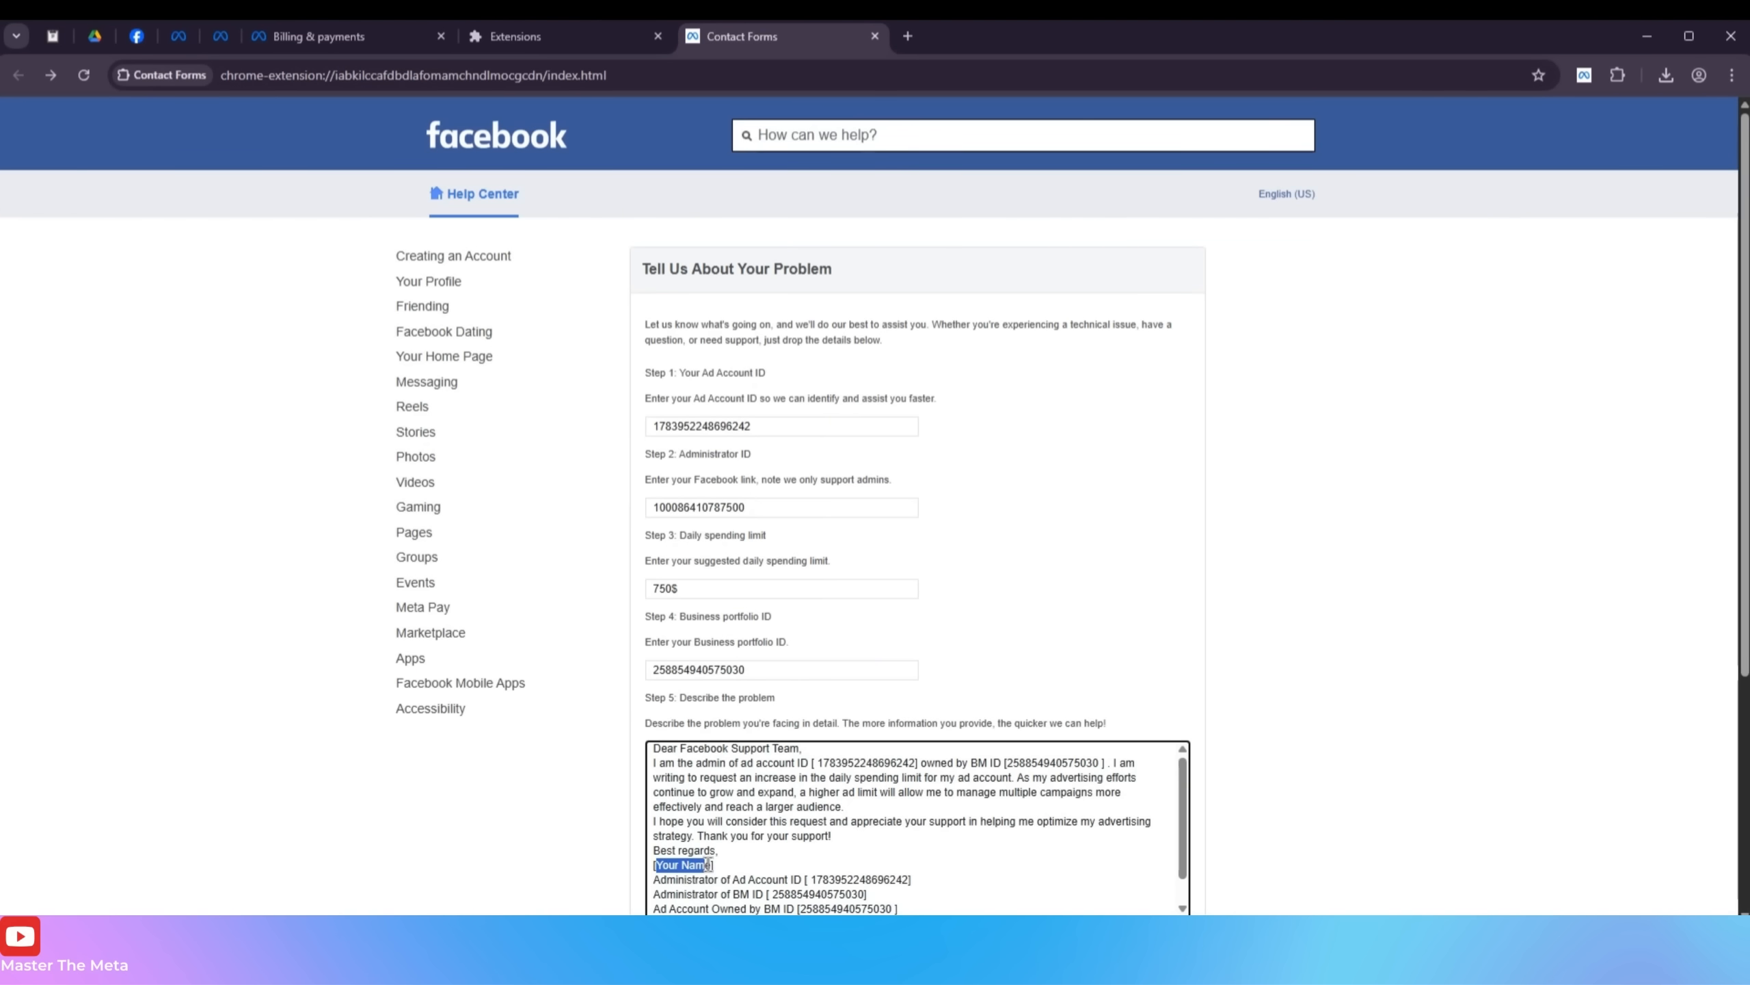
{"action": "key", "text": "ctrl+v"}
{"action": "key", "text": "BackSpace"}
{"action": "scroll", "coordinate": [1300, 362], "scroll_direction": "down", "scroll_amount": 3}
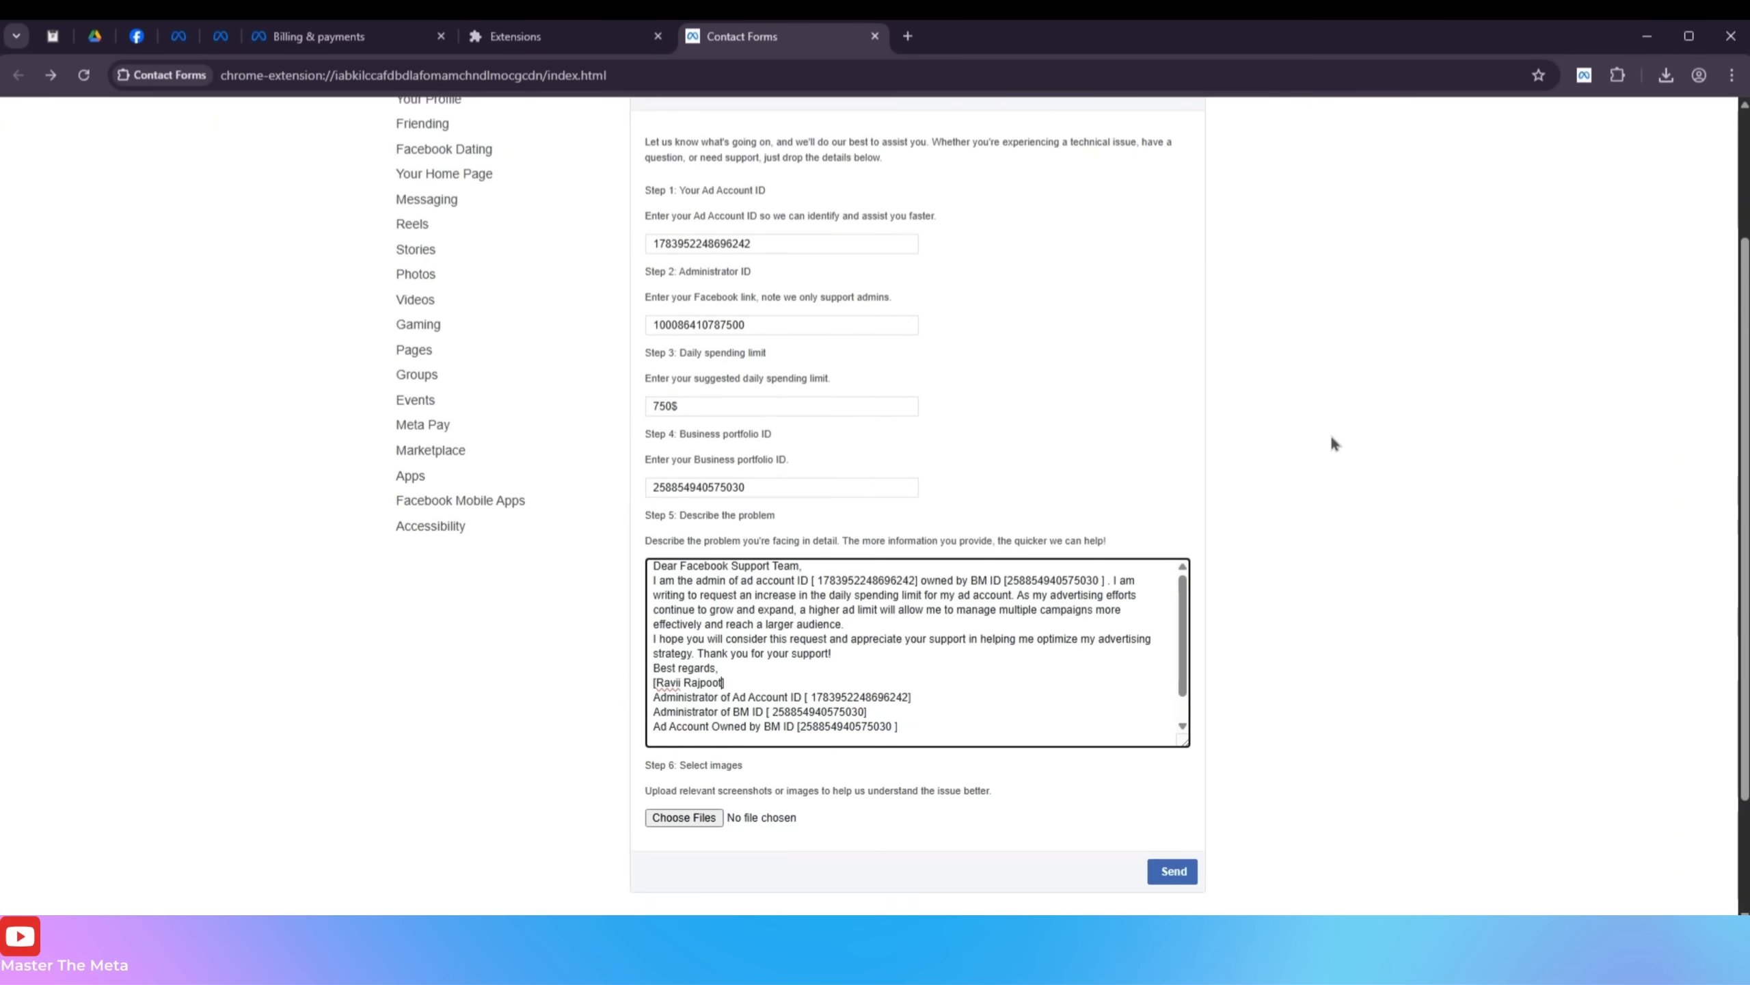
{"action": "scroll", "coordinate": [717, 834], "scroll_direction": "up", "scroll_amount": 1}
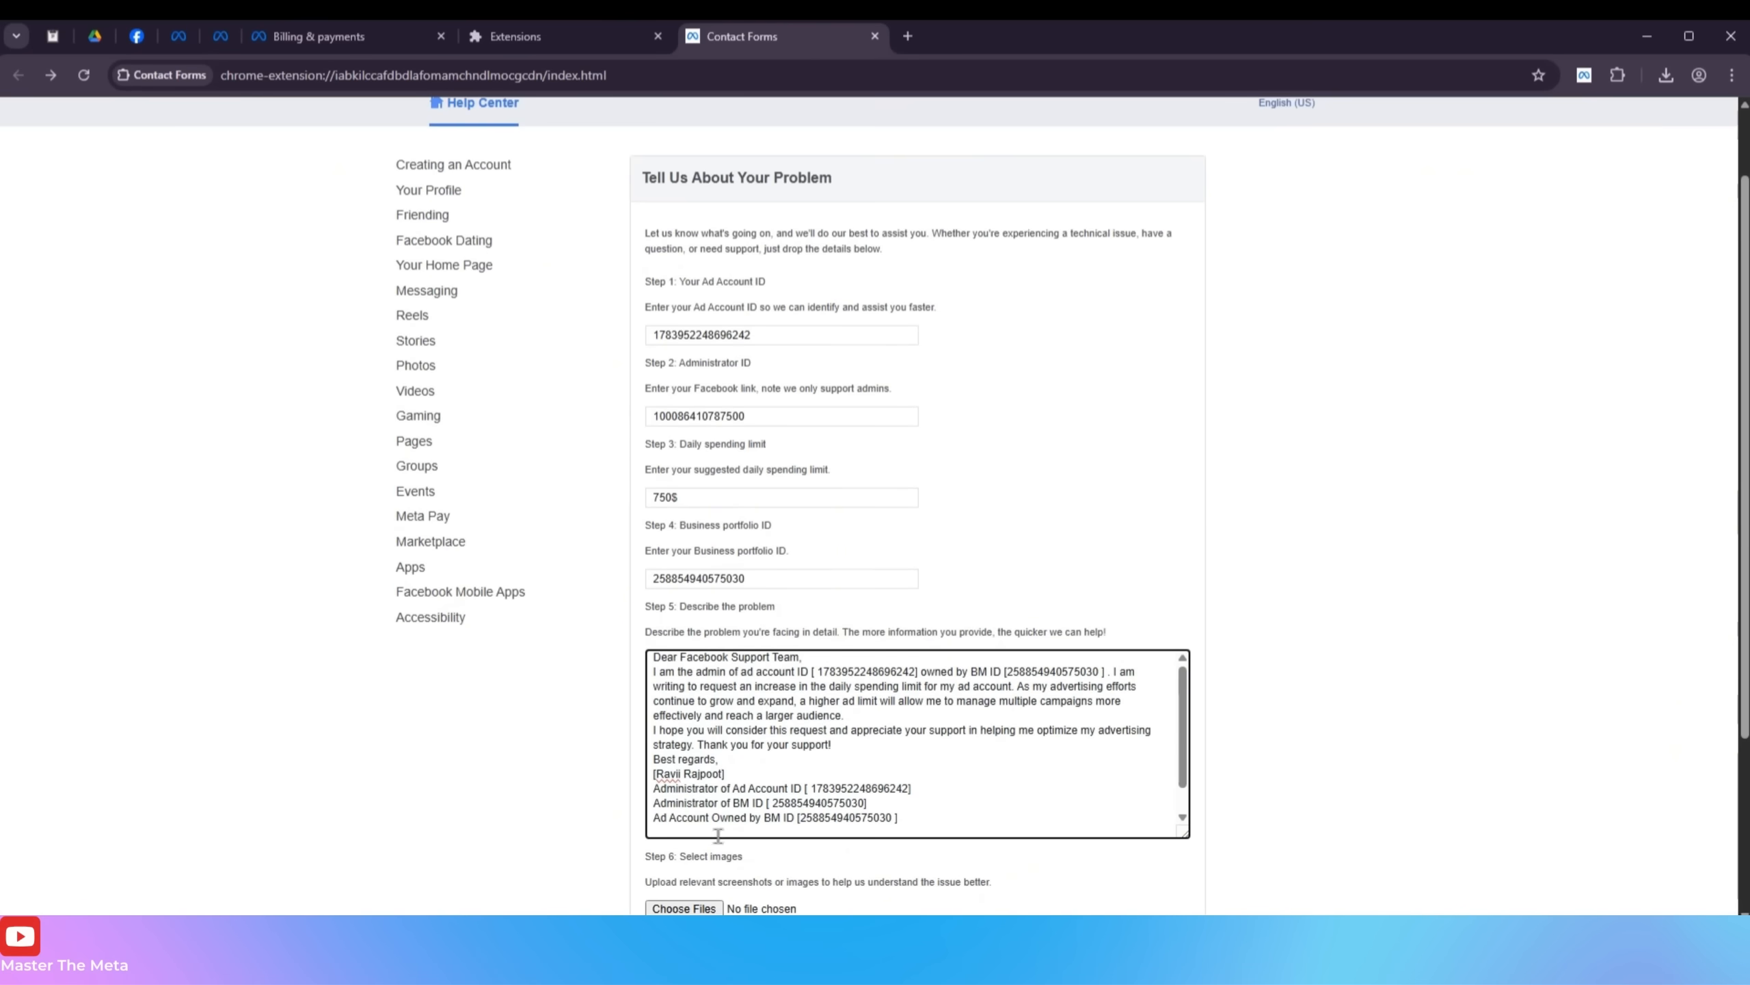
Capture a screenshot of the recent transactions on the ad account's Payment activity page and save it to Downloads
{"action": "scroll", "coordinate": [1351, 700], "scroll_direction": "down", "scroll_amount": 4}
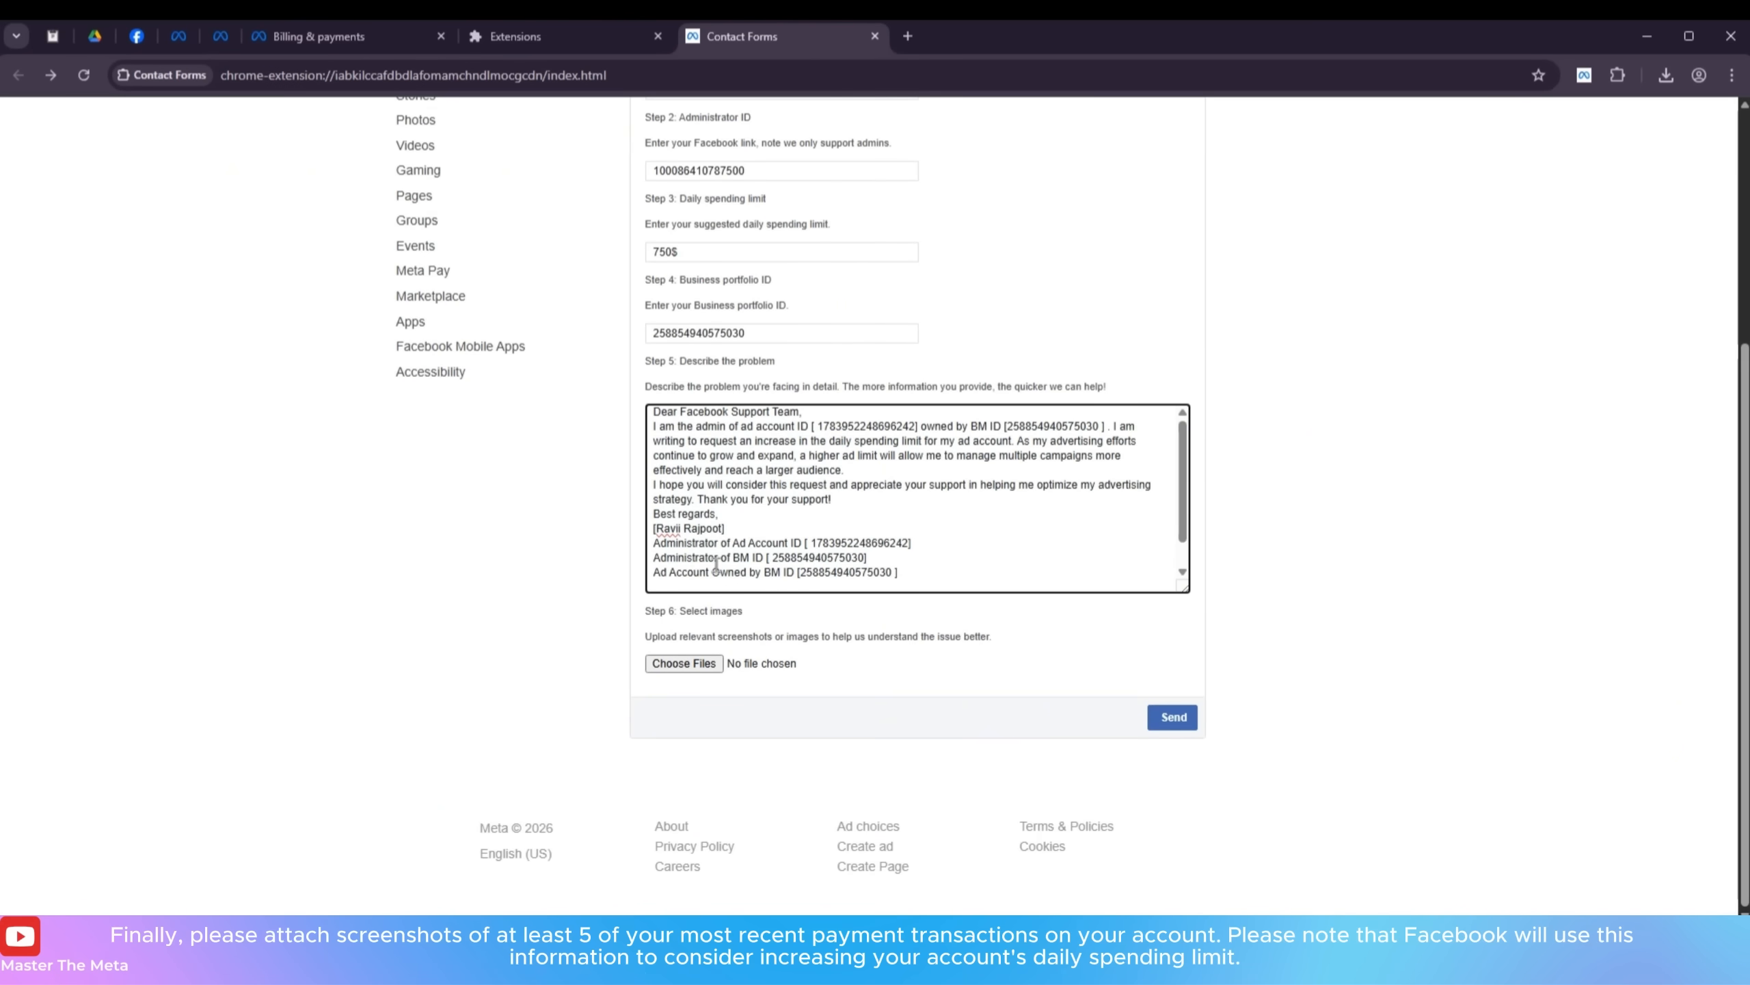
{"action": "left_click", "coordinate": [221, 35]}
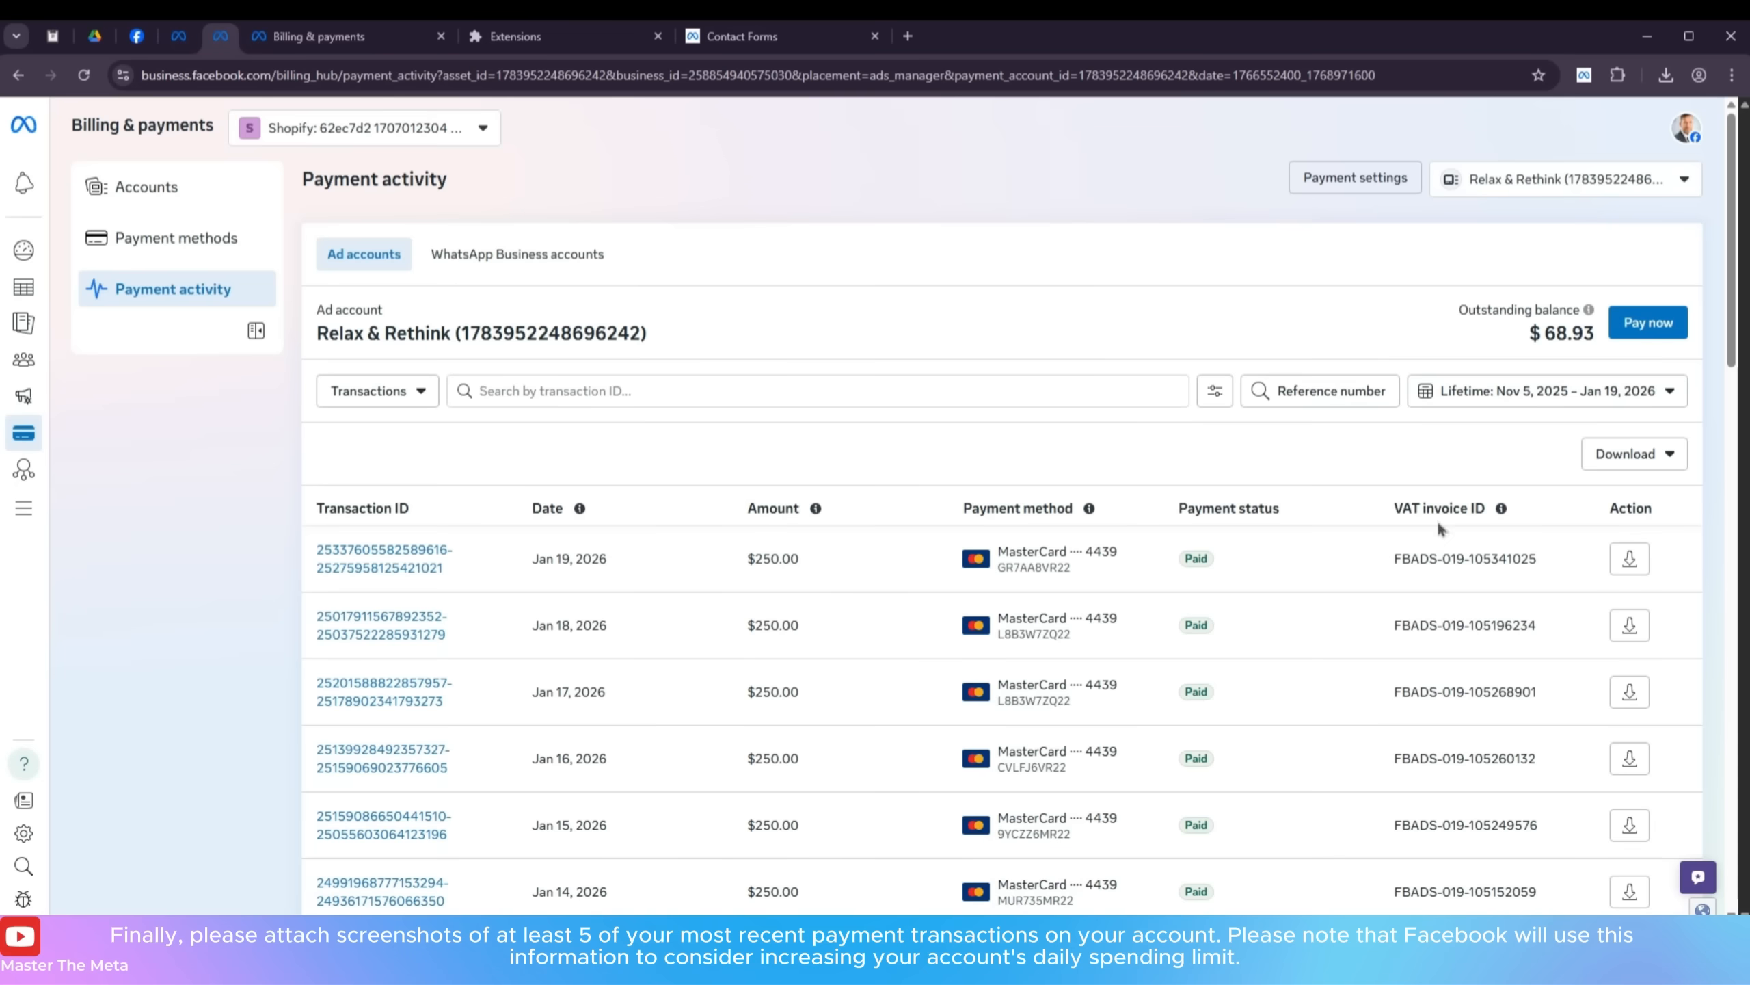
{"action": "scroll", "coordinate": [1074, 484], "scroll_direction": "down", "scroll_amount": 4}
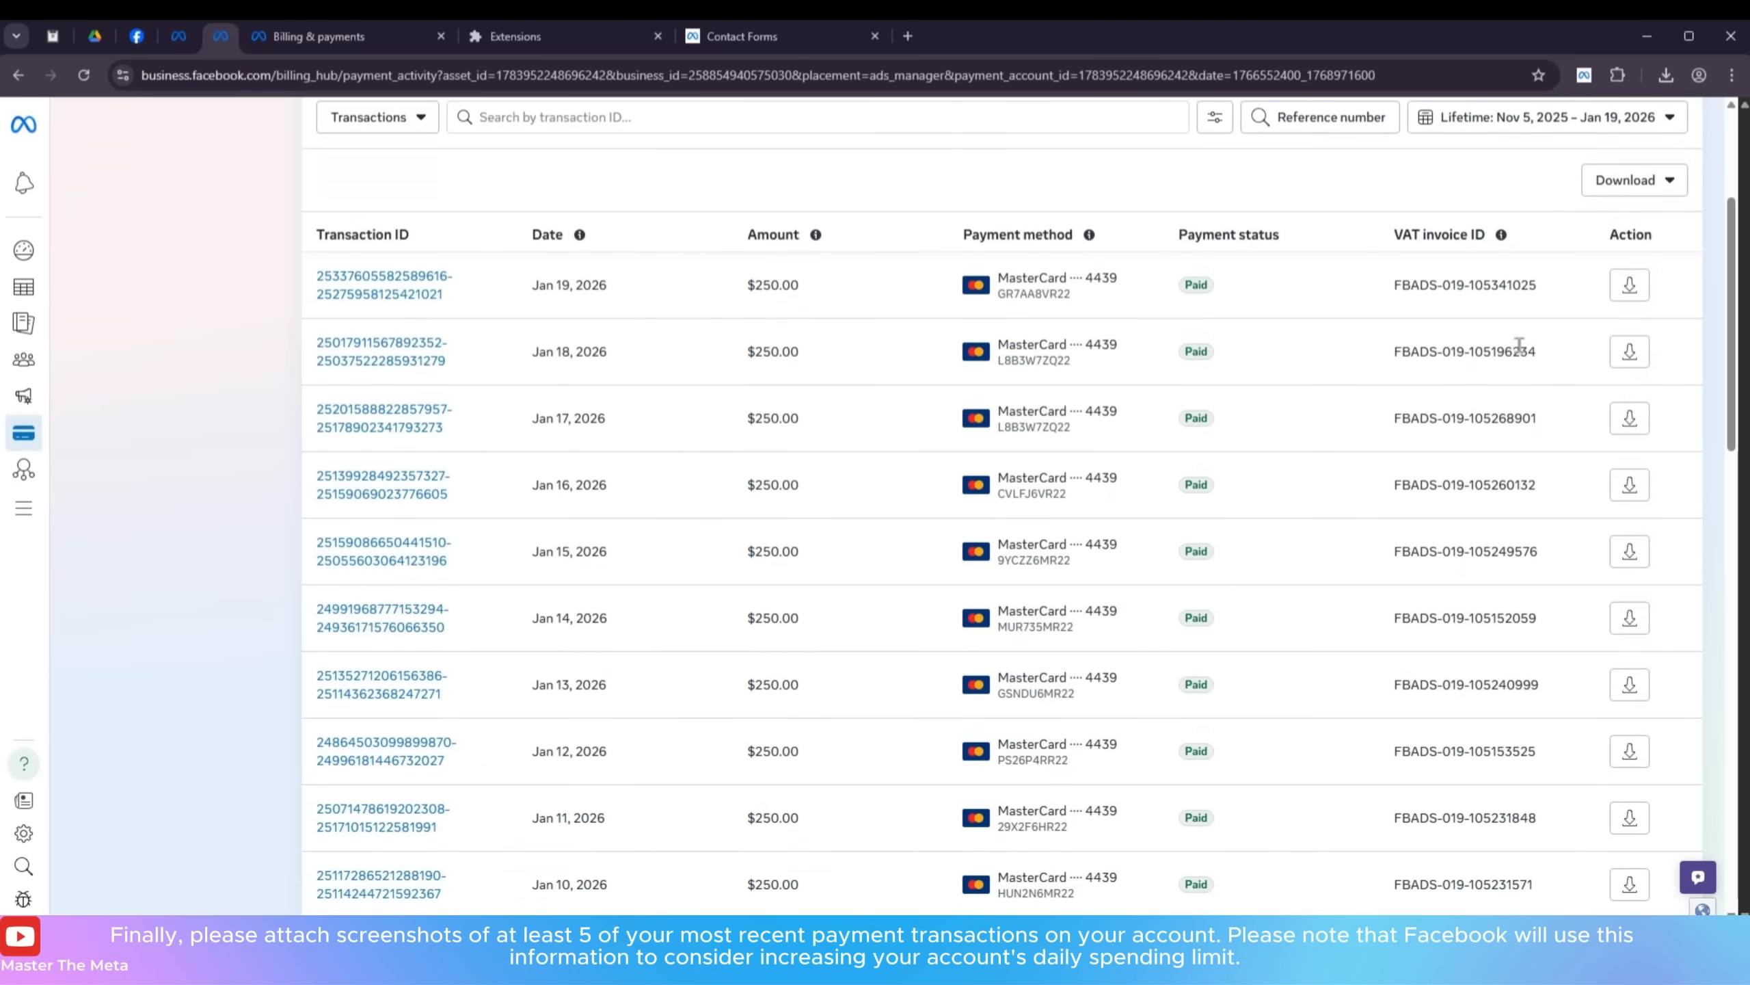
{"action": "scroll", "coordinate": [1519, 345], "scroll_direction": "up", "scroll_amount": 1}
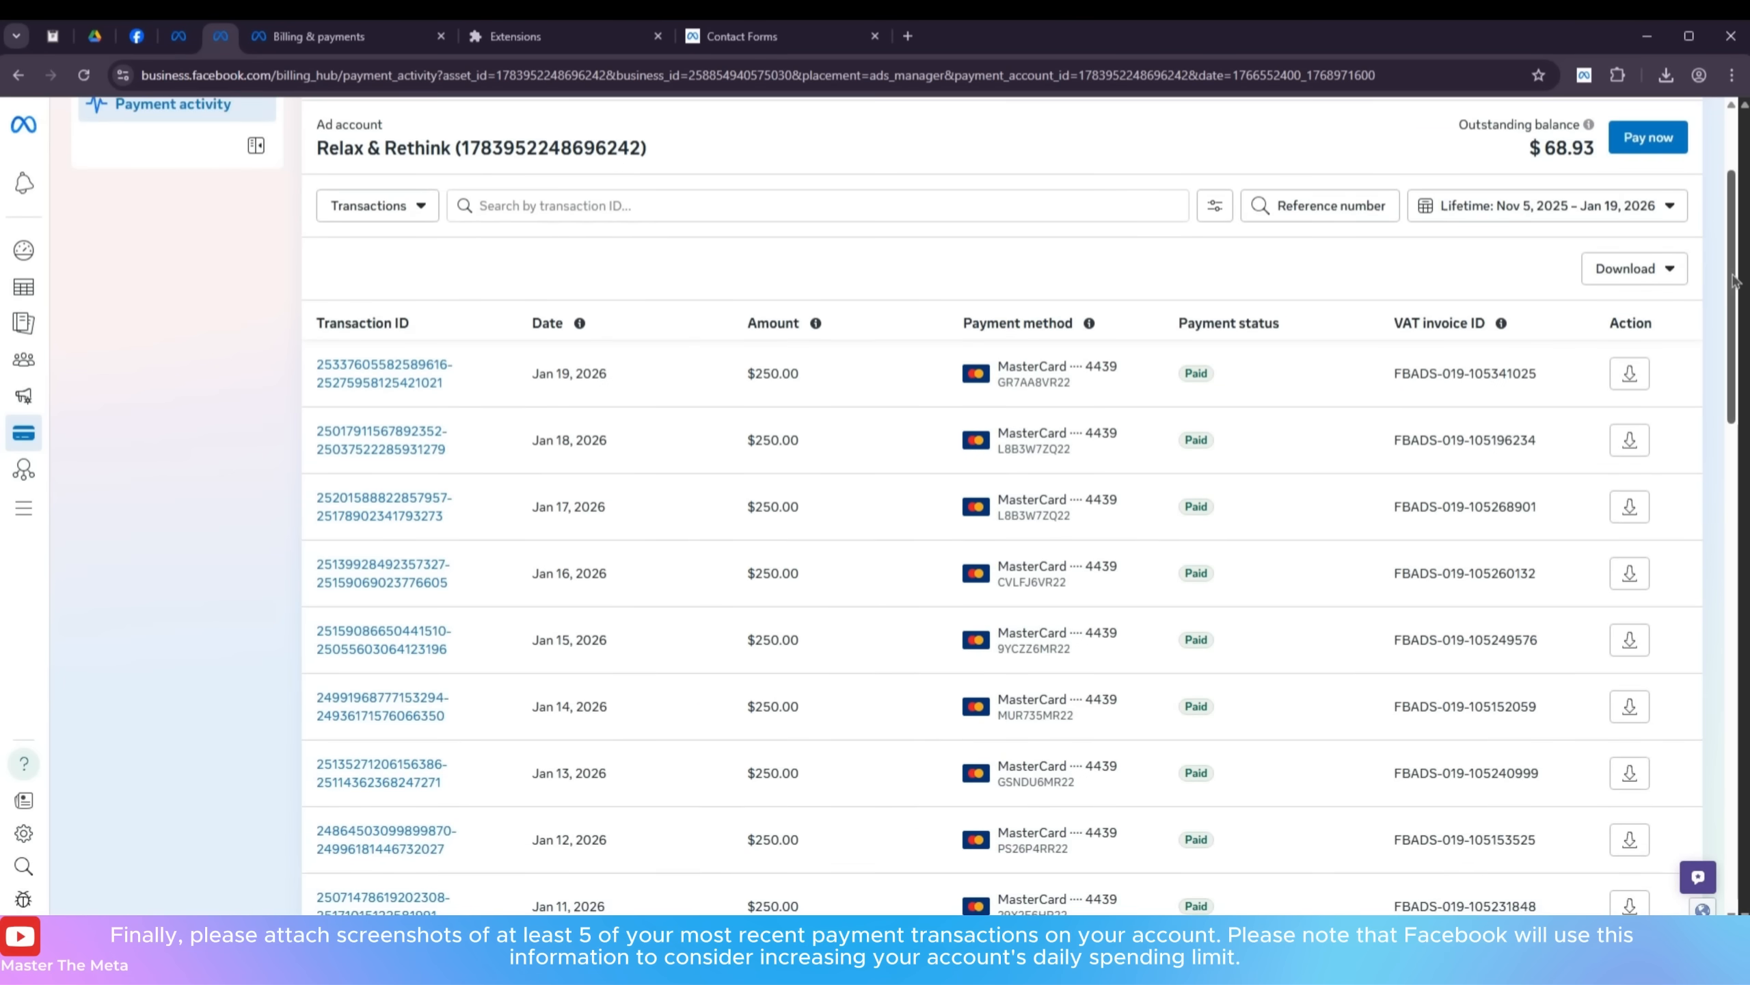
{"action": "scroll", "coordinate": [1733, 281], "scroll_direction": "down", "scroll_amount": 1}
{"action": "scroll", "coordinate": [1654, 317], "scroll_direction": "up", "scroll_amount": 1}
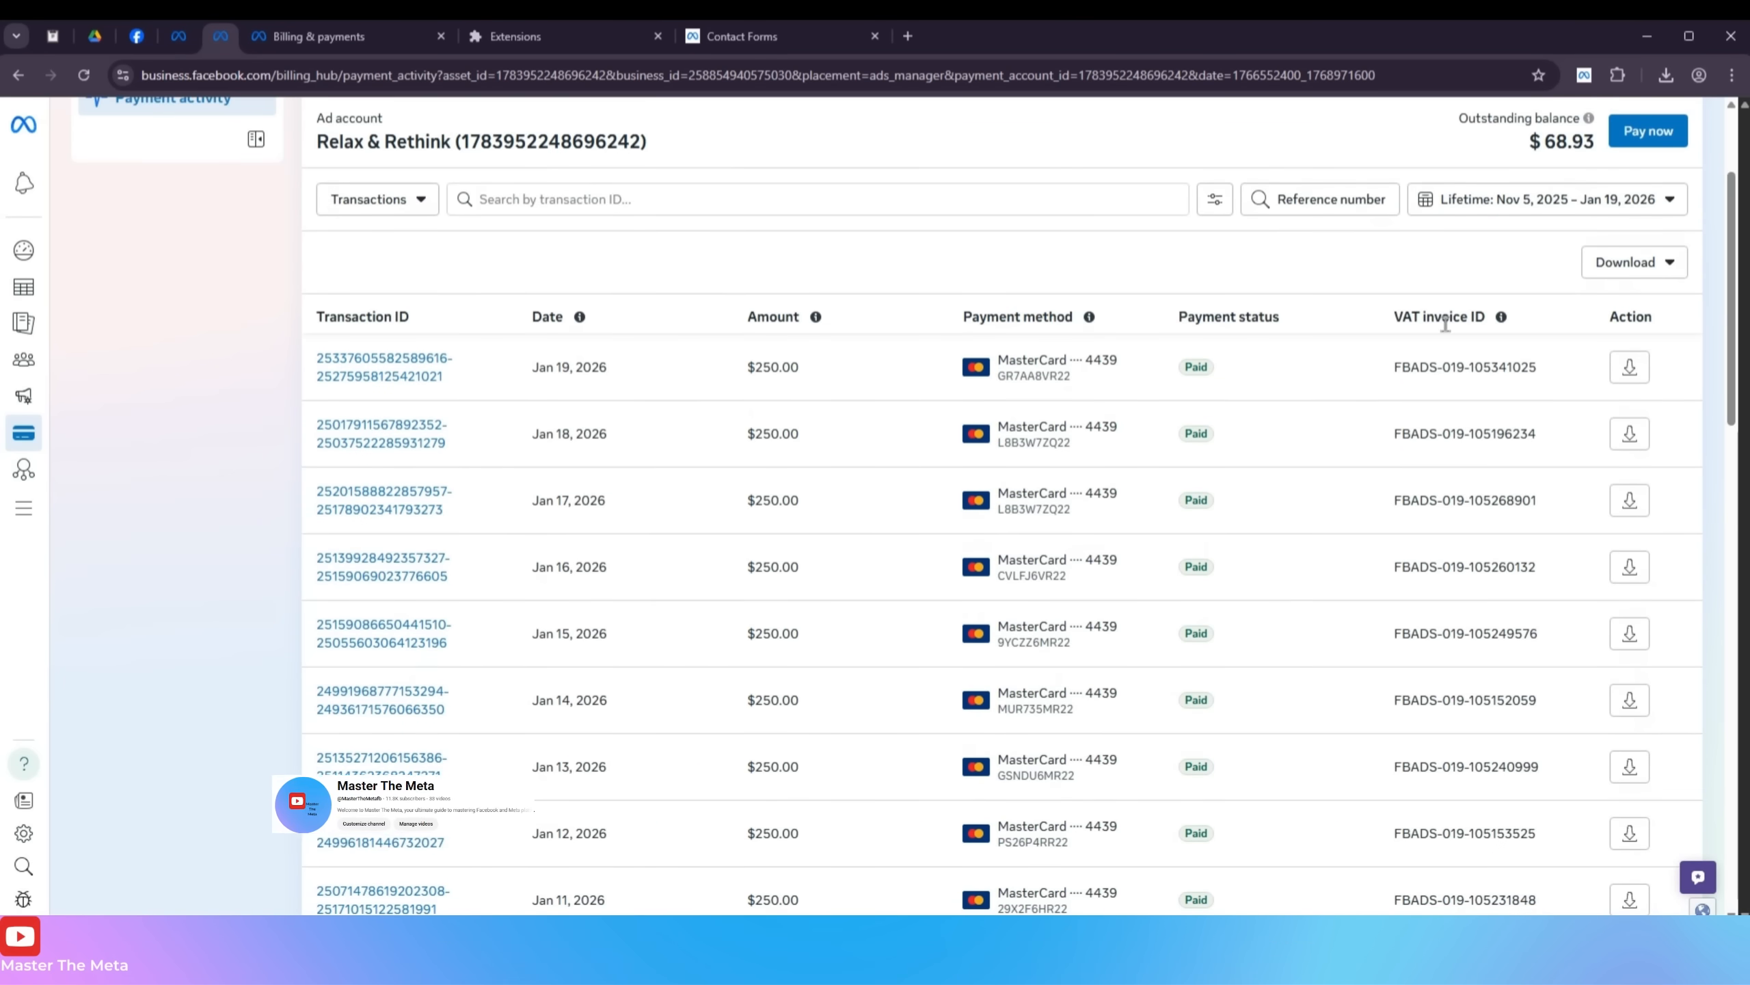
{"action": "key", "text": "super+shift+s"}
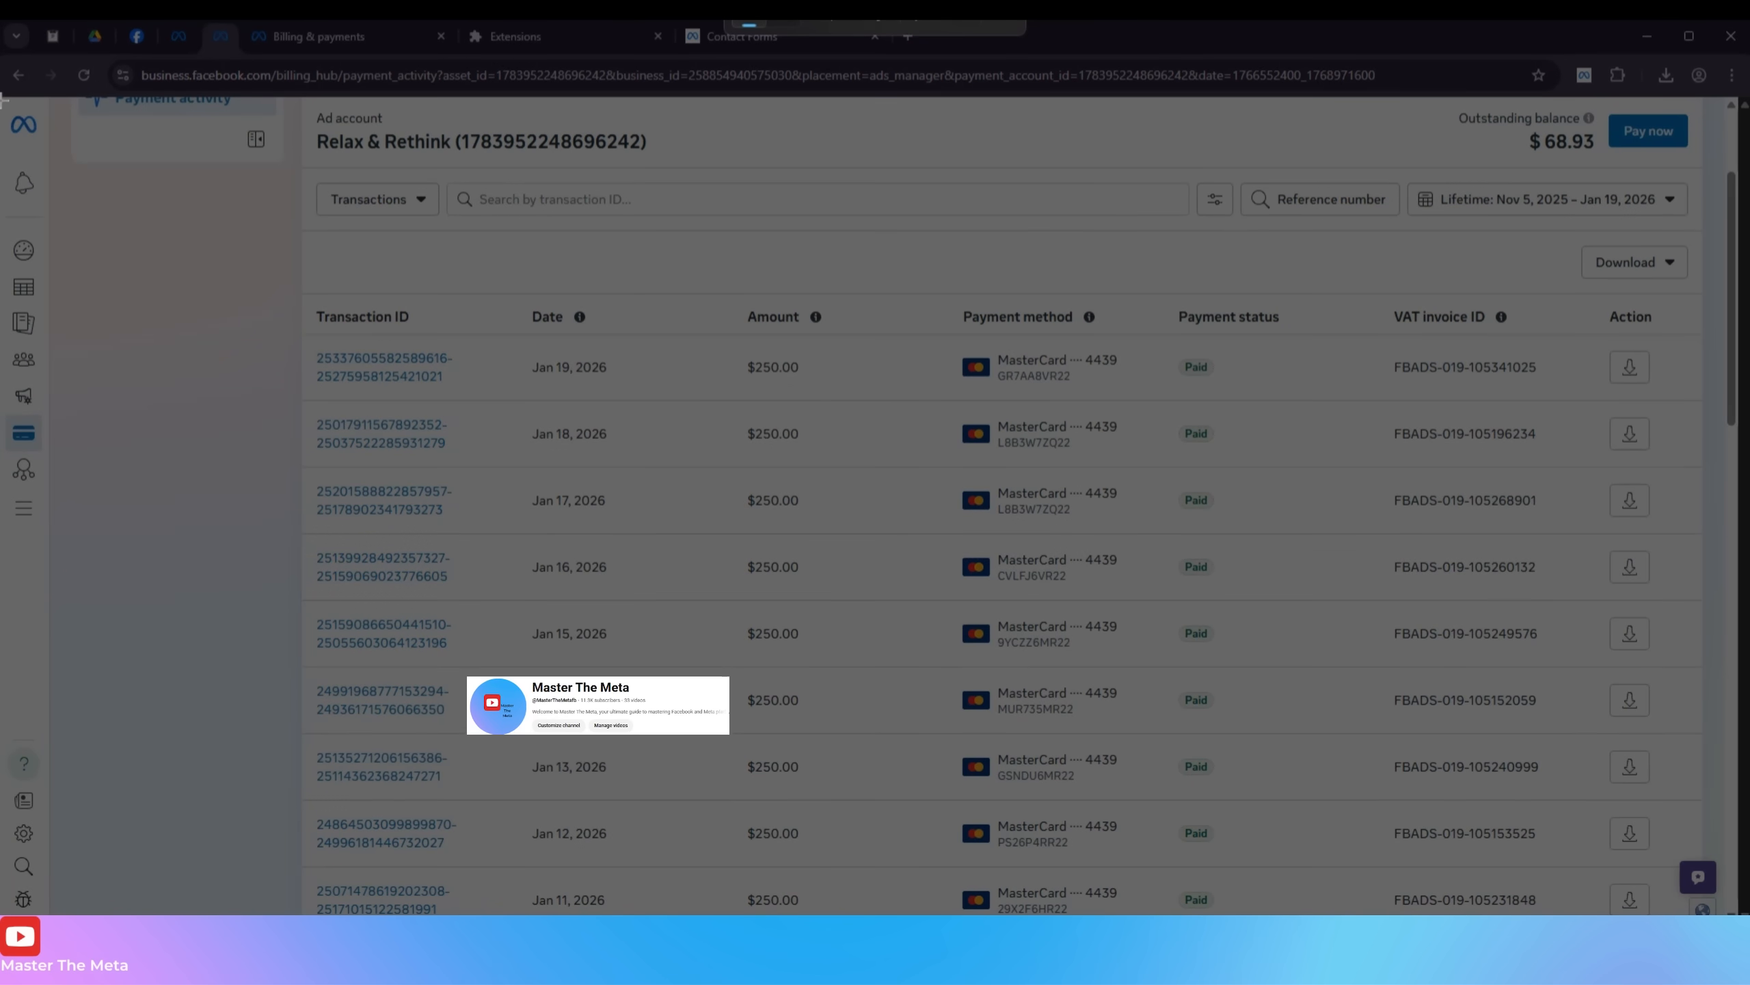
{"action": "left_click_drag", "start_coordinate": [3, 96], "coordinate": [1747, 914]}
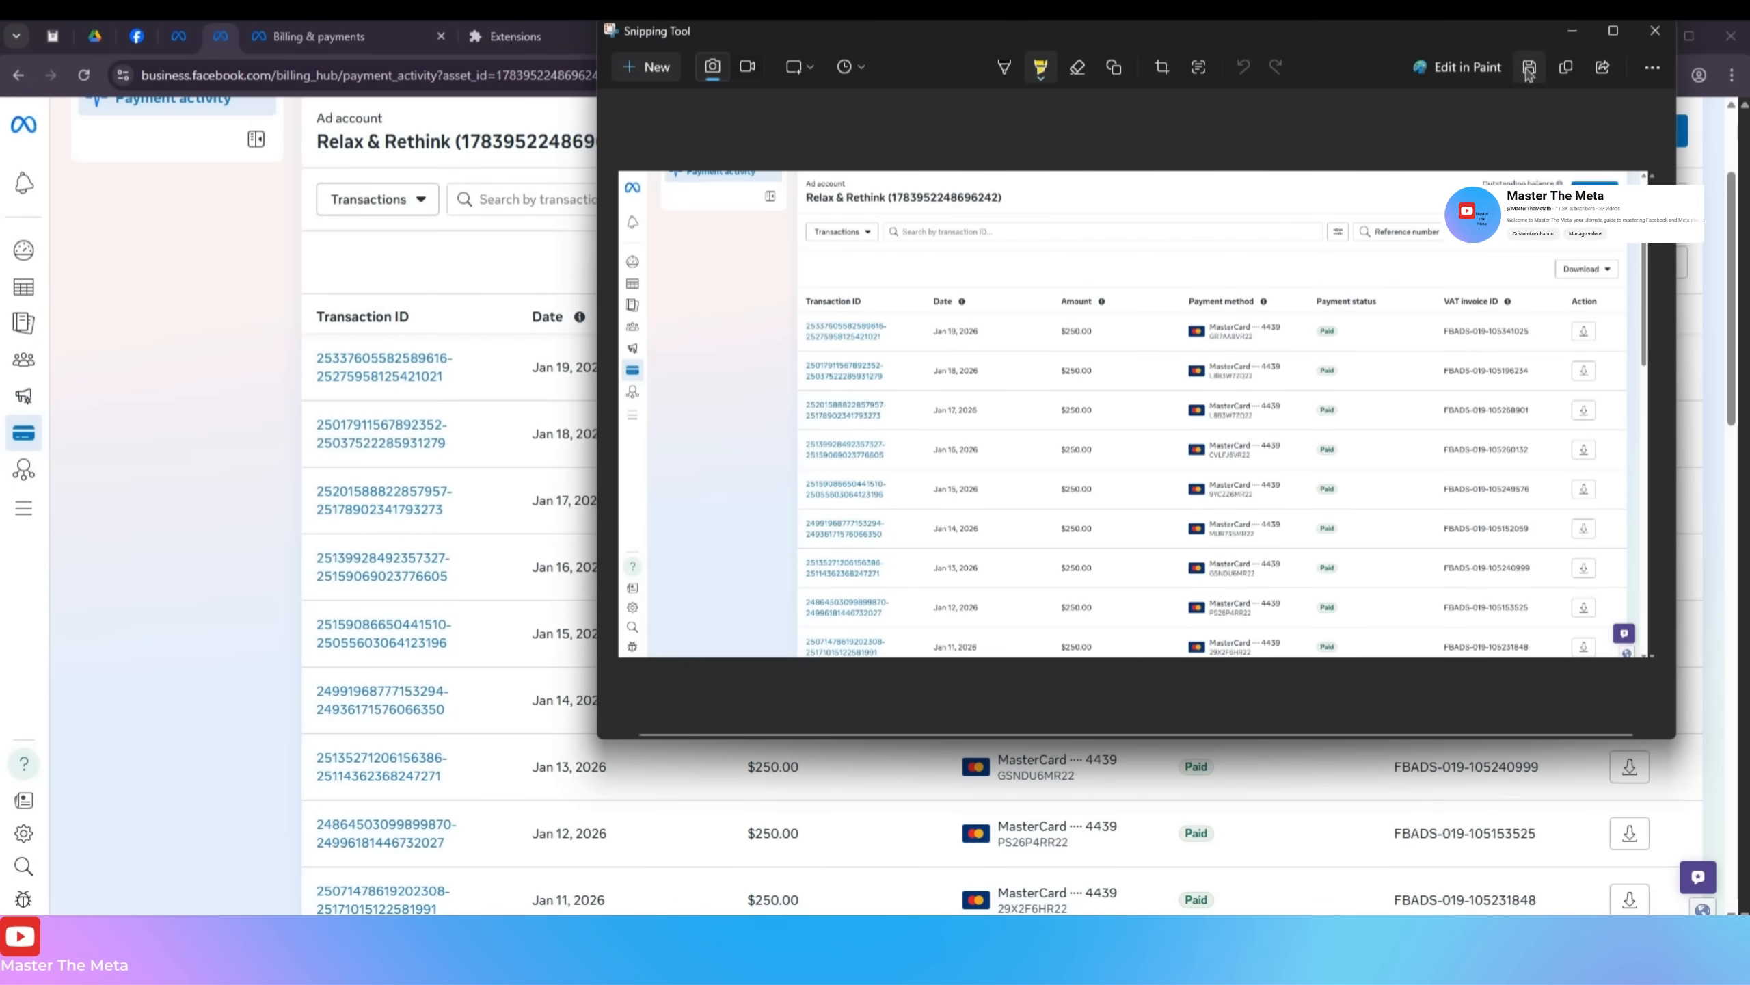
{"action": "left_click", "coordinate": [1527, 70]}
{"action": "left_click", "coordinate": [1352, 493]}
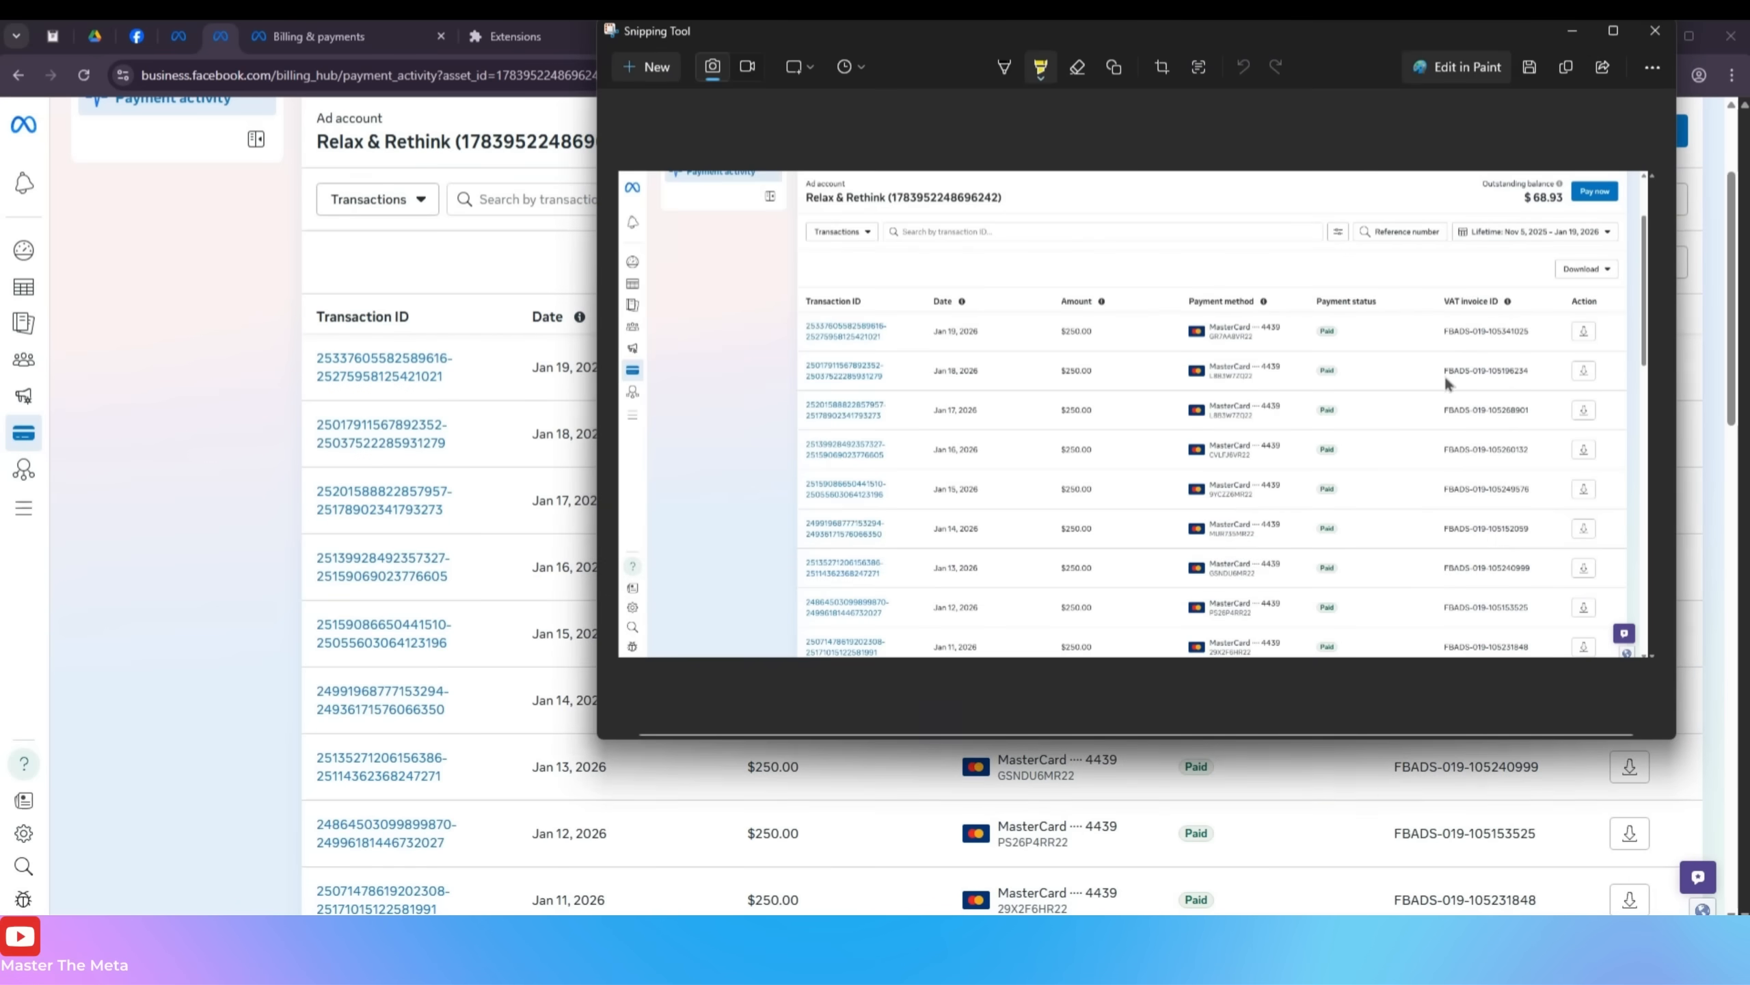
{"action": "left_click", "coordinate": [1655, 30]}
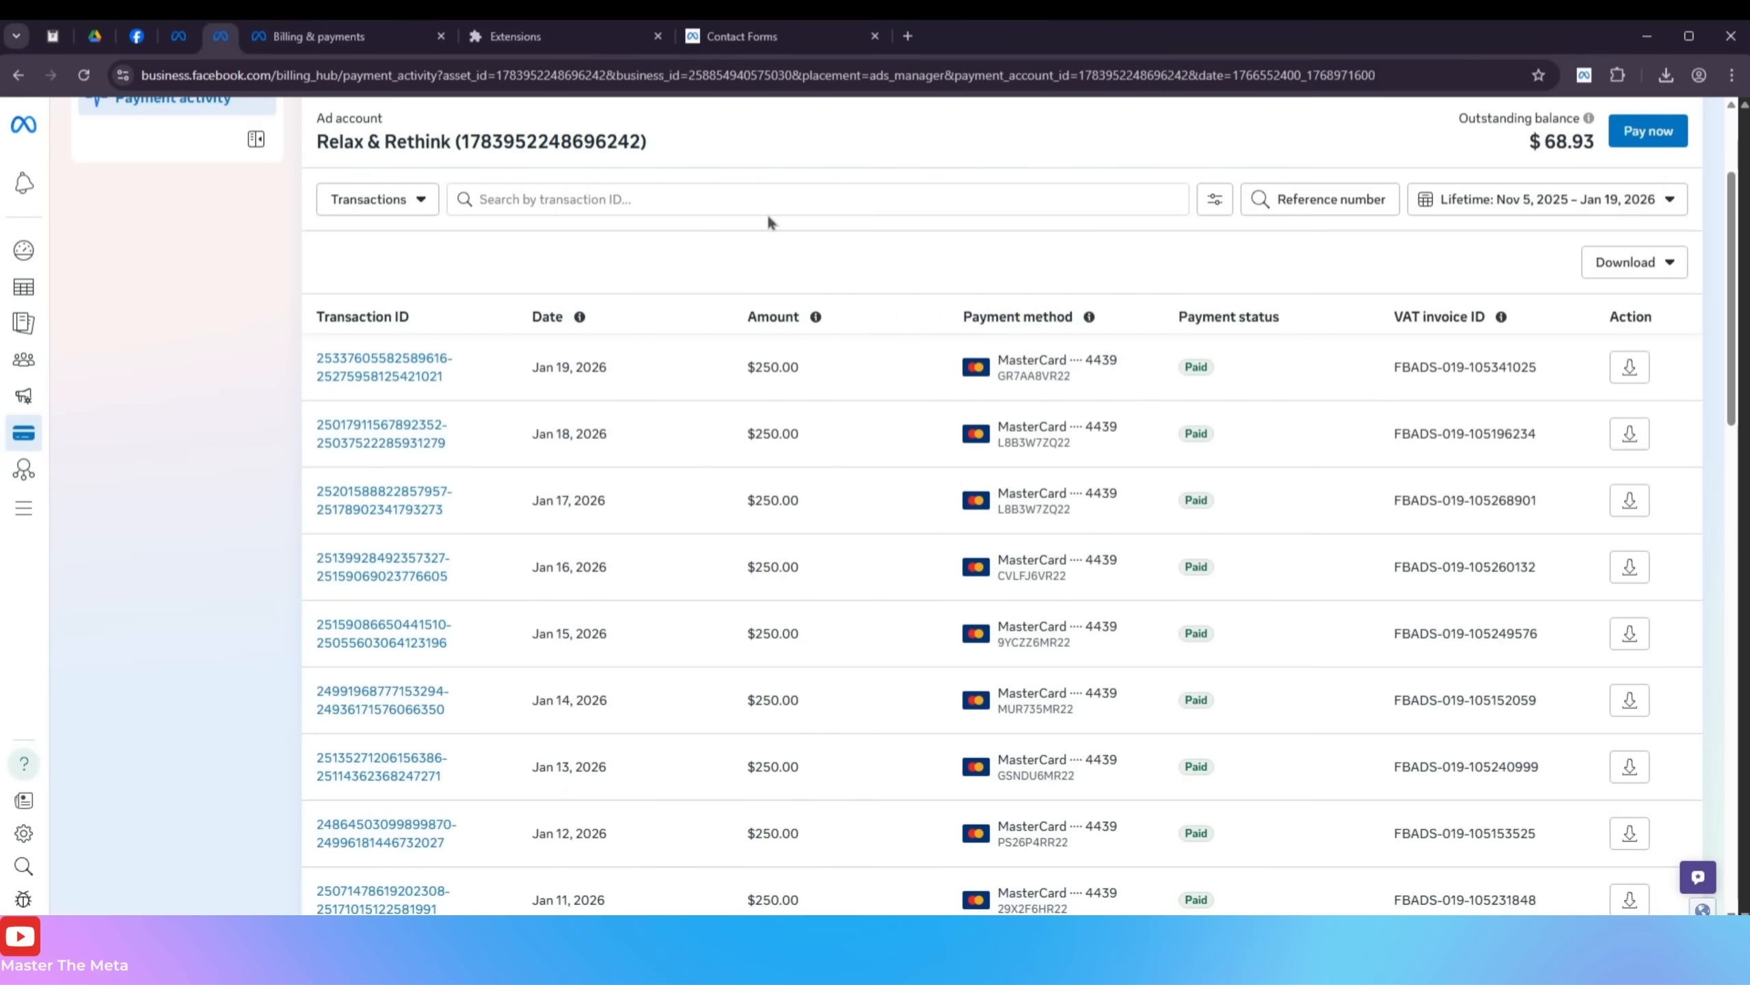
{"action": "left_click", "coordinate": [748, 30]}
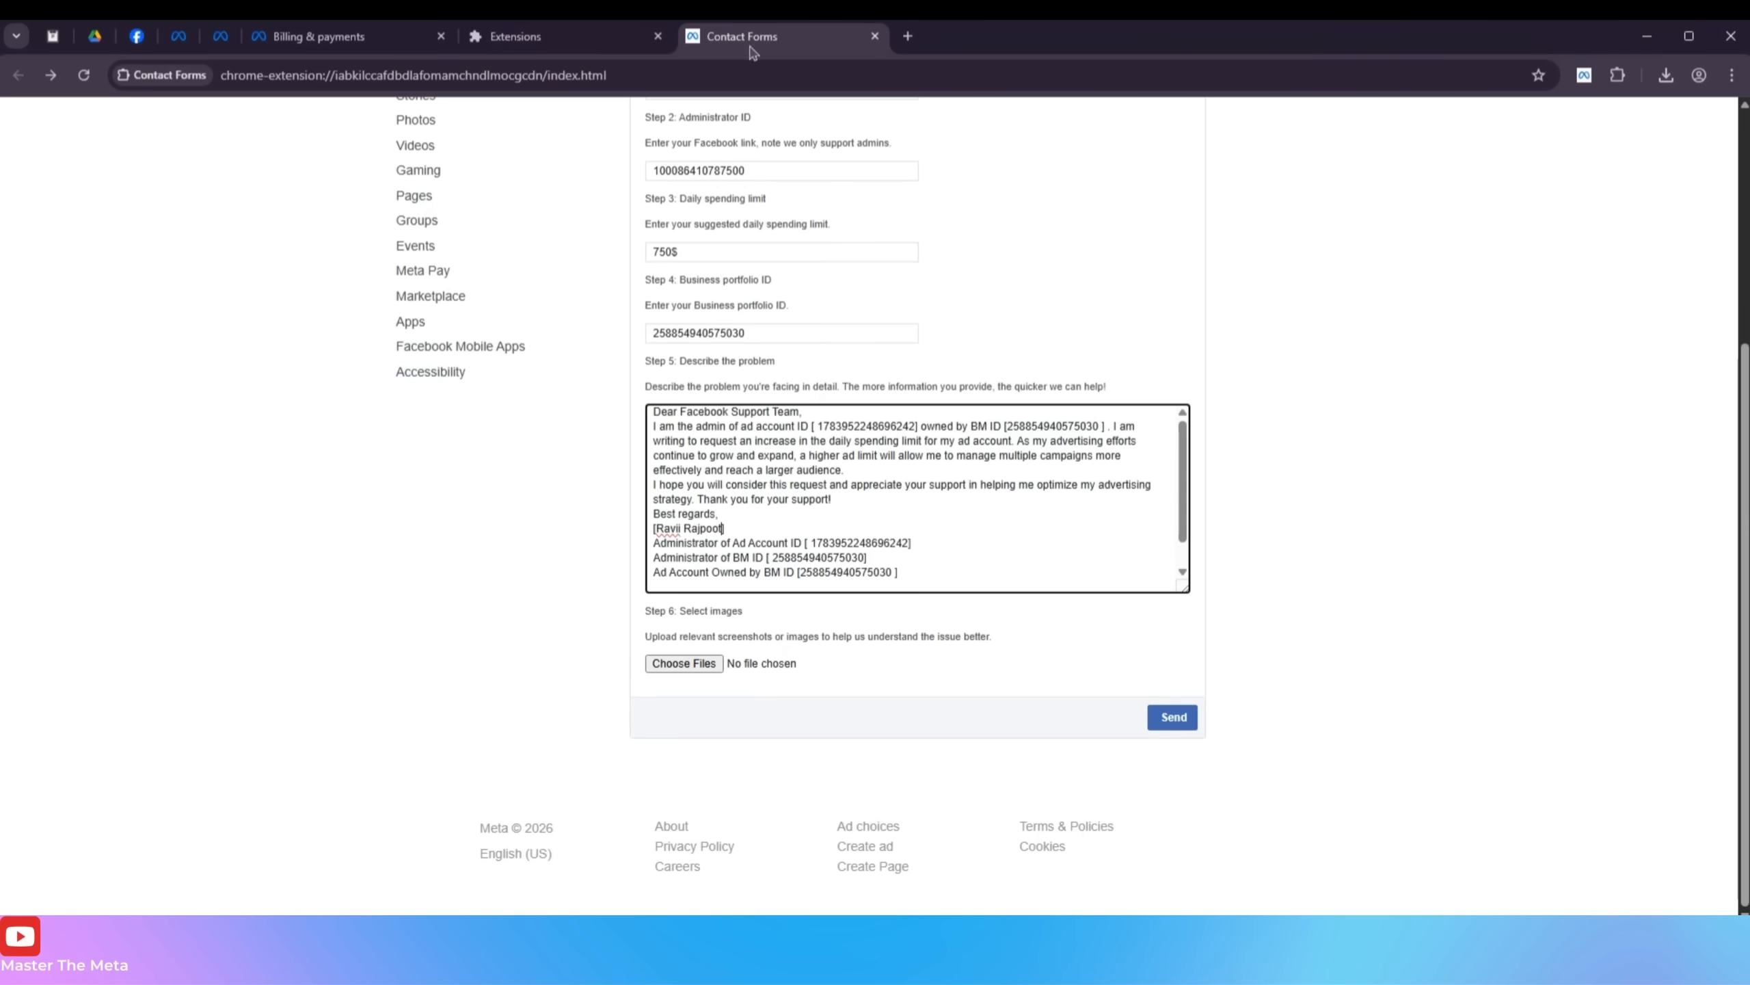
{"action": "left_click", "coordinate": [695, 666]}
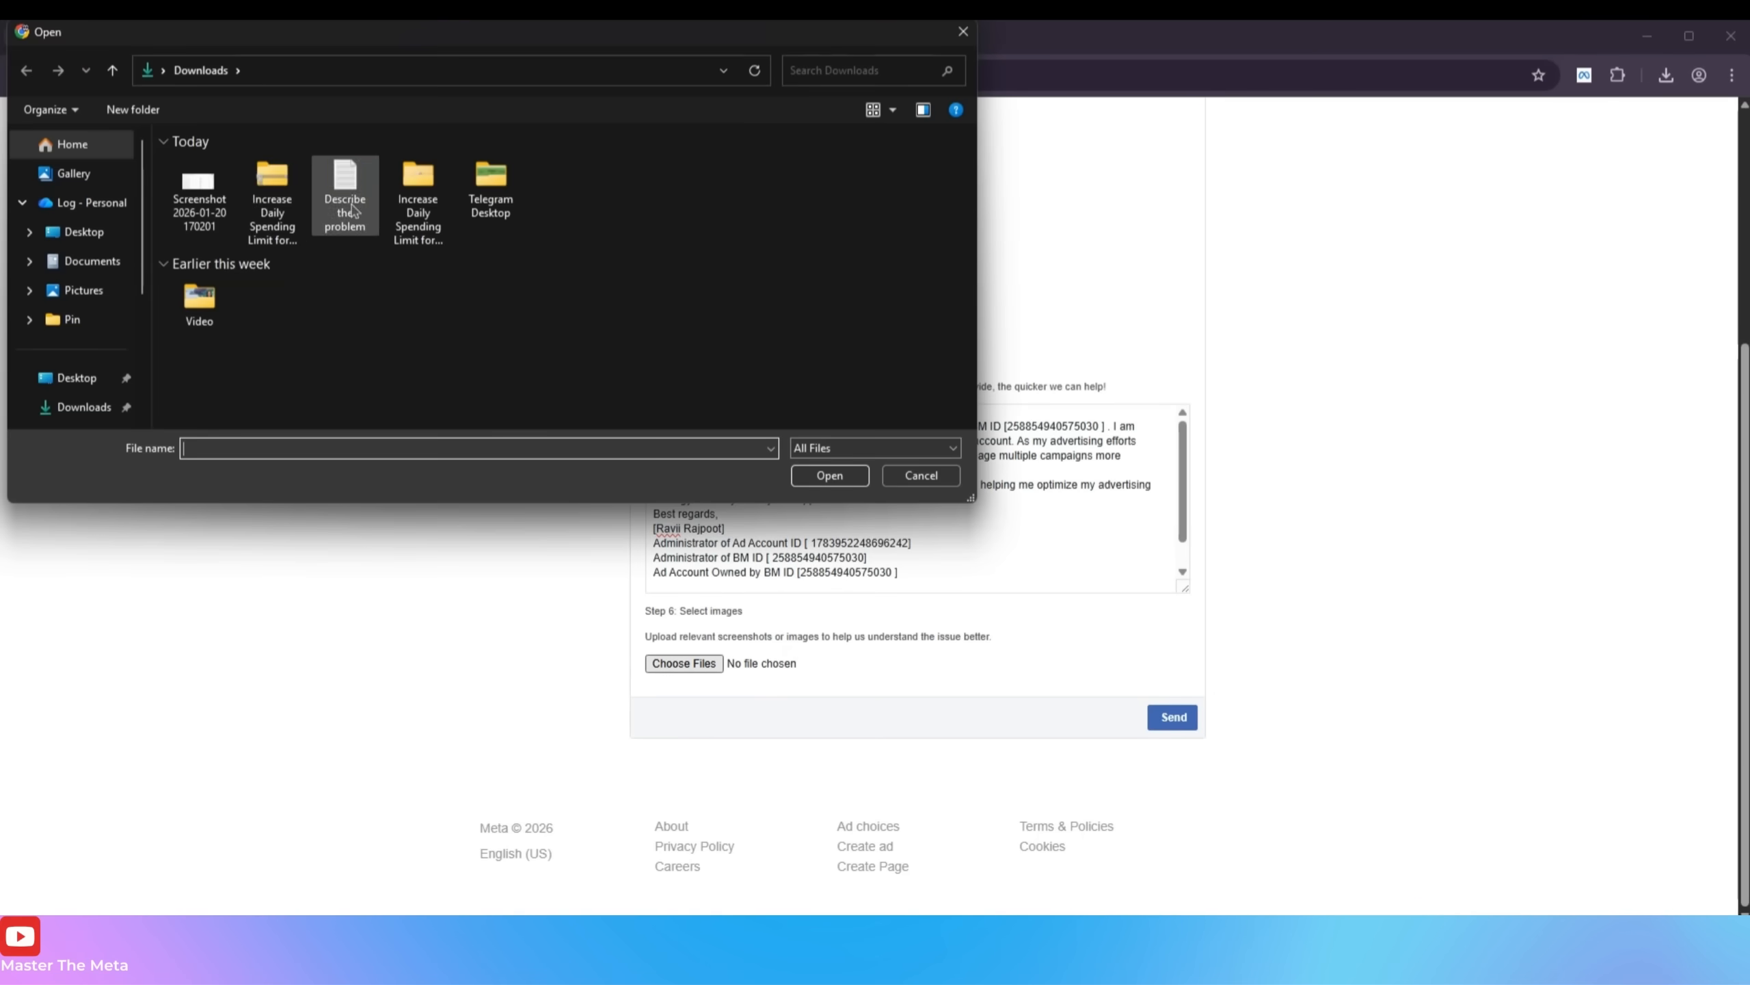
{"action": "left_click", "coordinate": [199, 196]}
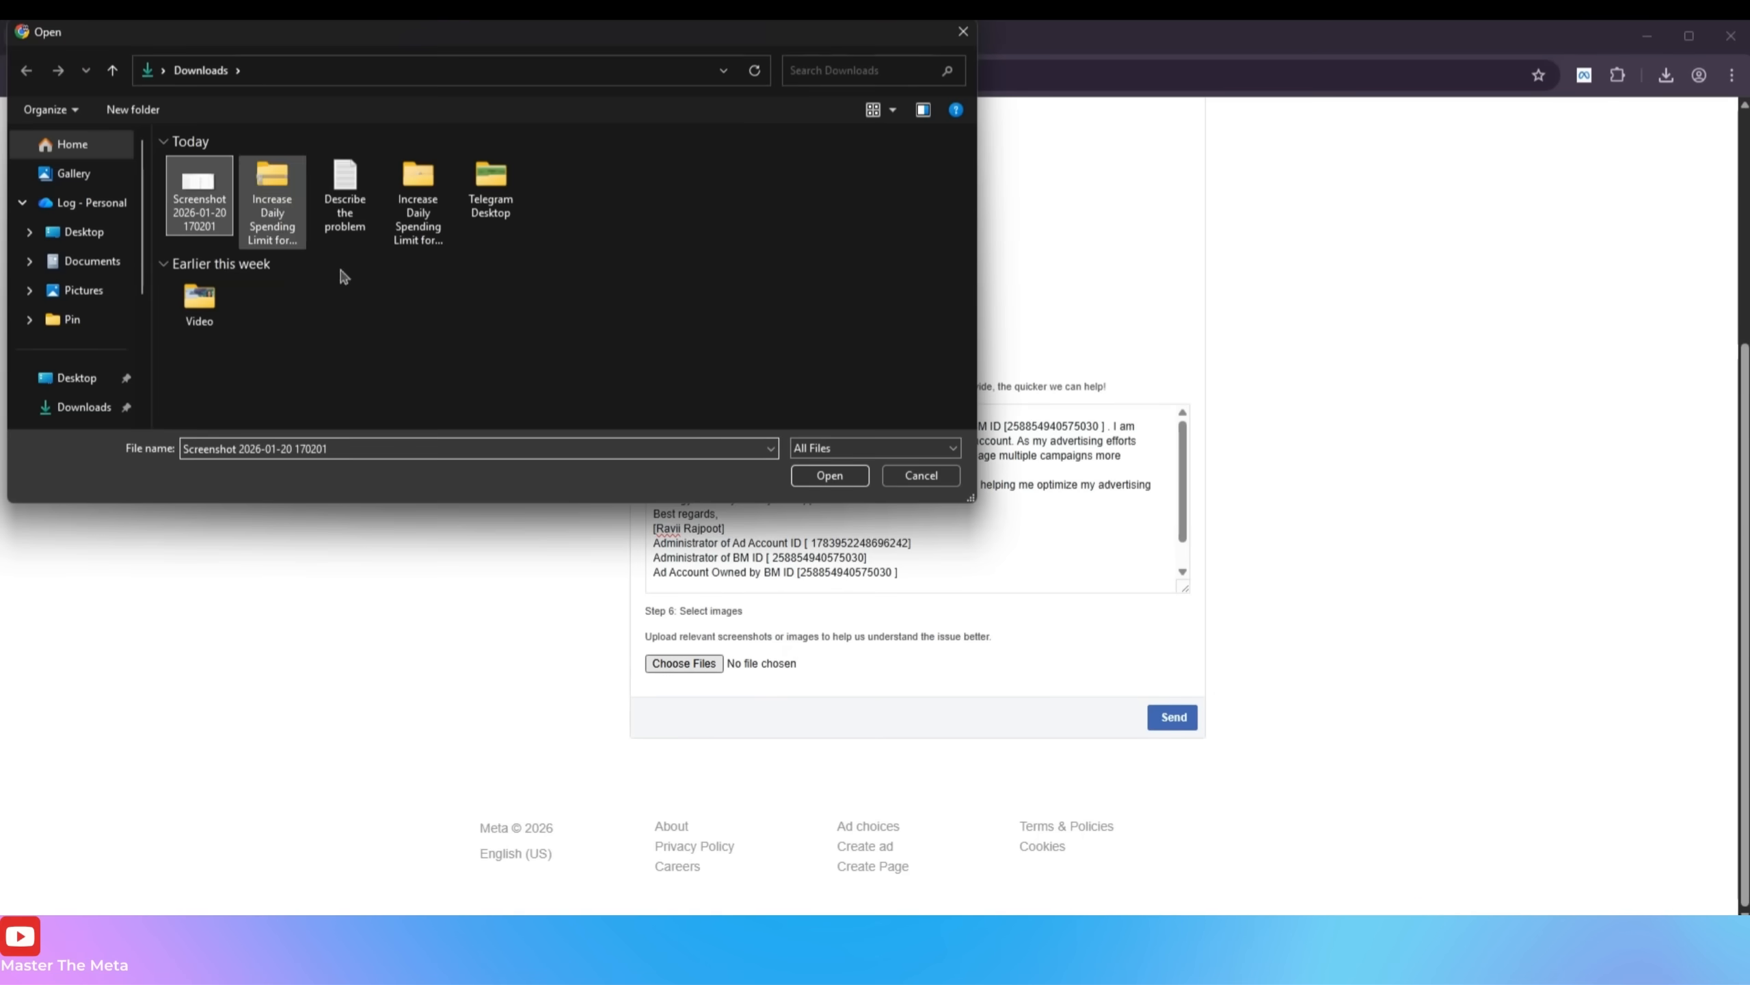
{"action": "left_click", "coordinate": [829, 477]}
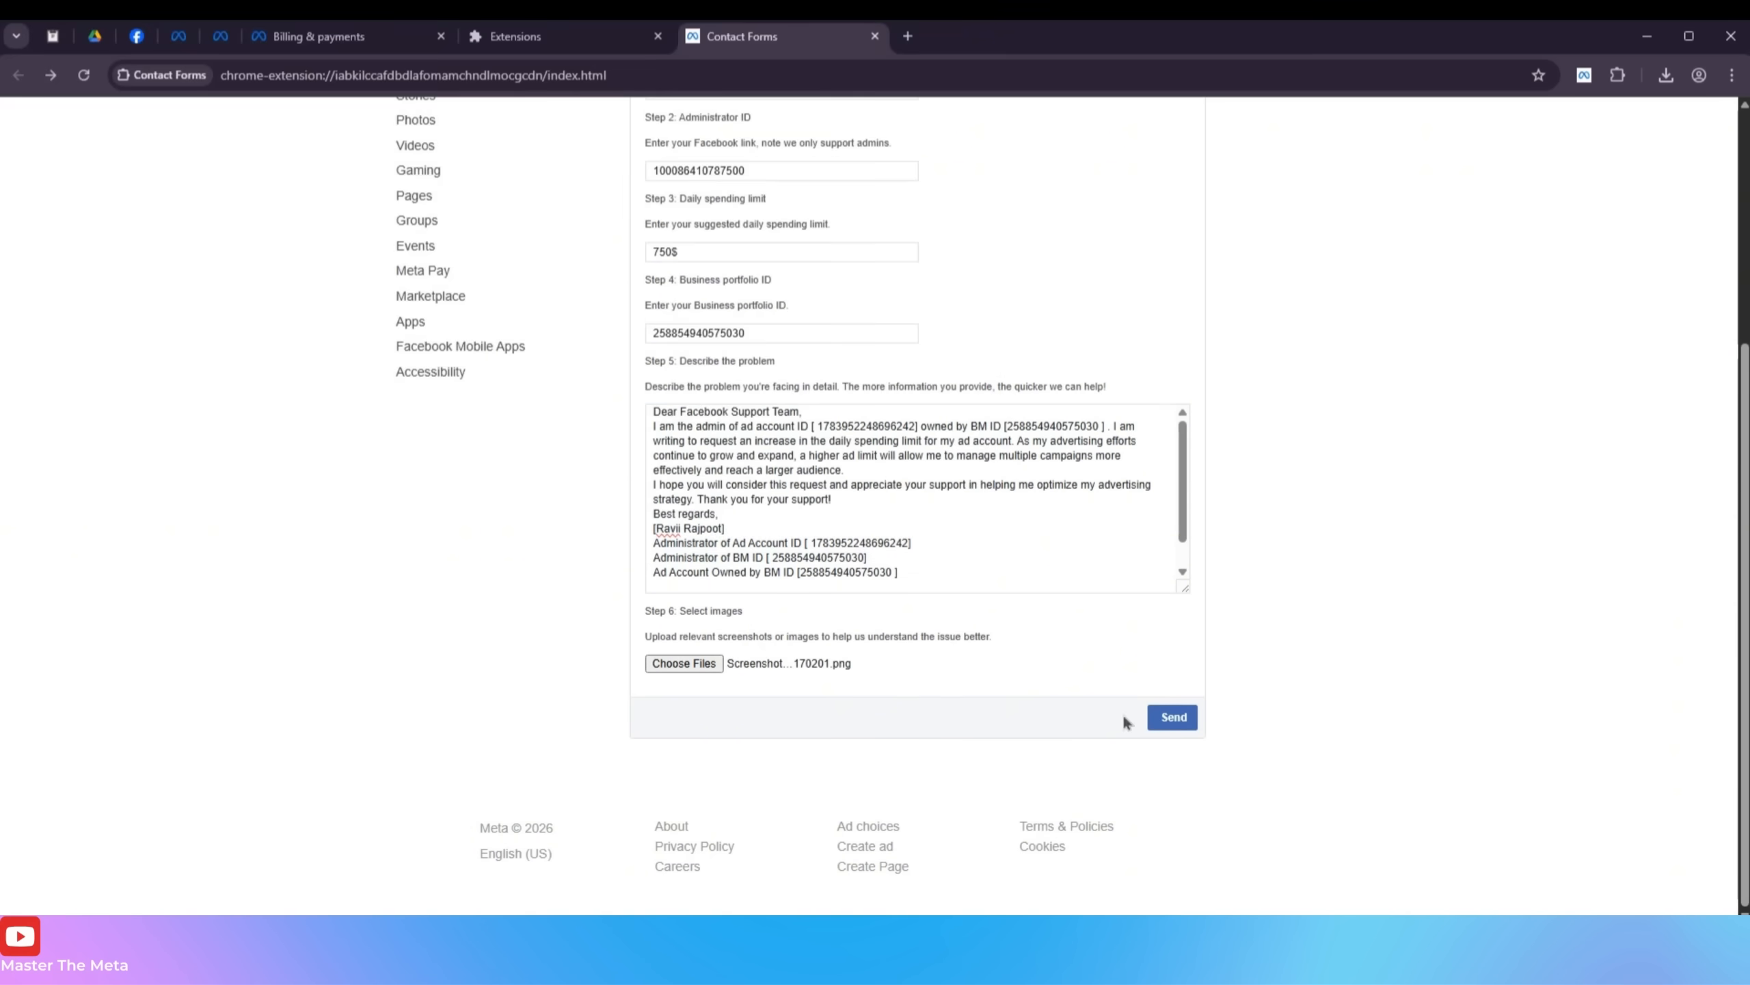
Send the completed form, entering the account password in the security prompt, and dismiss the submission message
{"action": "left_click", "coordinate": [1172, 717]}
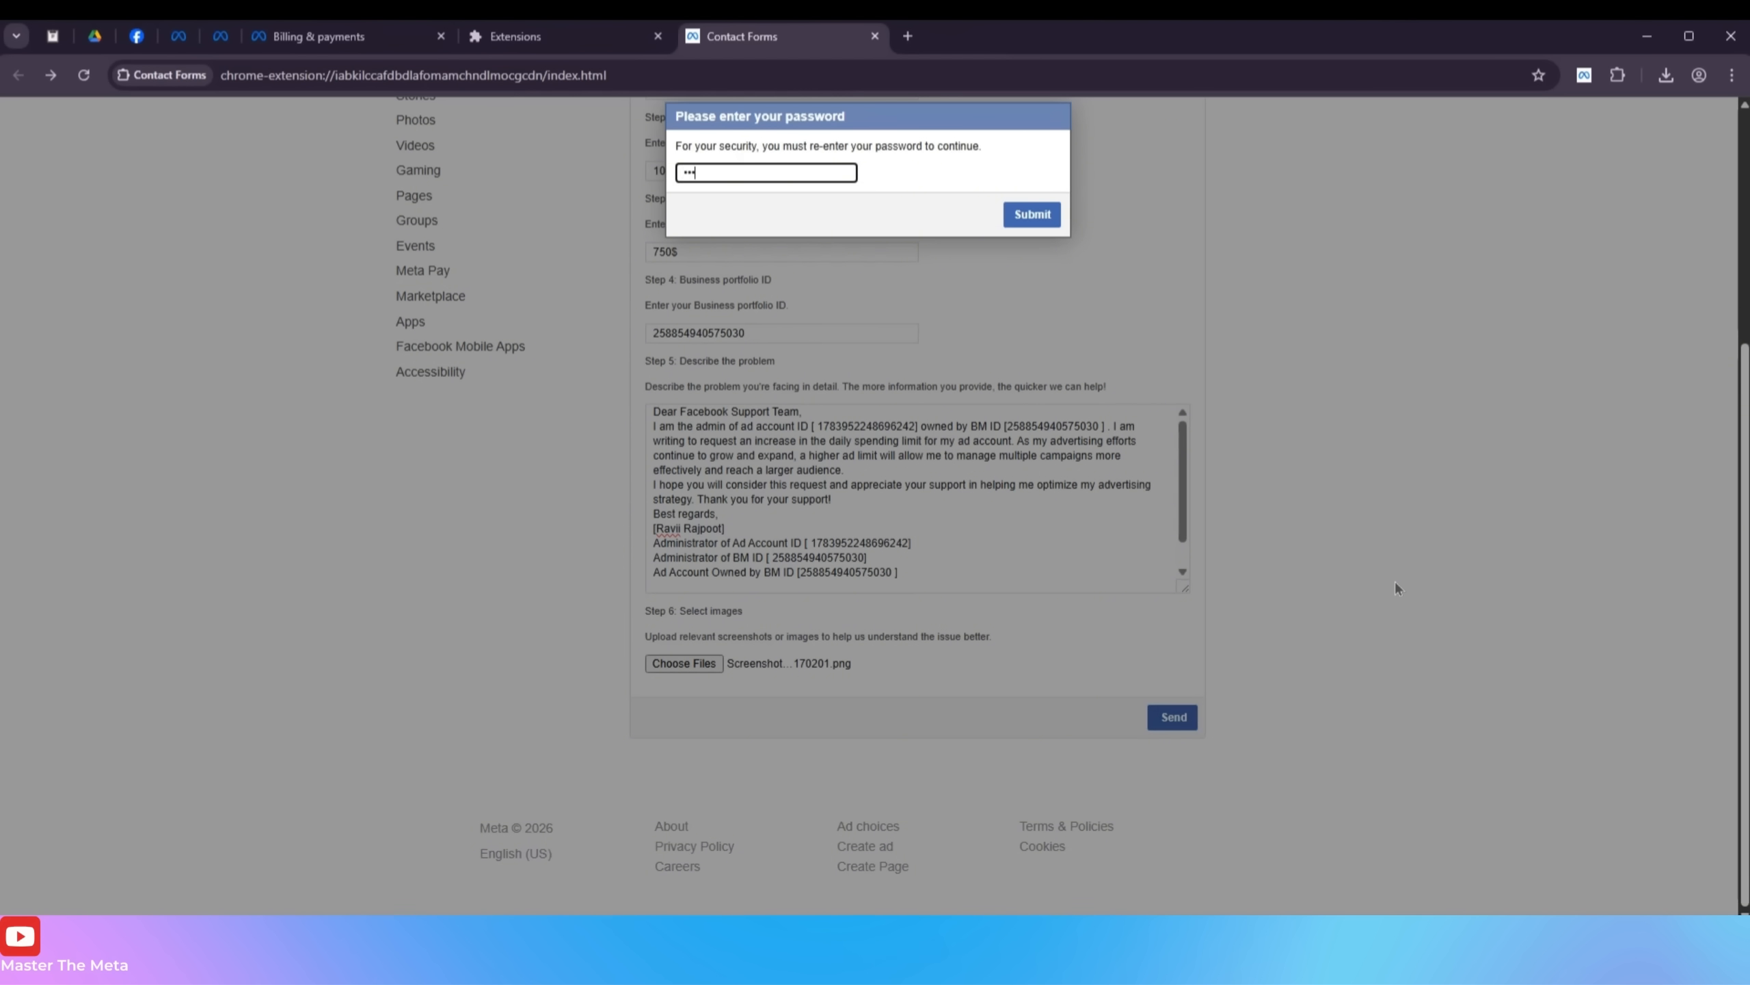
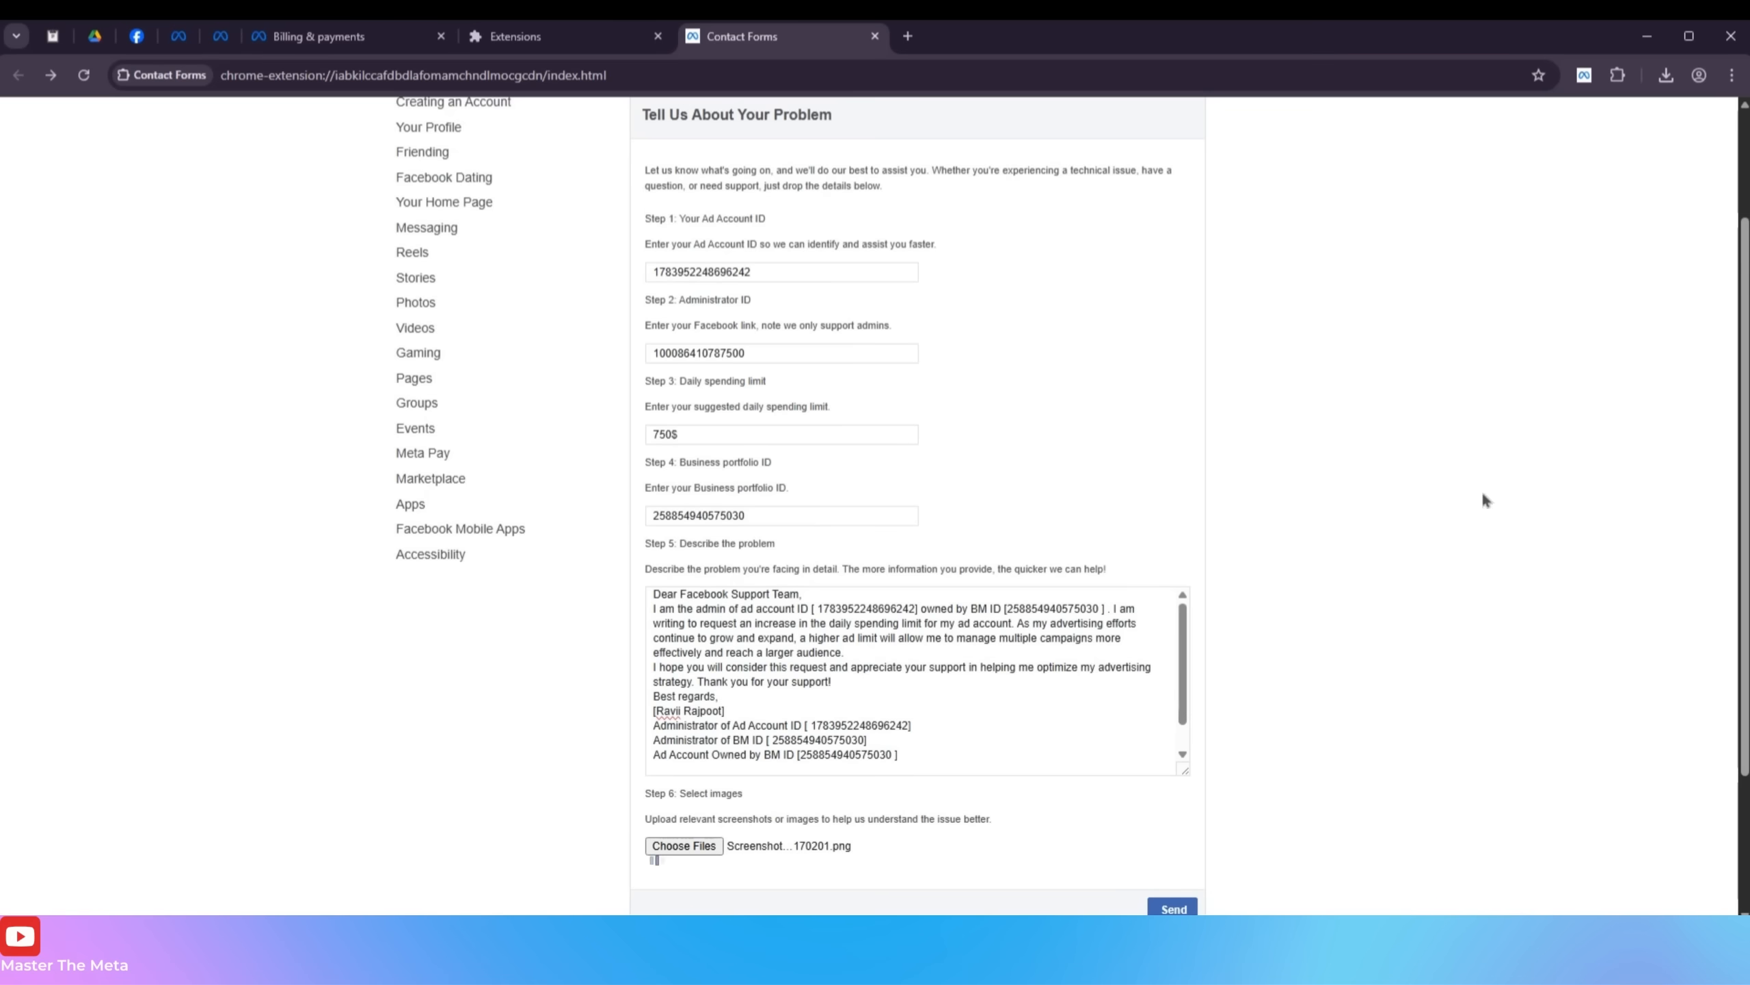
{"action": "scroll", "coordinate": [1281, 496], "scroll_direction": "down", "scroll_amount": 2}
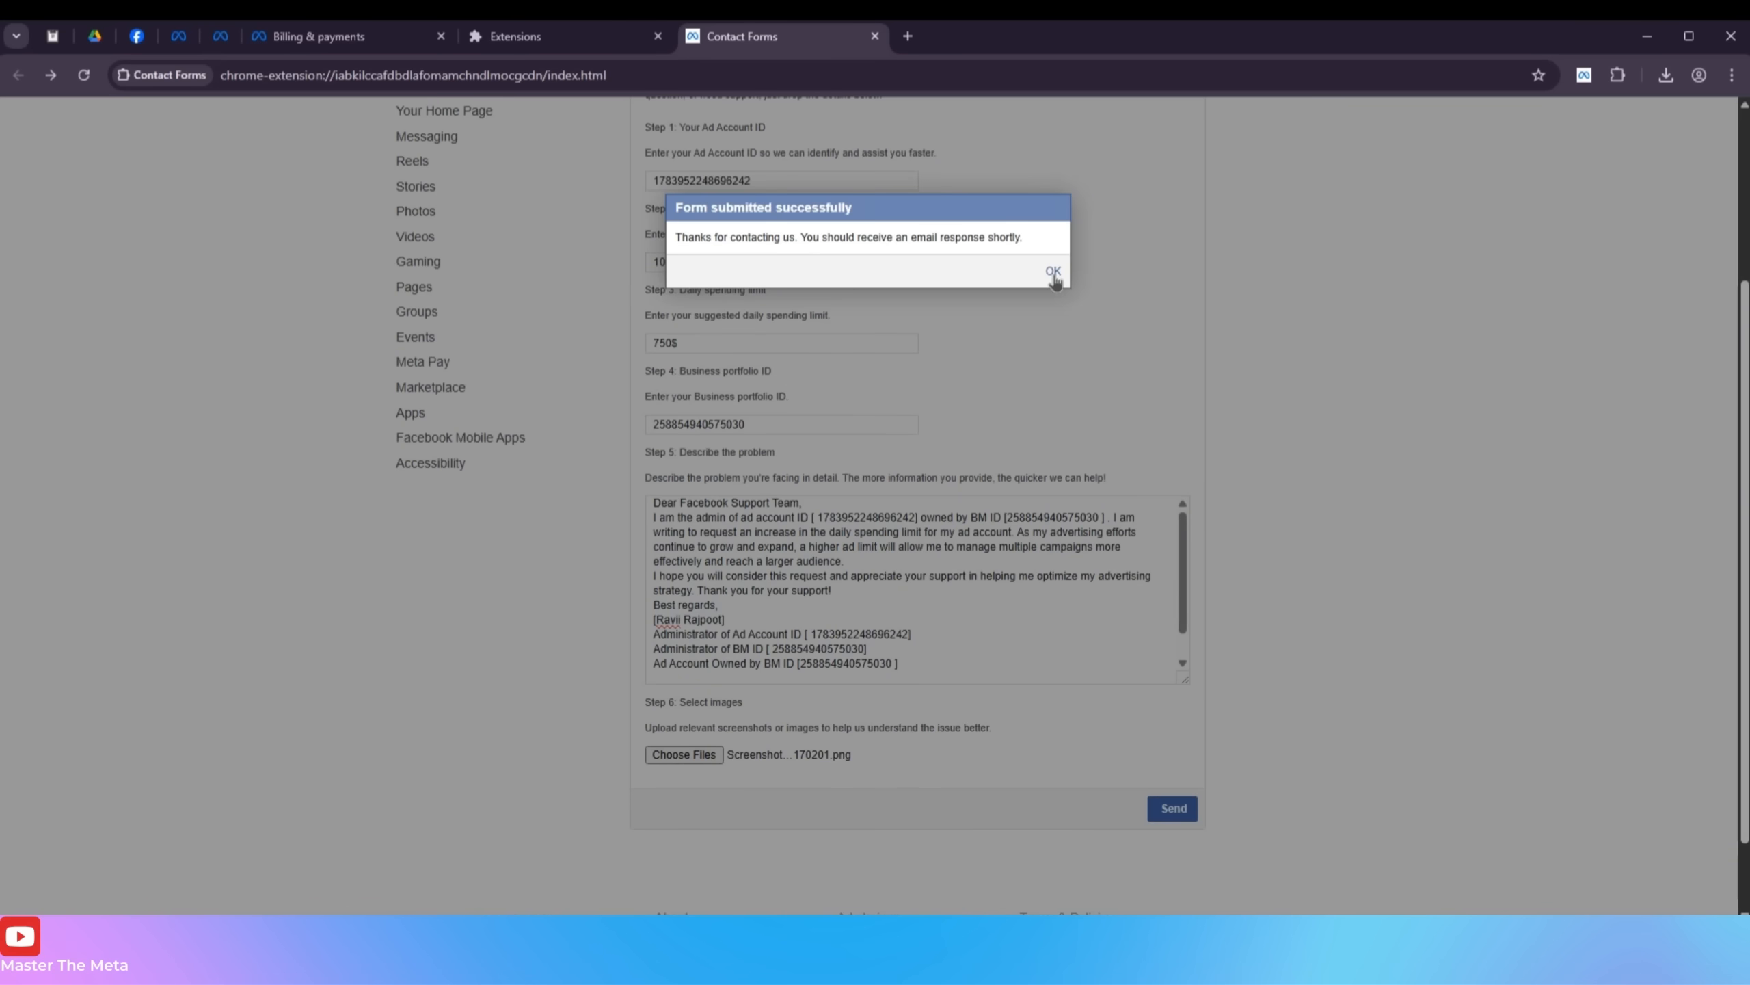
{"action": "left_click", "coordinate": [1053, 271]}
{"action": "scroll", "coordinate": [1380, 520], "scroll_direction": "up", "scroll_amount": 4}
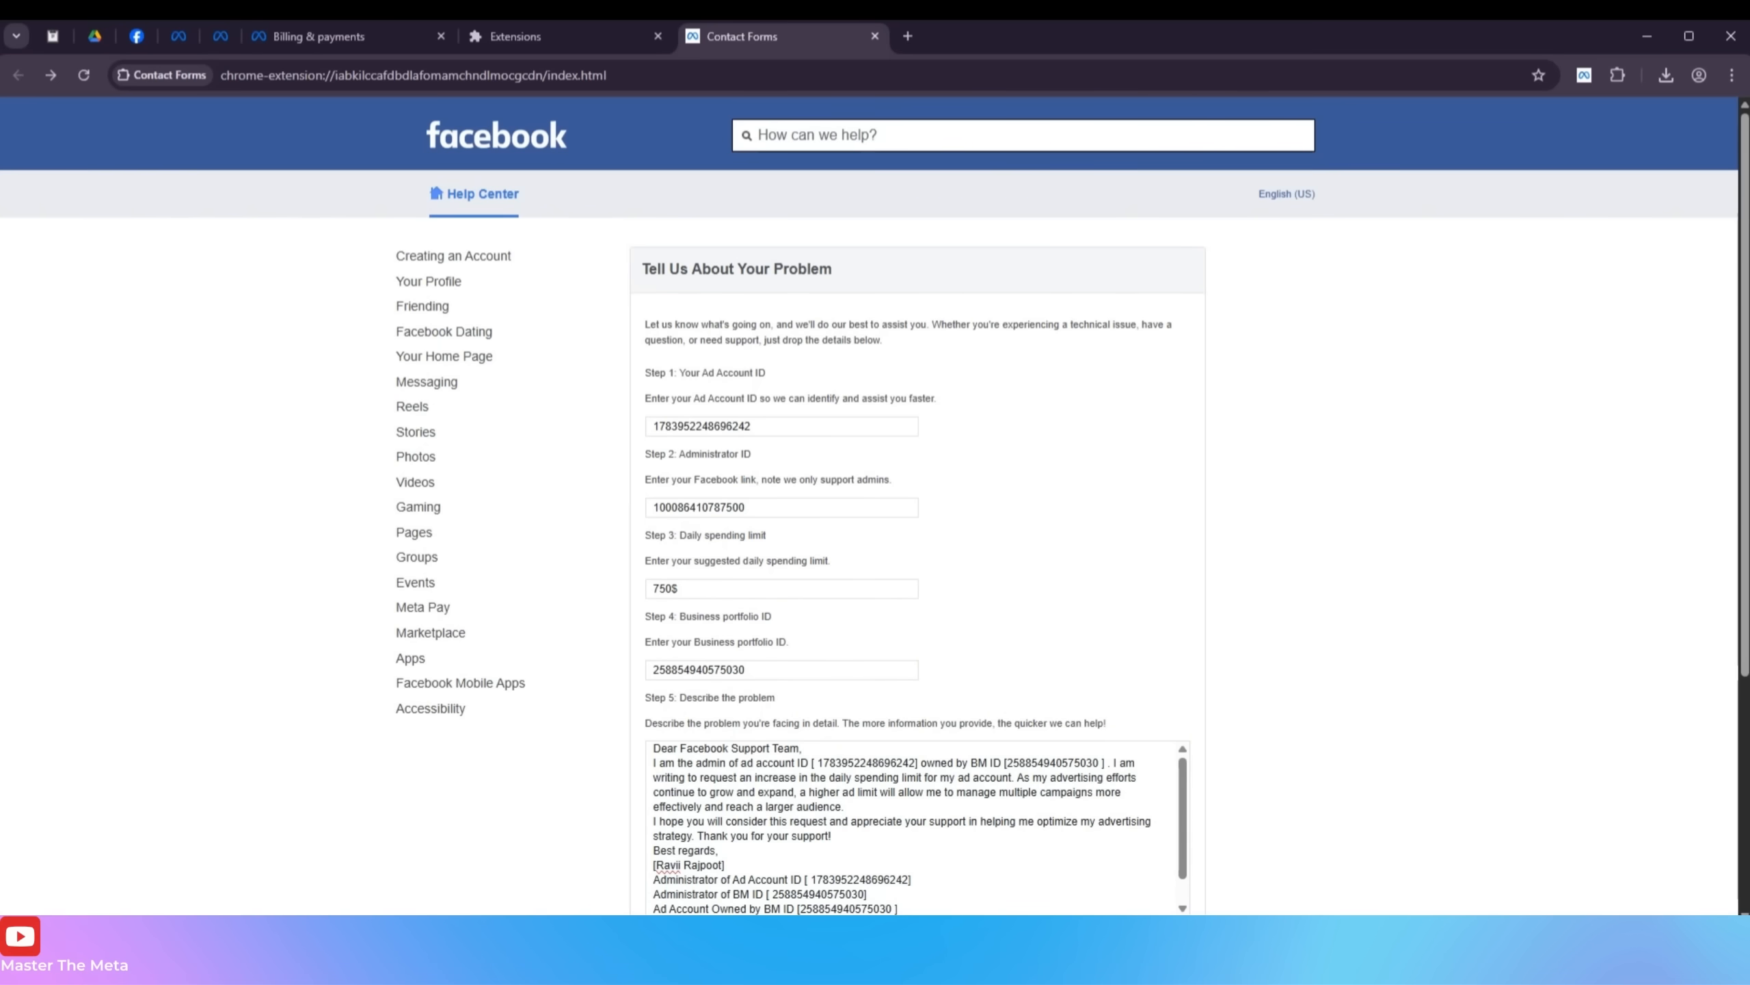
Check the daily spending limit and recent payment activity on the ad account's Billing & payments page
{"action": "left_click", "coordinate": [304, 39]}
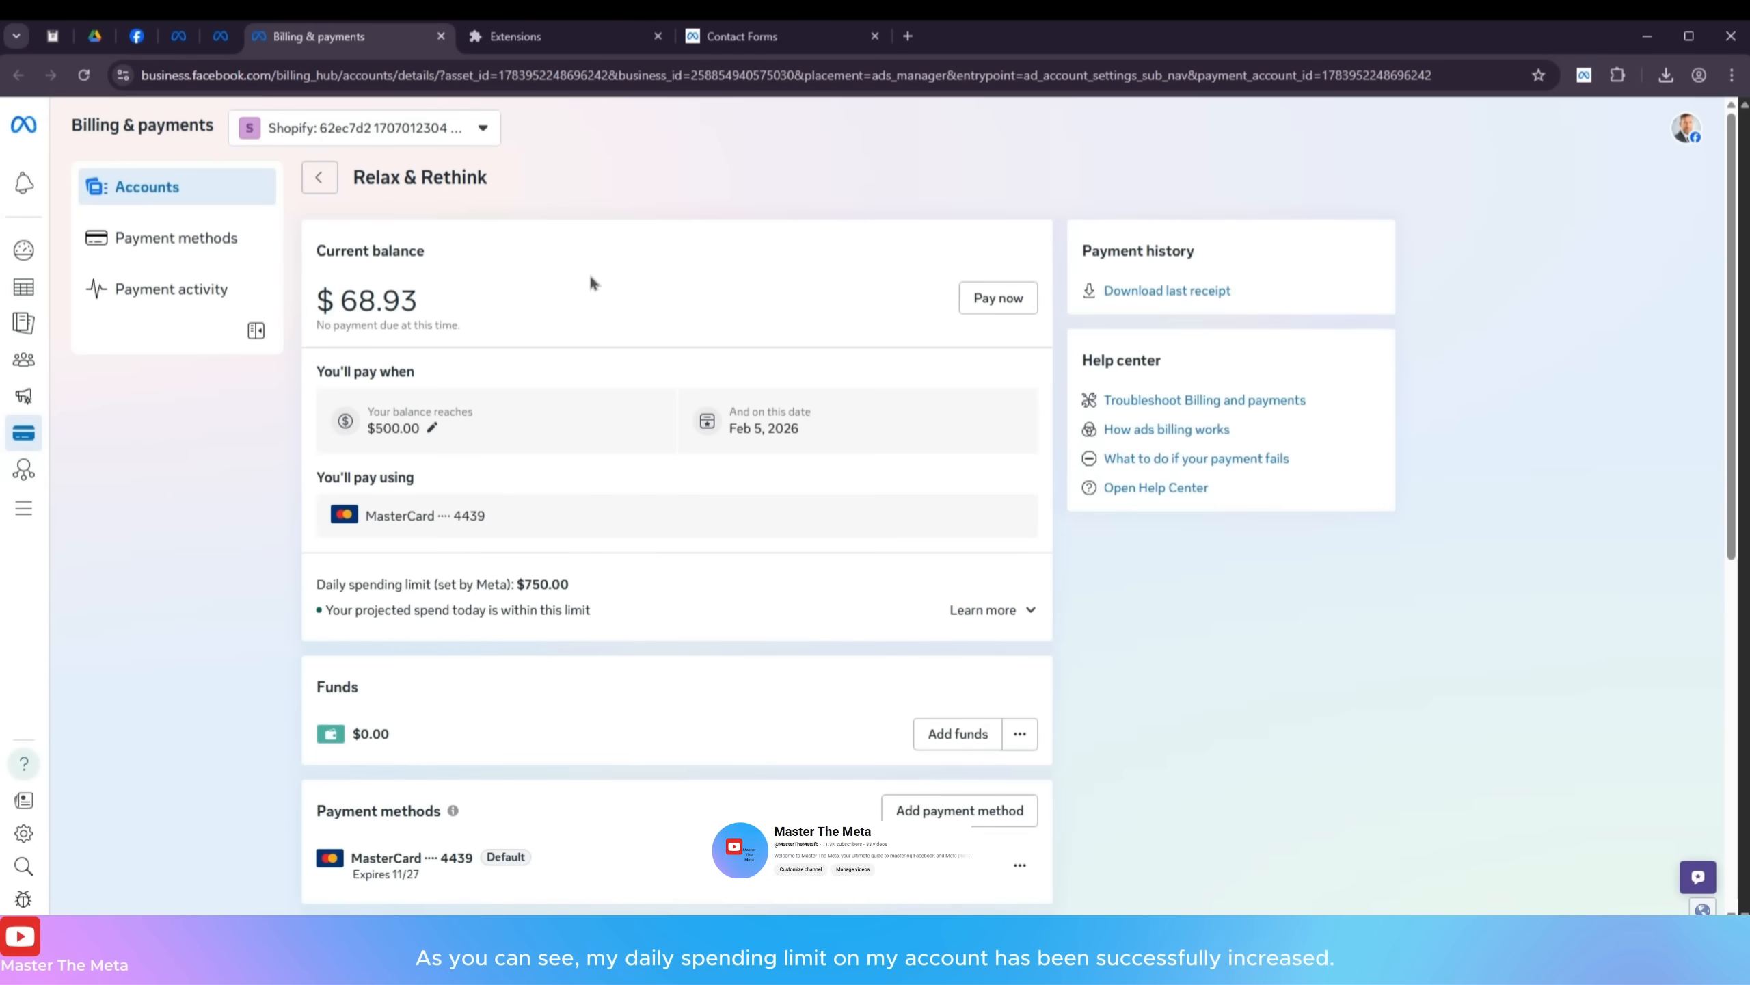
{"action": "right_click", "coordinate": [673, 249]}
{"action": "left_click", "coordinate": [765, 329]}
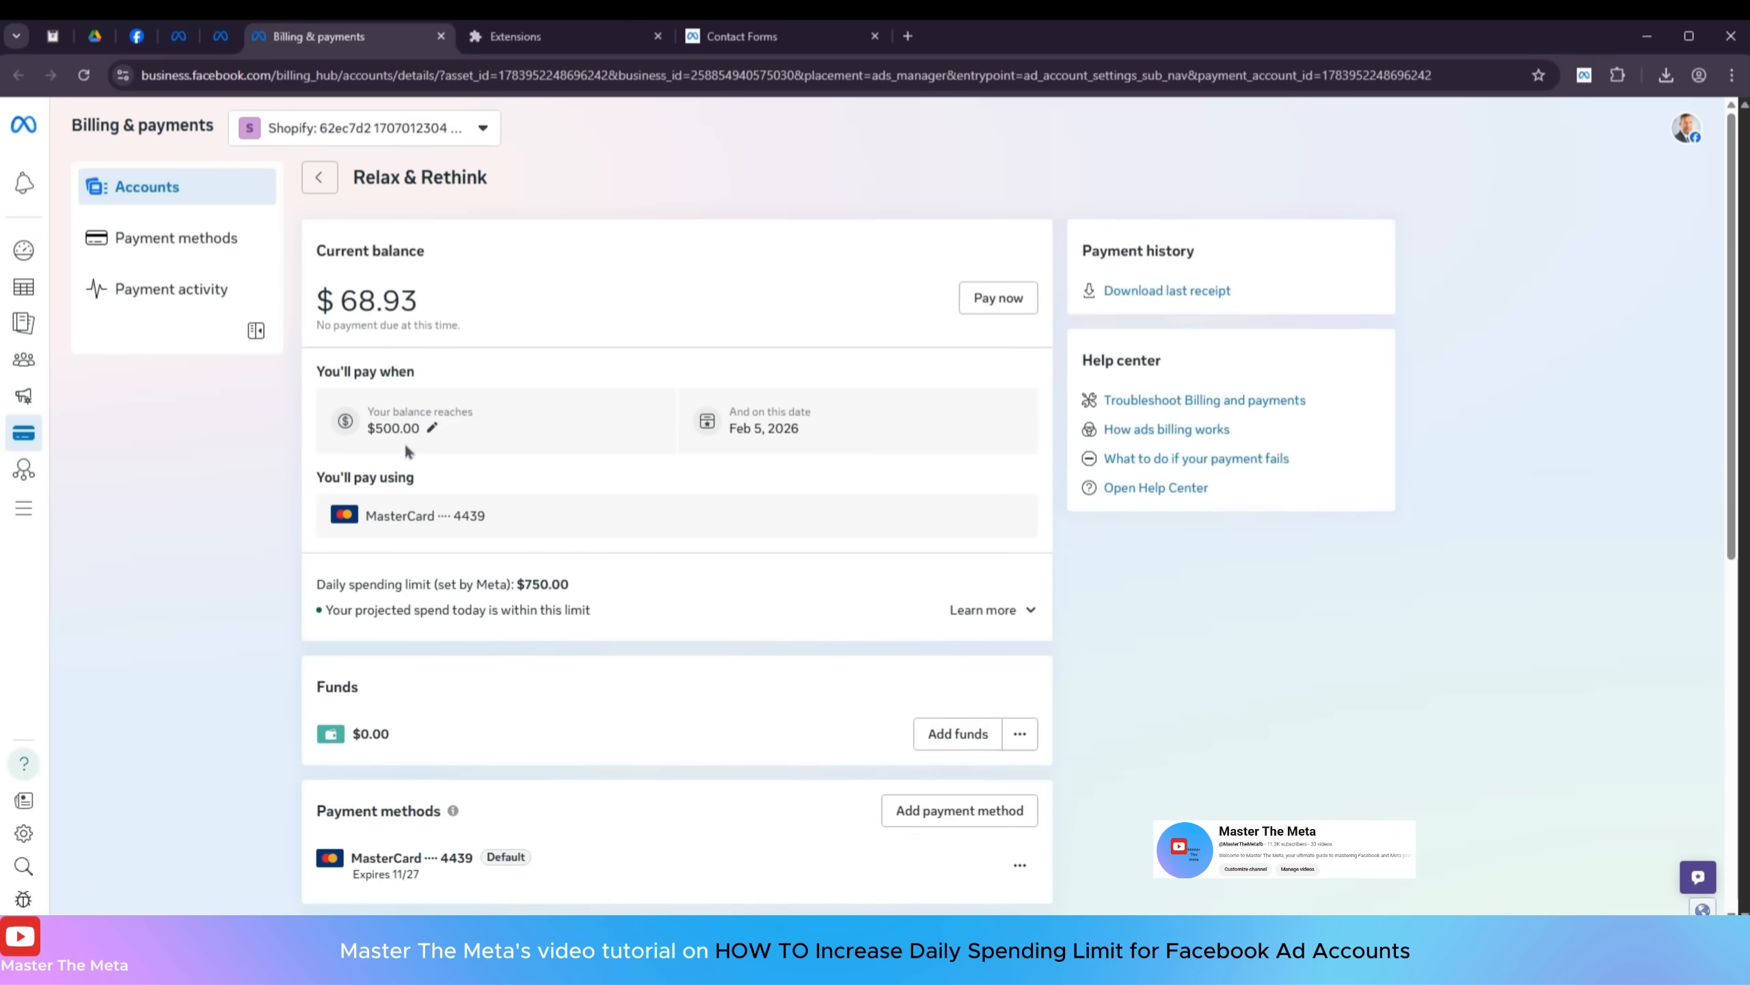
{"action": "scroll", "coordinate": [793, 617], "scroll_direction": "down", "scroll_amount": 9}
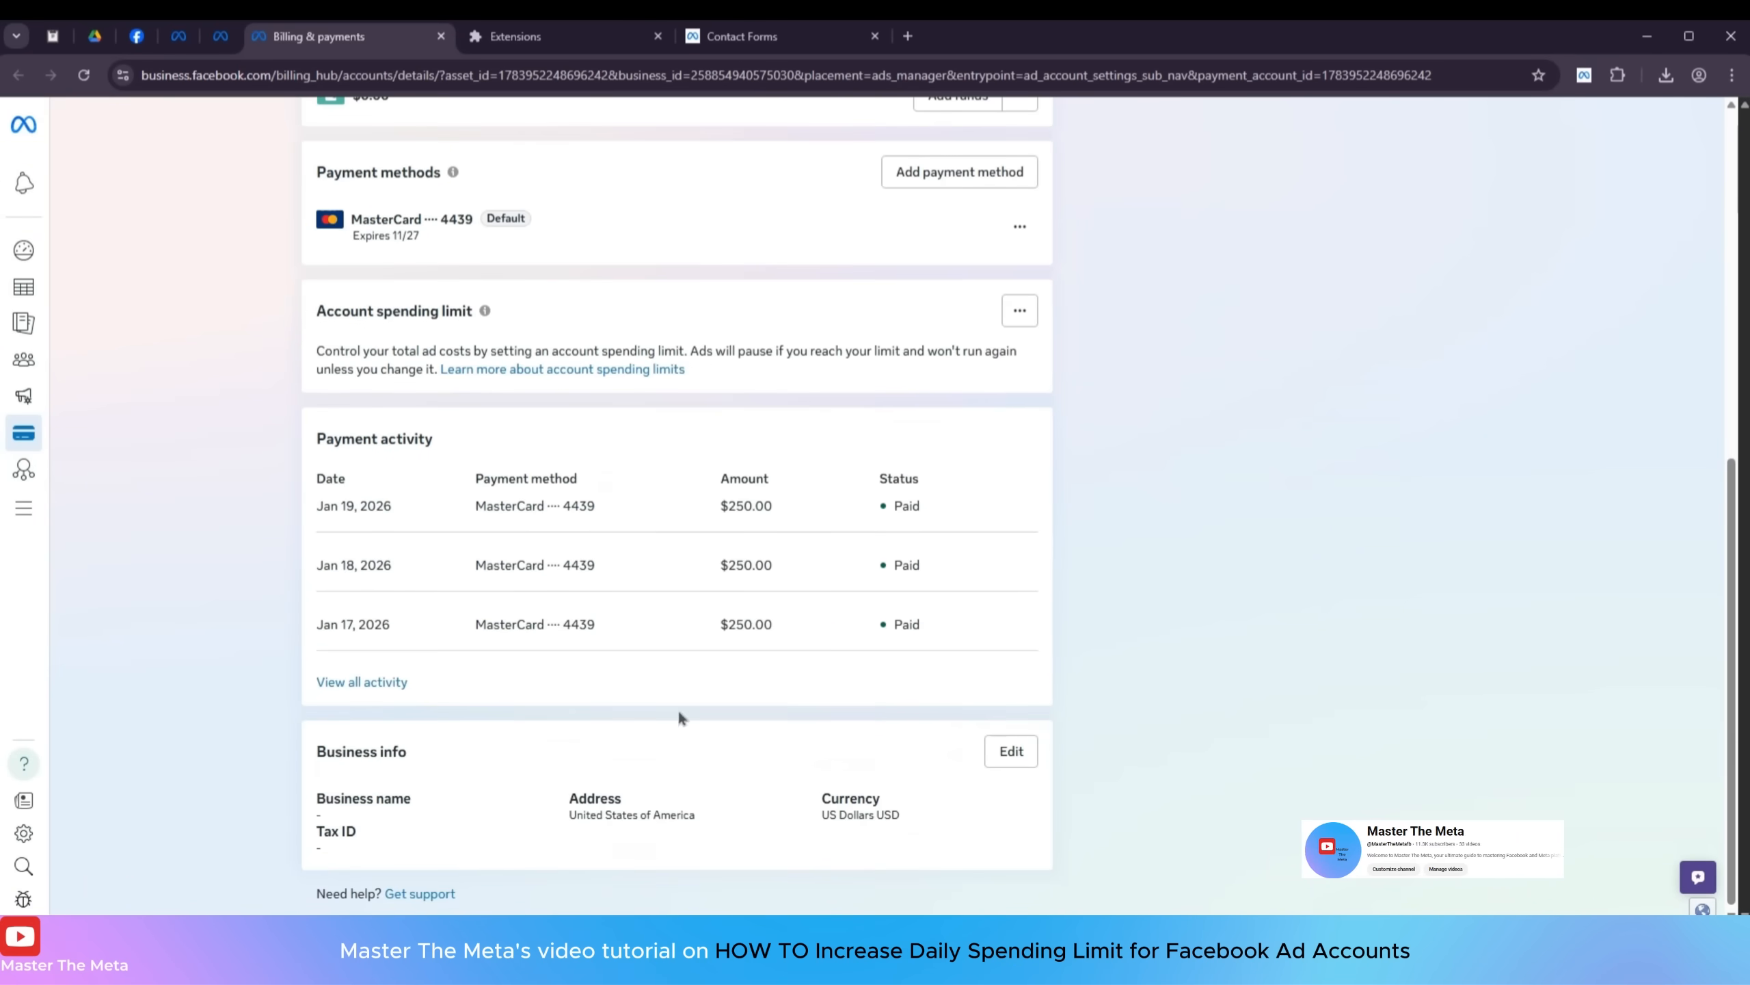